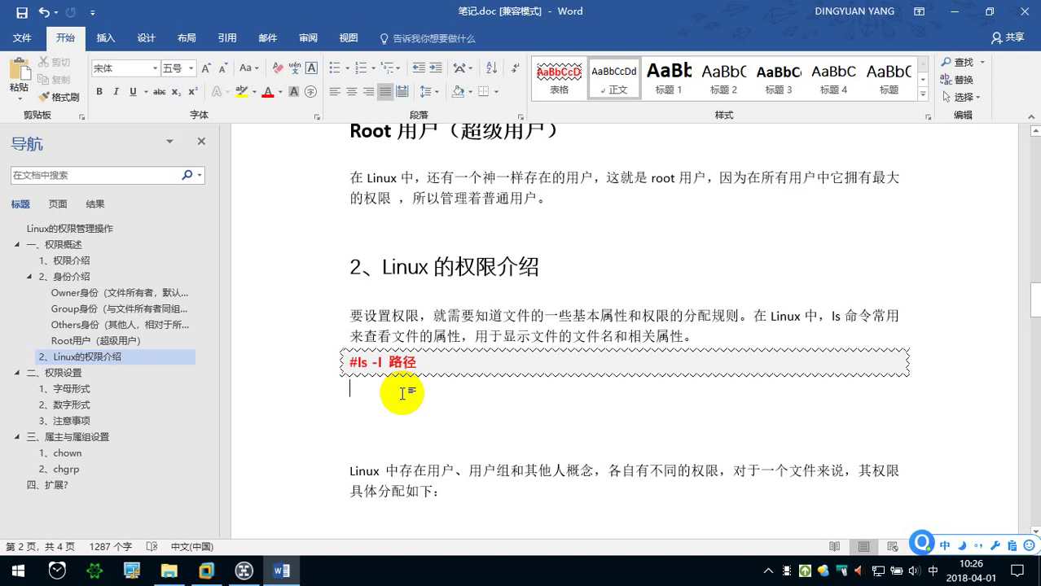
- Scroll through the notes to find the red #ls -l 路径 command line
scroll(403, 391, up, 3)
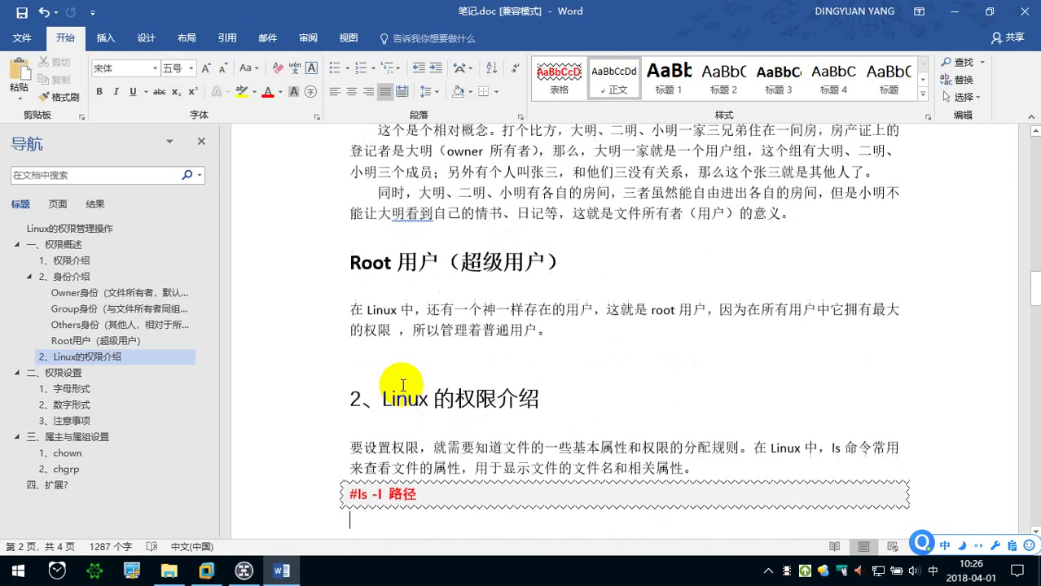
scroll(402, 386, up, 1)
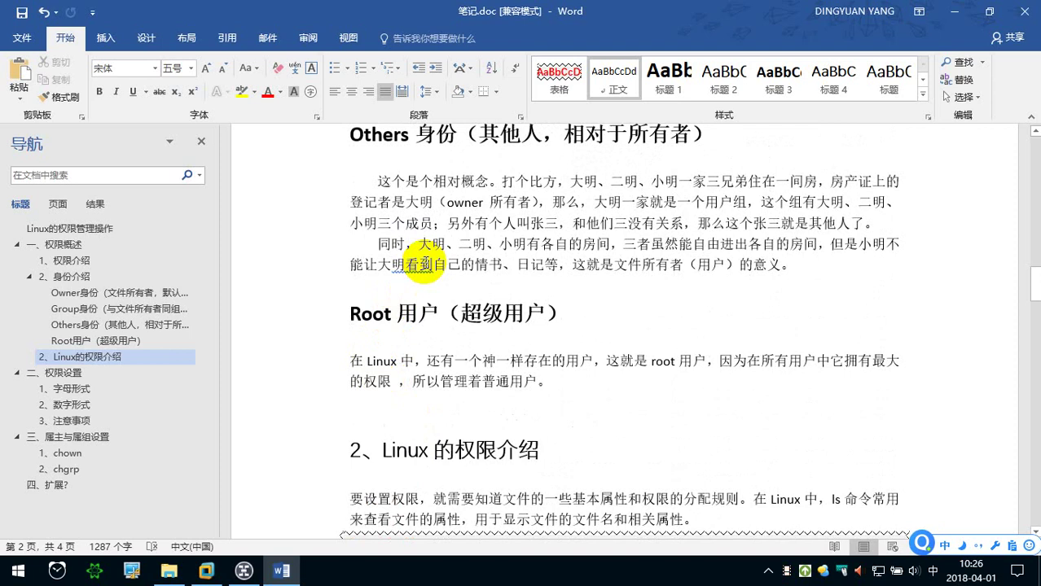
scroll(423, 261, up, 1)
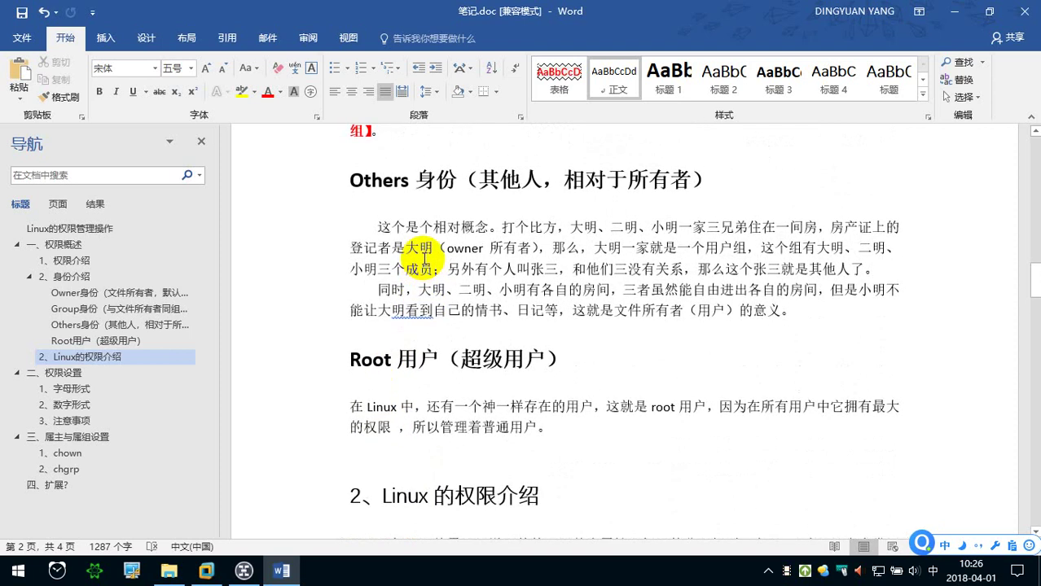
scroll(423, 259, up, 2)
scroll(423, 259, up, 2)
scroll(423, 259, up, 2)
scroll(423, 259, up, 5)
scroll(424, 259, up, 1)
scroll(423, 259, up, 2)
scroll(423, 257, up, 4)
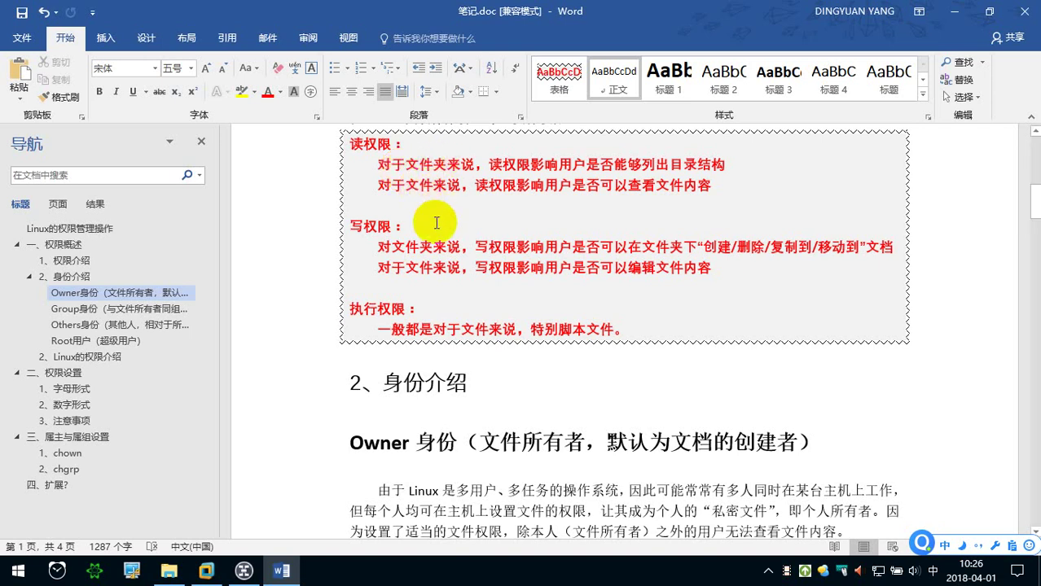
scroll(437, 222, down, 1)
scroll(437, 222, down, 1)
scroll(422, 203, down, 1)
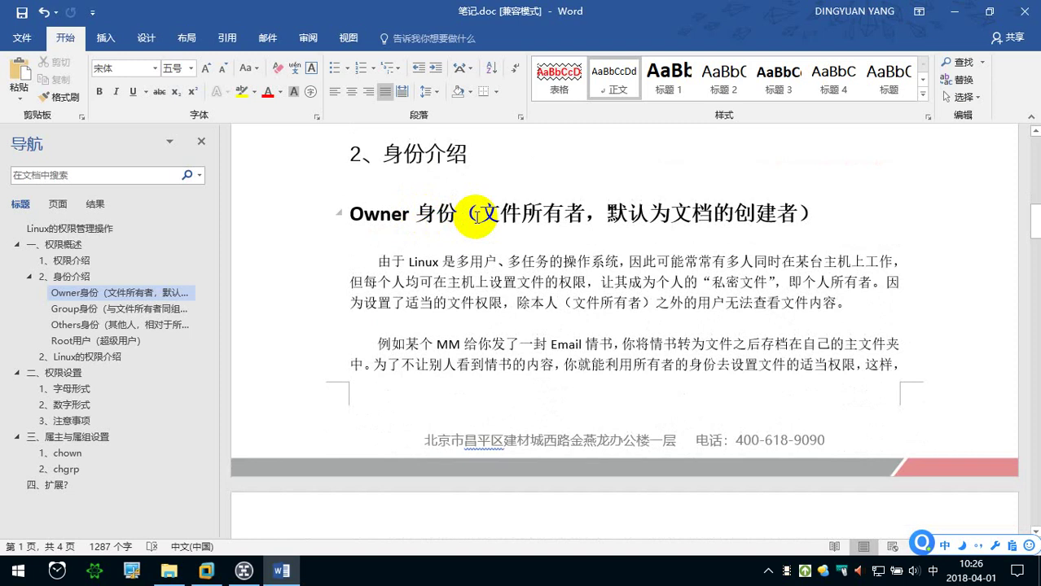
scroll(570, 236, down, 1)
scroll(562, 248, down, 3)
scroll(489, 301, down, 1)
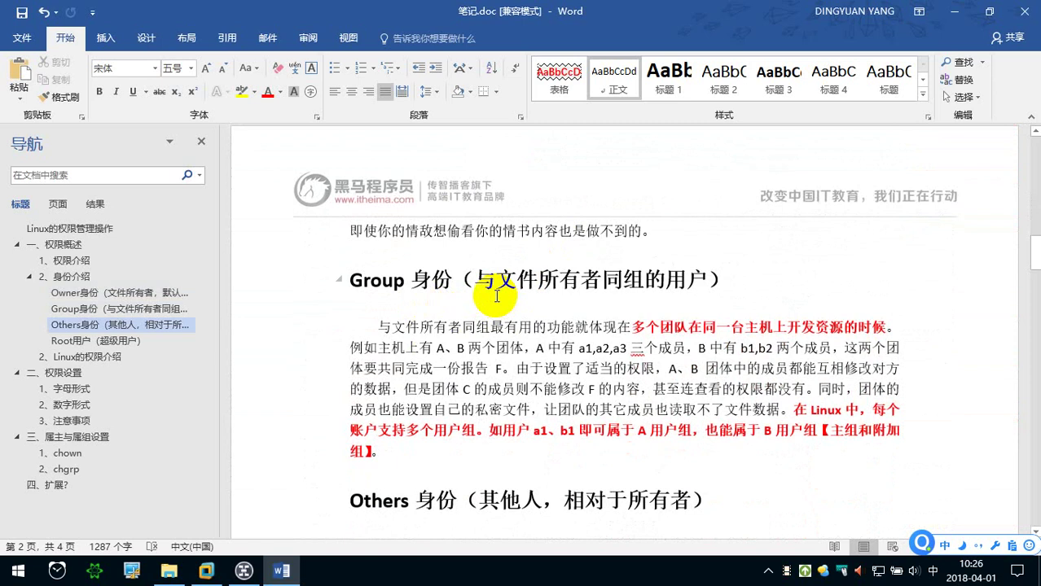
scroll(513, 313, down, 1)
scroll(554, 342, down, 1)
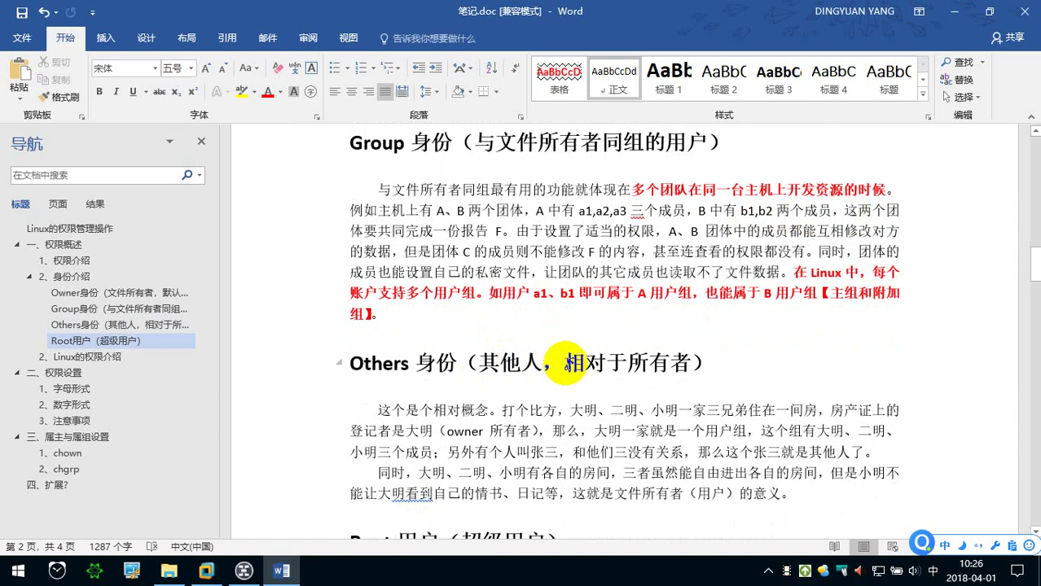
scroll(575, 364, down, 3)
scroll(444, 366, up, 2)
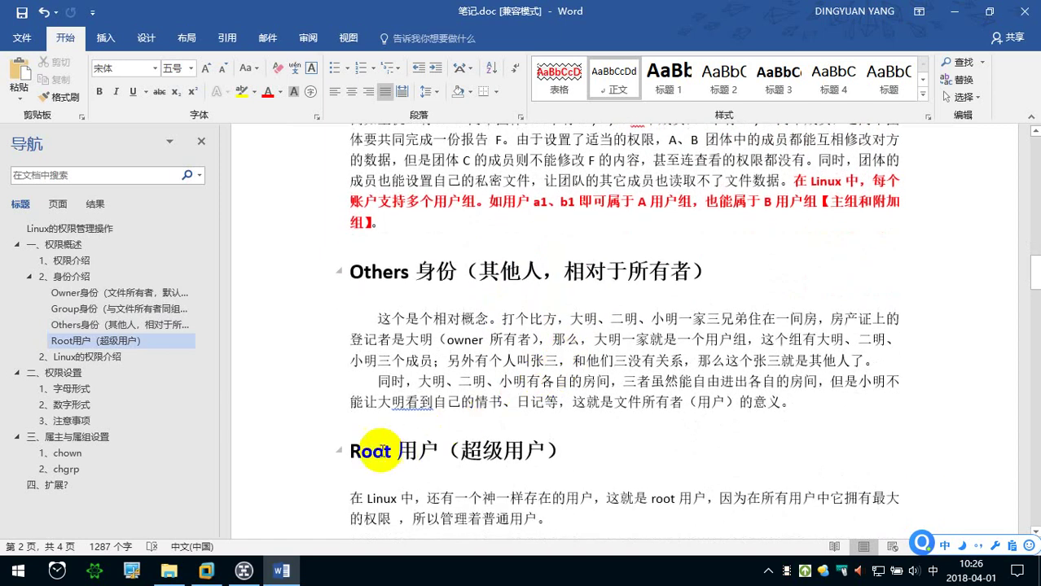
scroll(382, 448, down, 1)
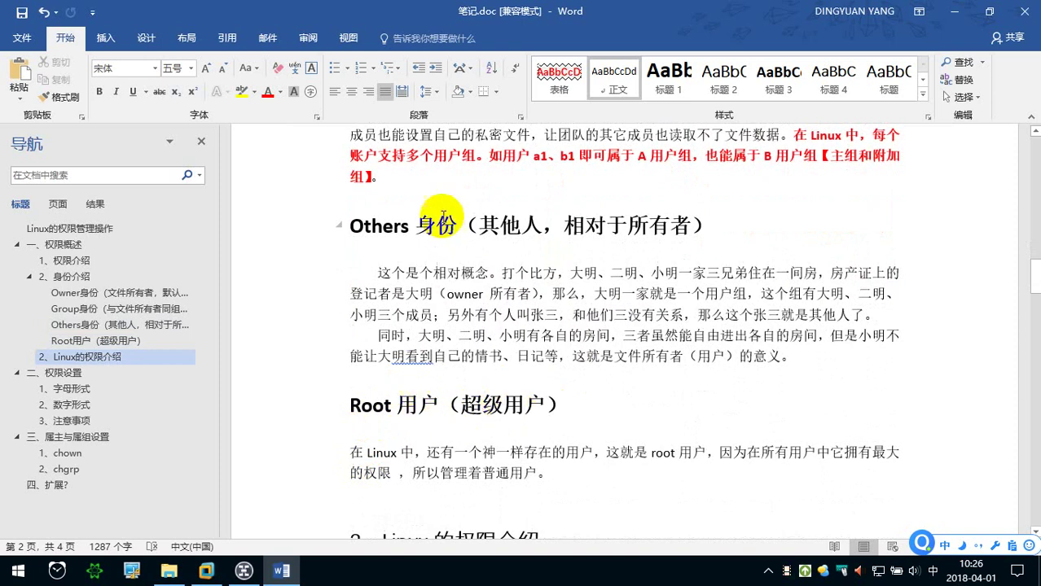
scroll(407, 325, down, 6)
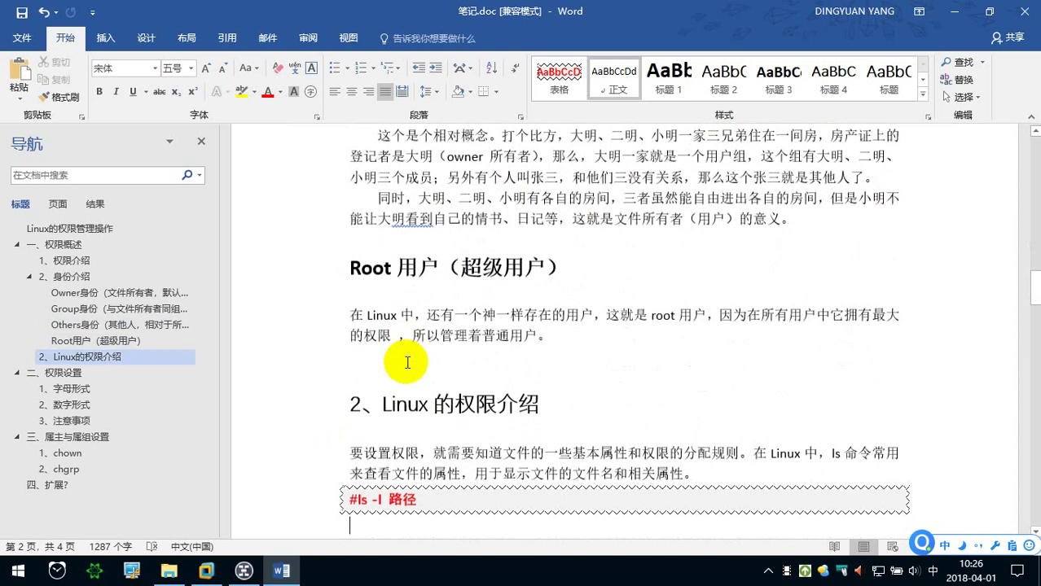
scroll(402, 359, down, 1)
scroll(407, 362, down, 1)
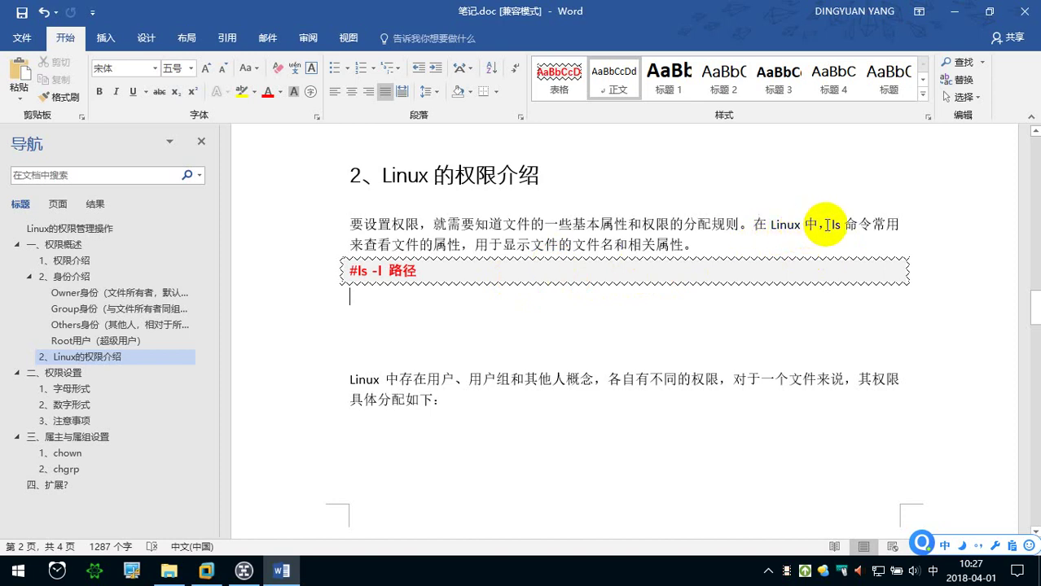
click(362, 269)
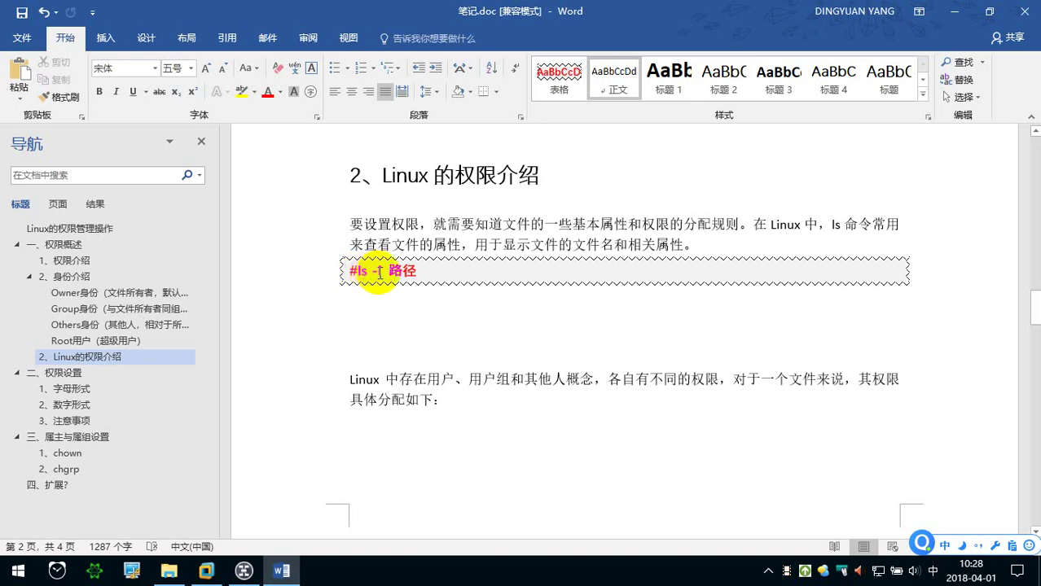
click(380, 272)
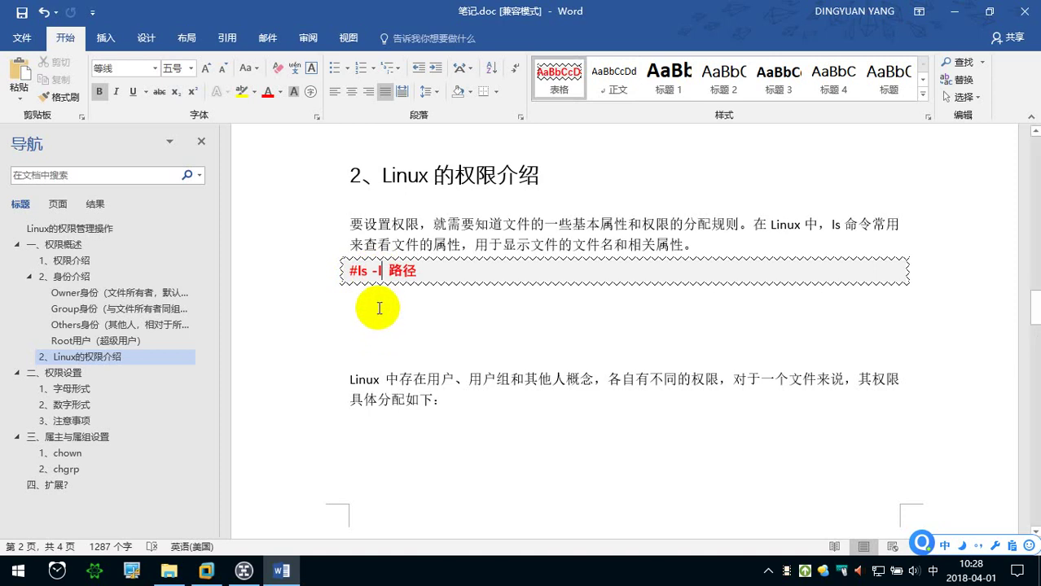
- After 路径, add a tab and the note 【ls -l 等价于 ll】
click(395, 272)
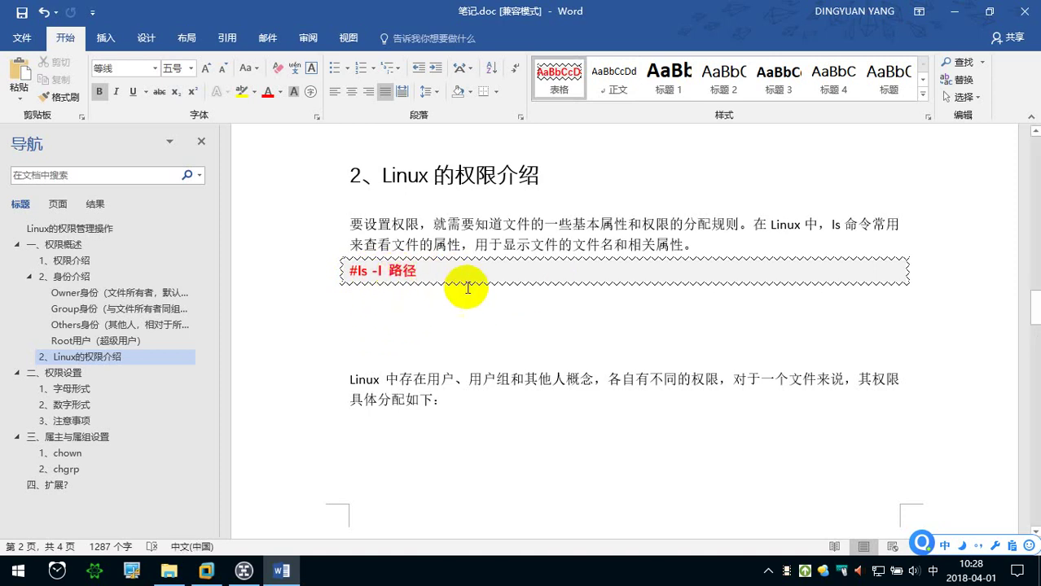
key(Tab)
key(Tab)
key(shift)
text([])
key(Left)
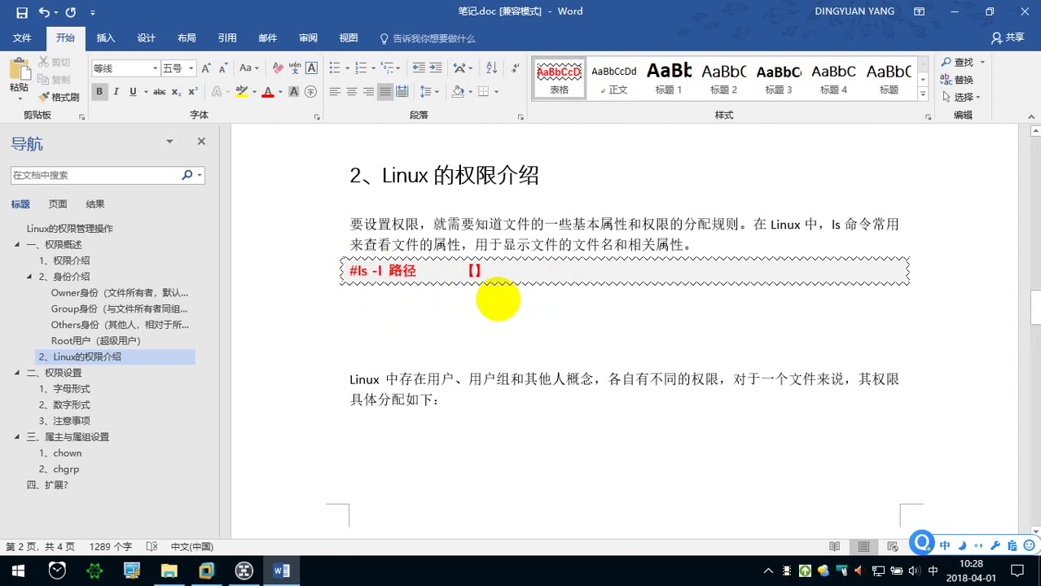
text(ls -l)
key(shift)
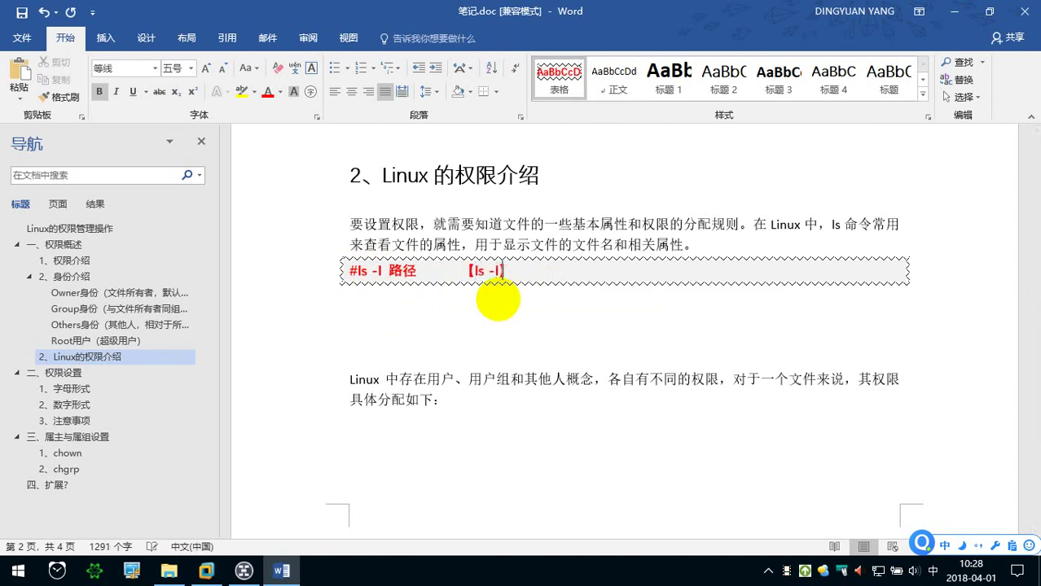
text(dengjiau)
text(yu)
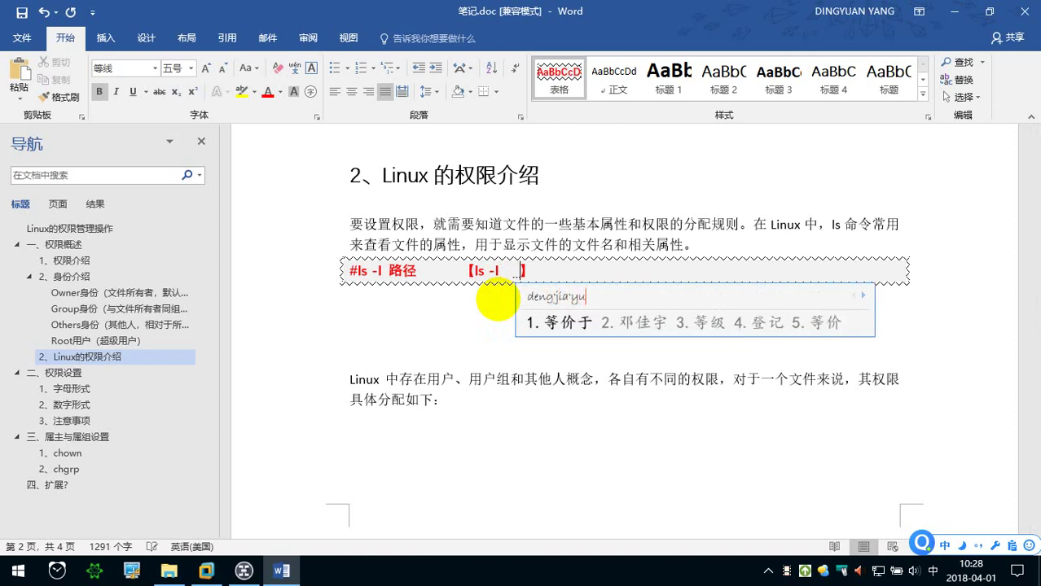
key(Down)
key(Up)
key(space)
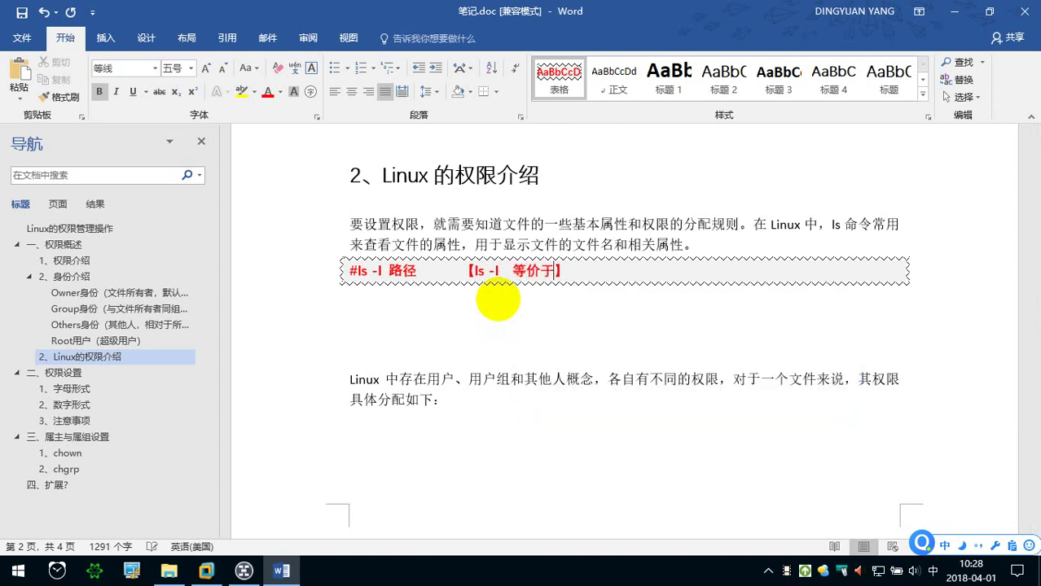
text(ll)
- Select ls -l in the note, then put the caret on the empty line under the red box
drag(499, 272, 469, 271)
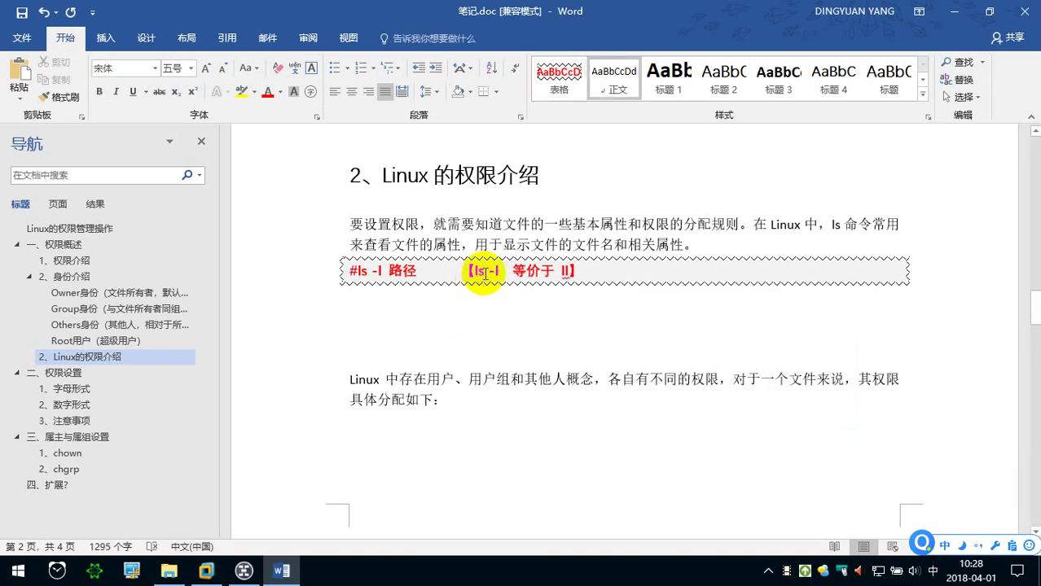
key(Down)
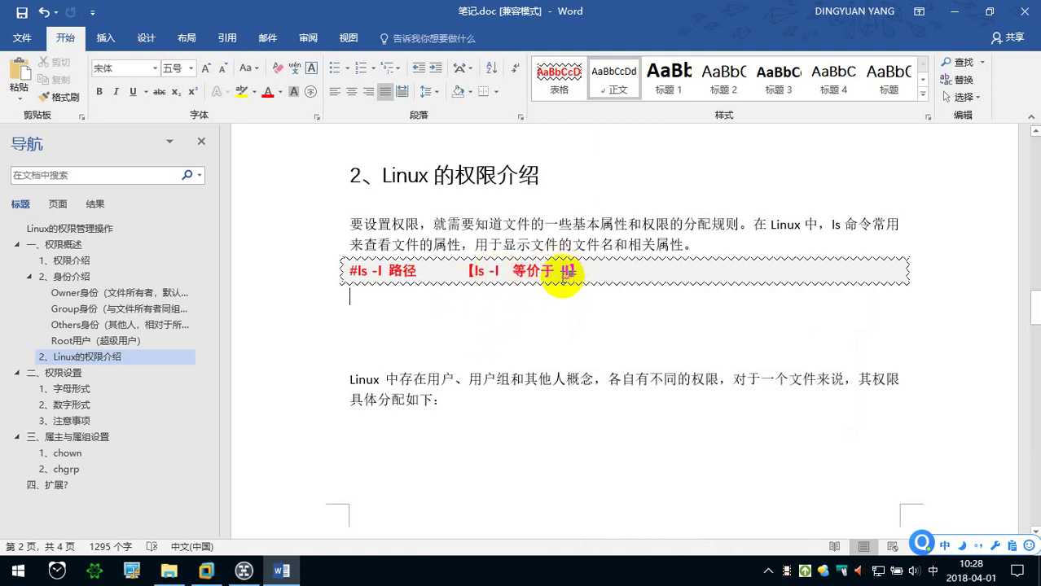
click(529, 316)
click(398, 297)
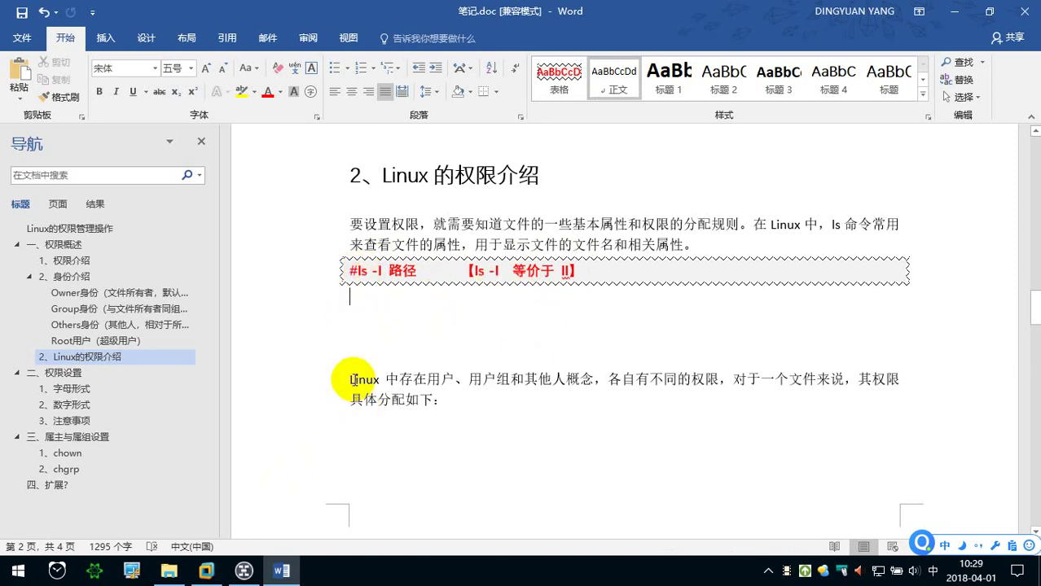
- Dismiss the start menu and the incoming QQ chat, and return to the Word document
click(206, 572)
click(206, 571)
key(super)
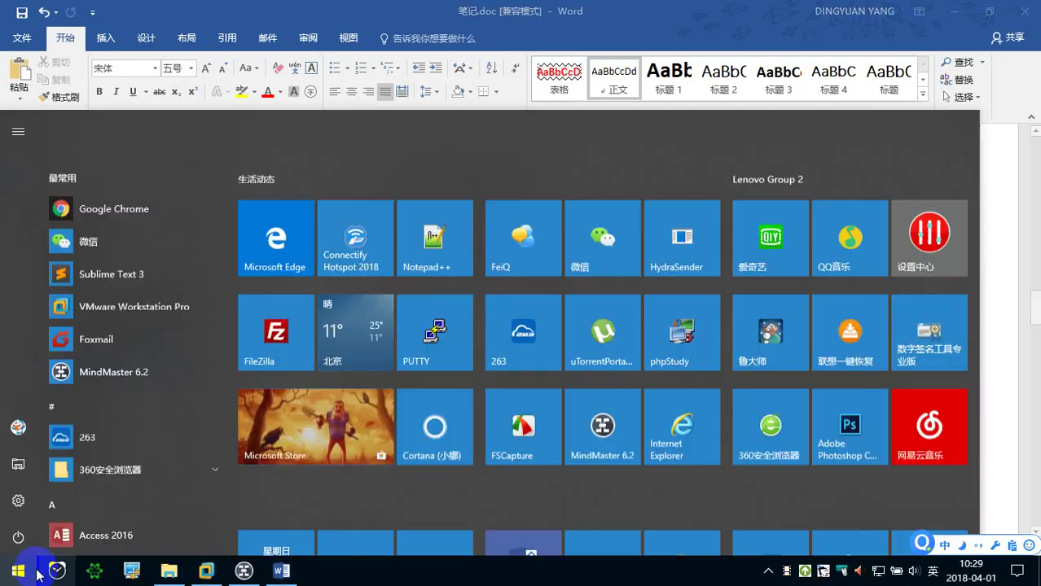
key(Escape)
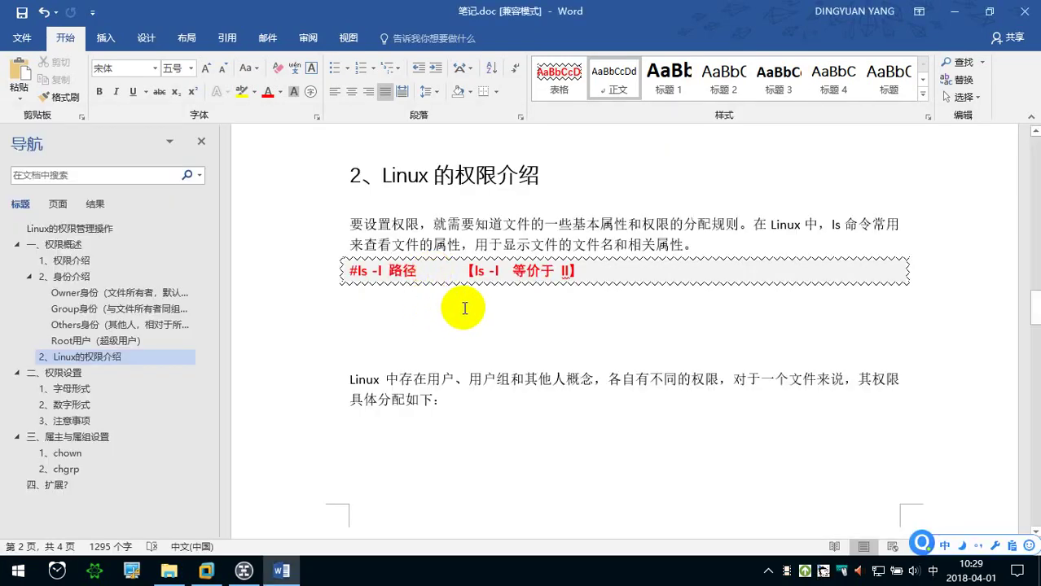
click(969, 522)
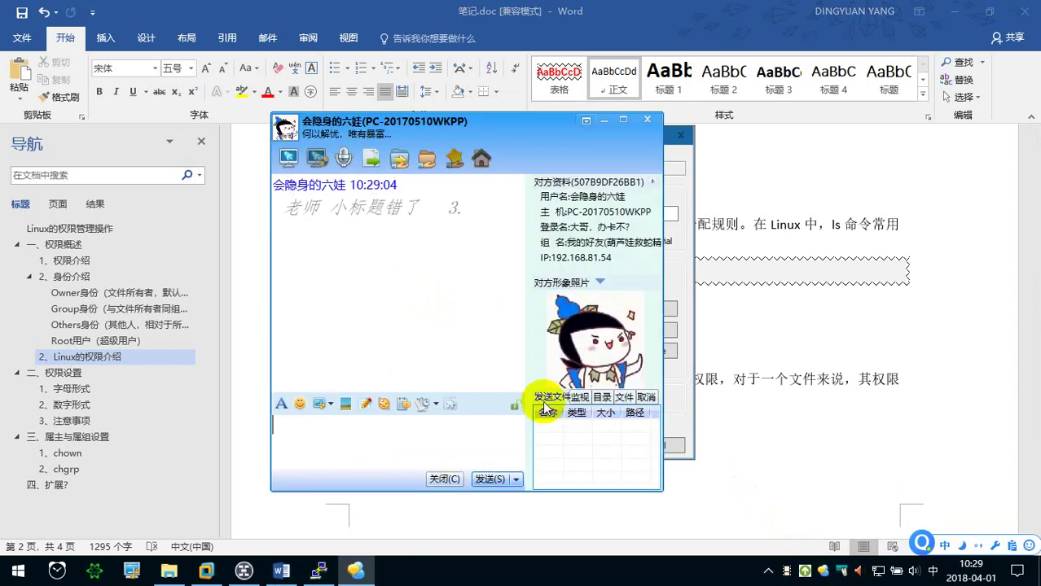
click(453, 478)
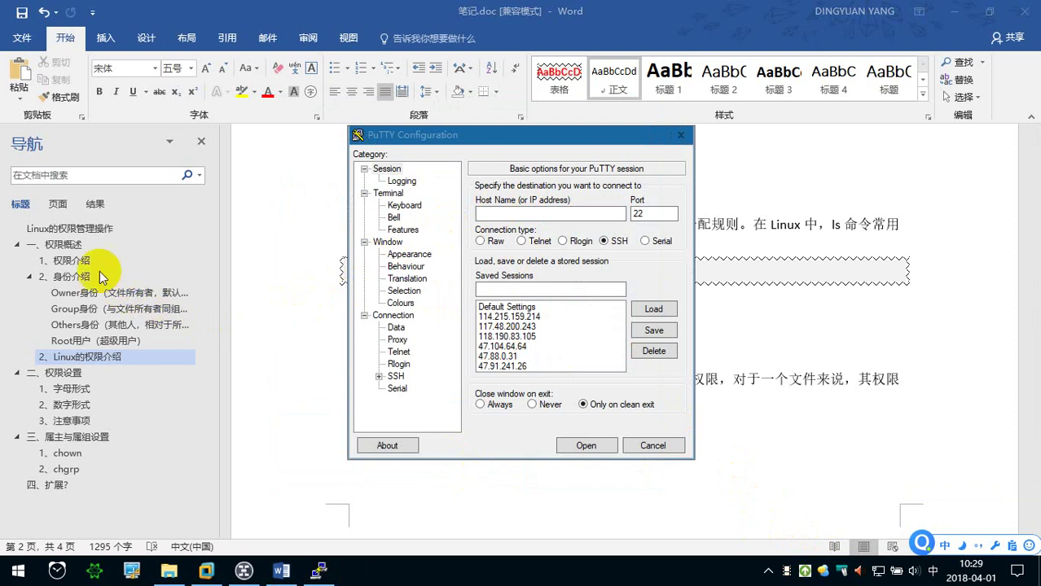
click(81, 360)
- Change the heading number from 2 to 3 so it reads 3、Linux 的权限介绍
click(356, 176)
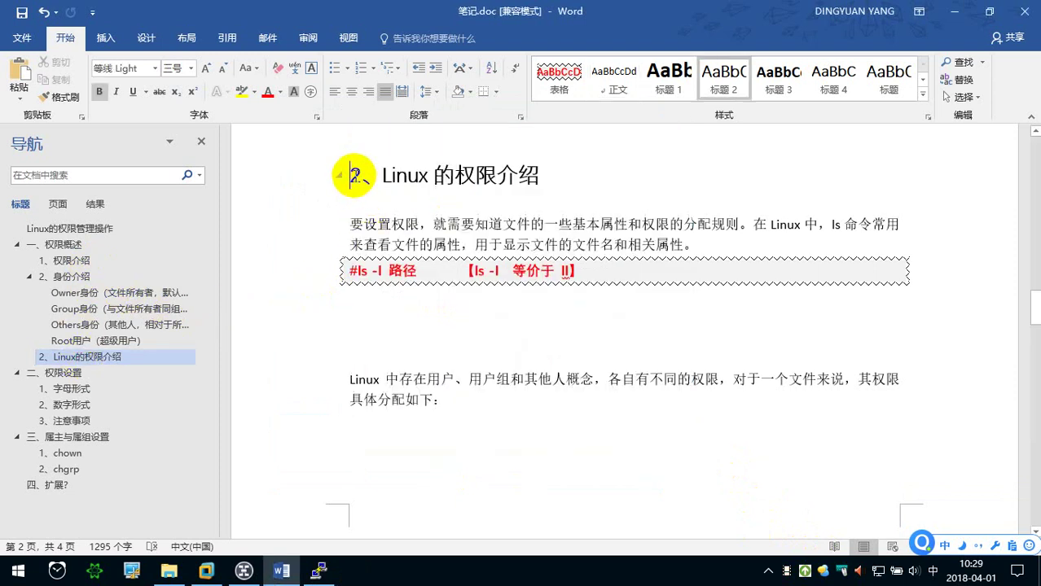
key(BackSpace)
text(3)
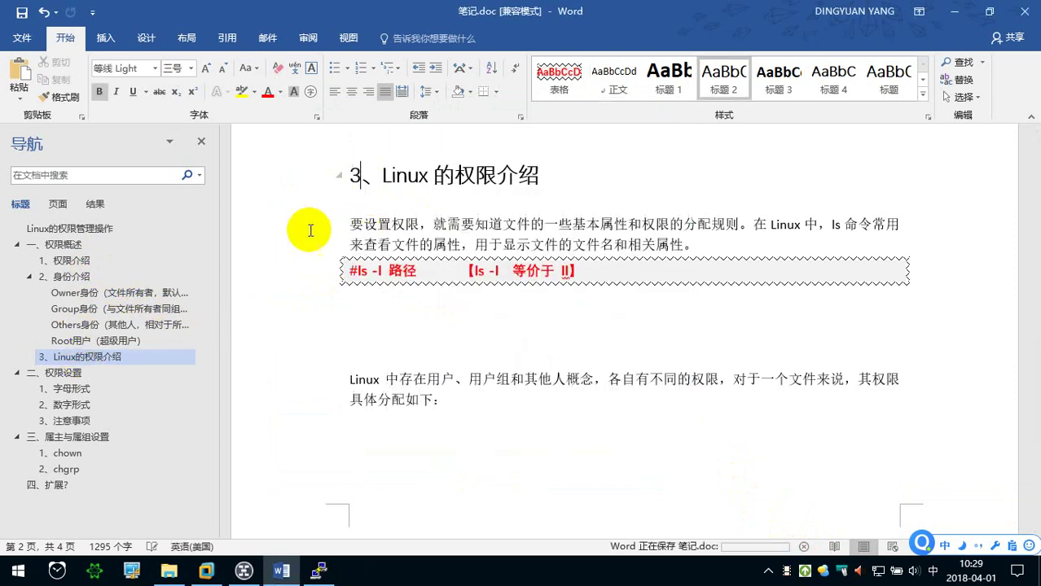
click(319, 570)
- Check the virtual machine's IP address in its CentOS console
text(192.168.2)
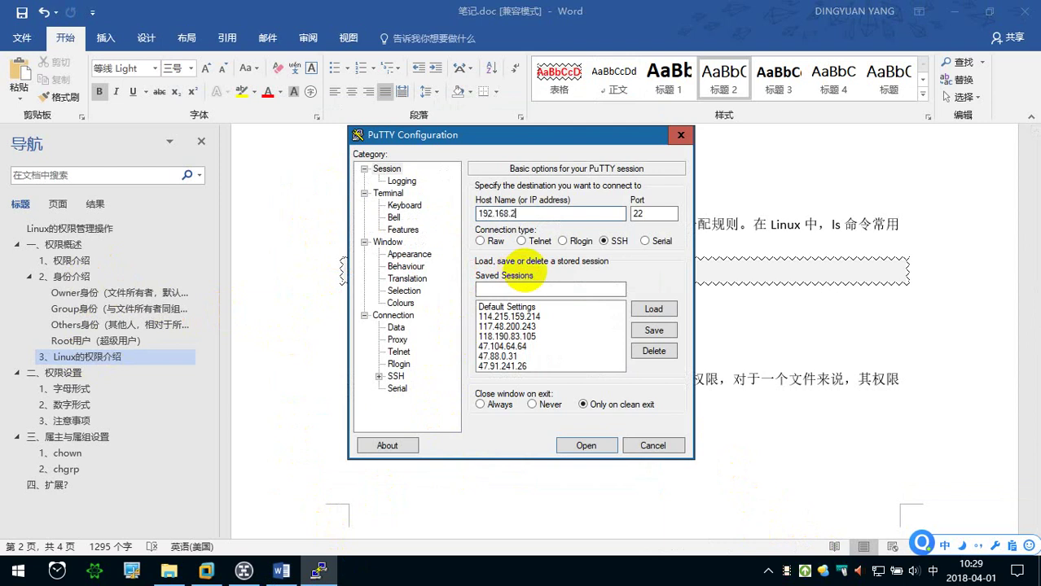
key(Return)
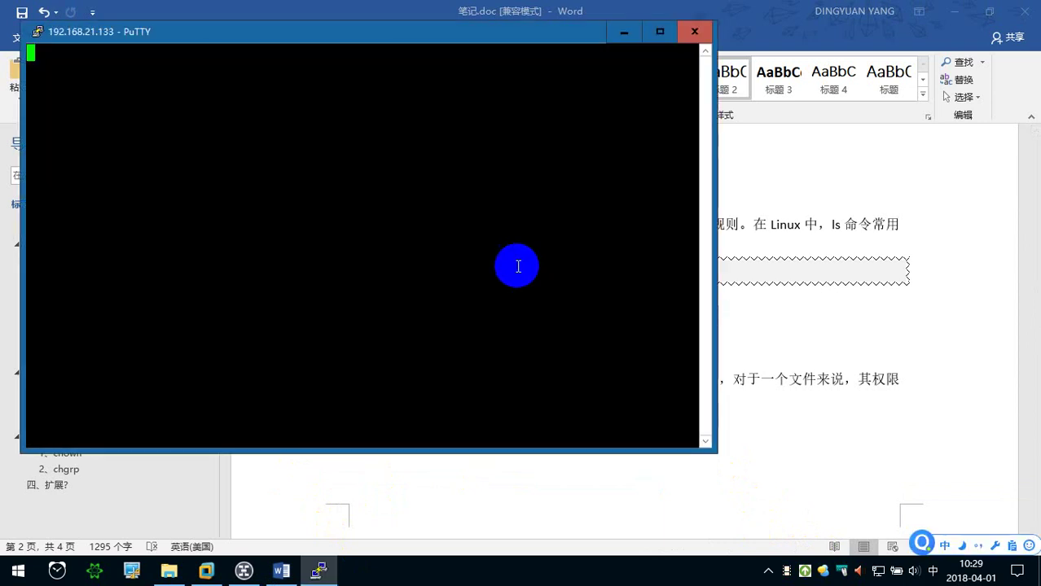
click(206, 570)
click(483, 319)
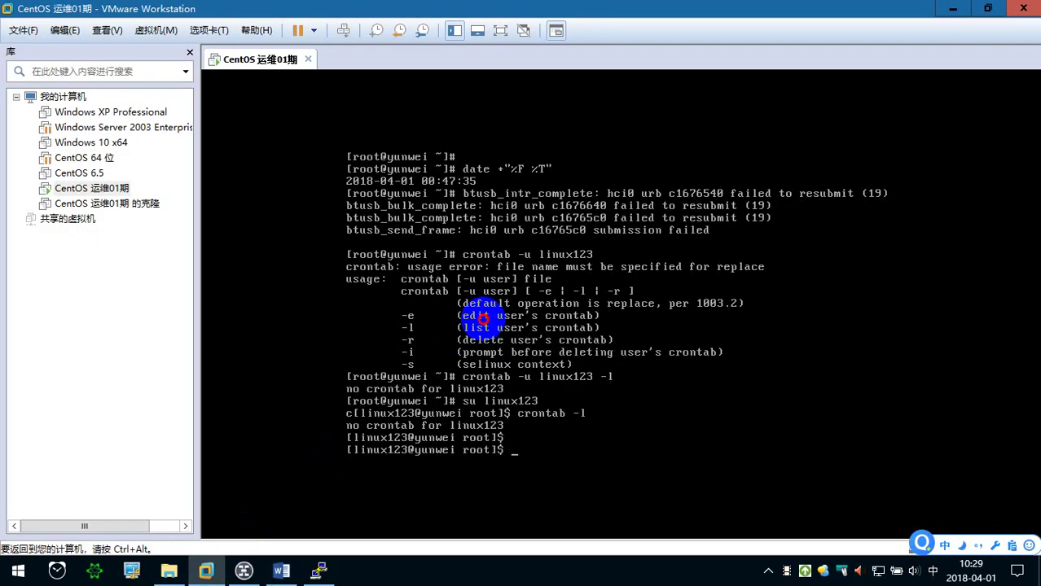
text(ifconfig)
key(Return)
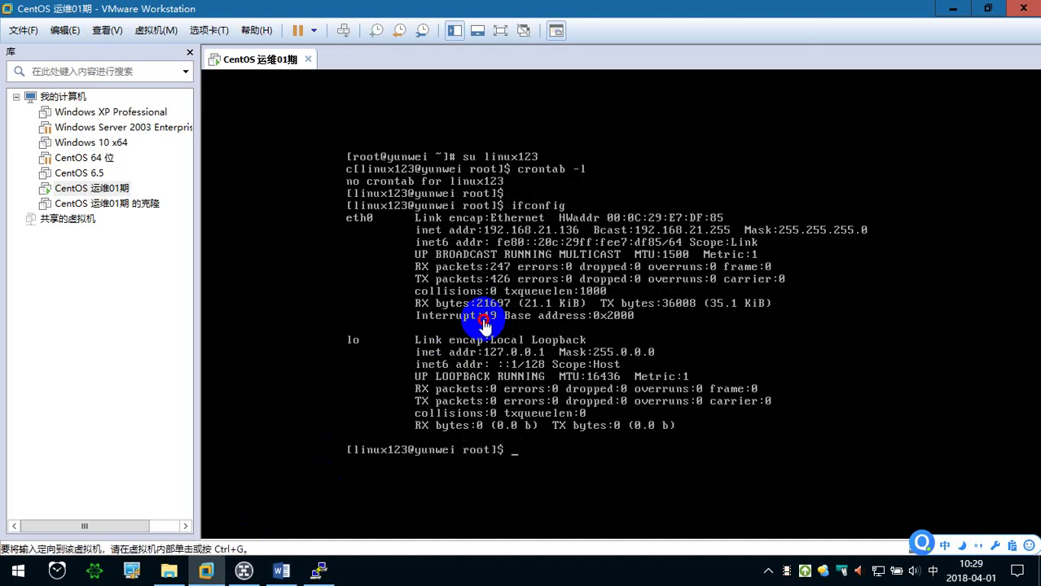
click(952, 9)
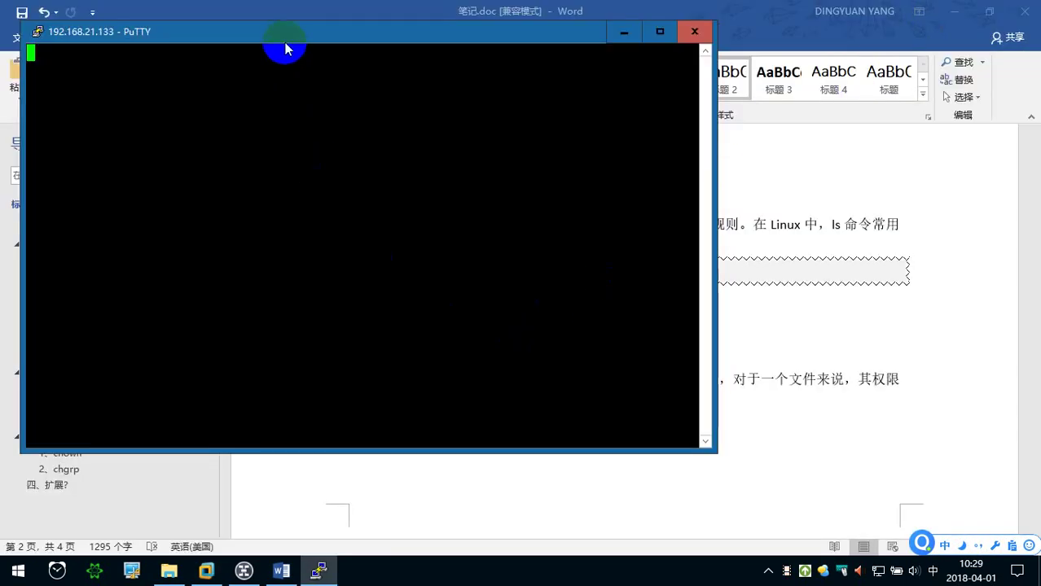
- Close the old disconnected session and connect a new PuTTY session to 192.168.21.136, accepting the host key
drag(283, 46, 428, 98)
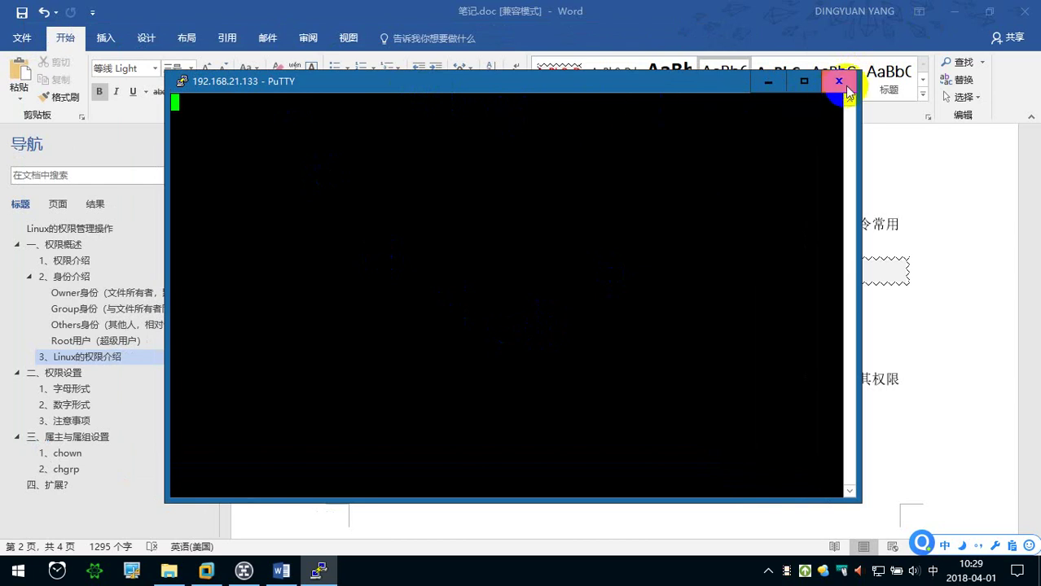
right_click(527, 78)
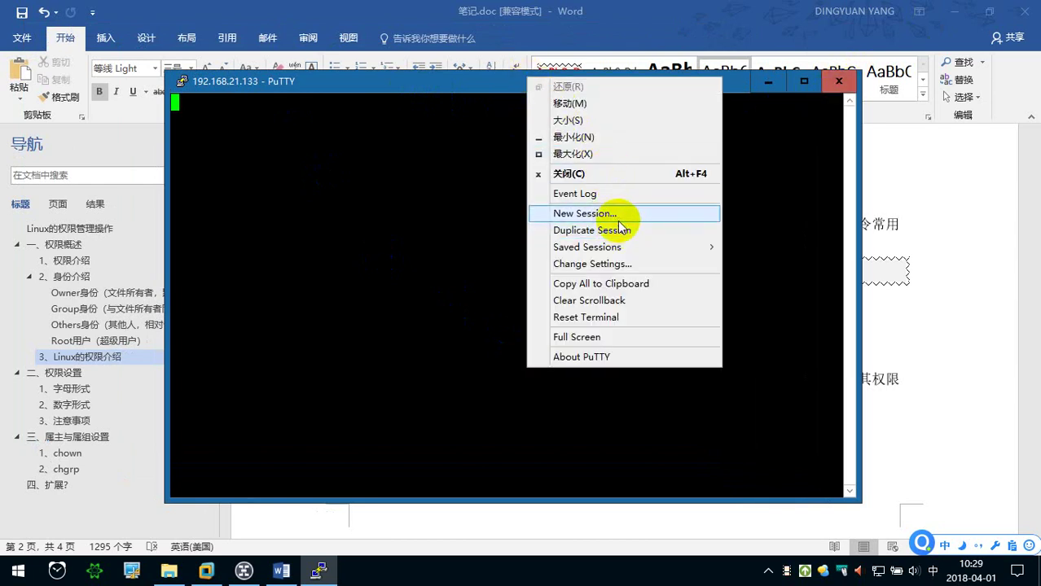
click(617, 216)
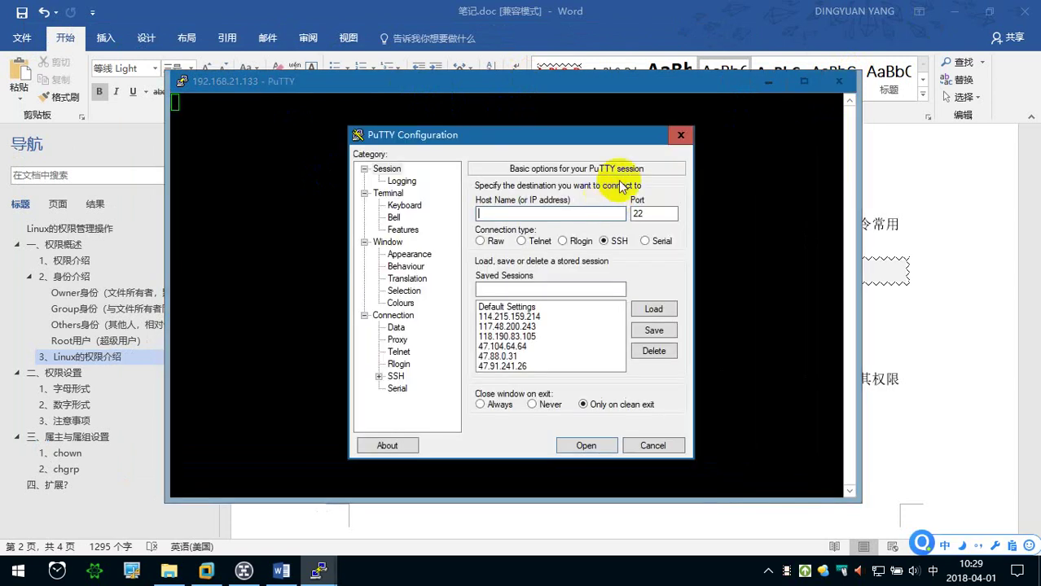
click(838, 81)
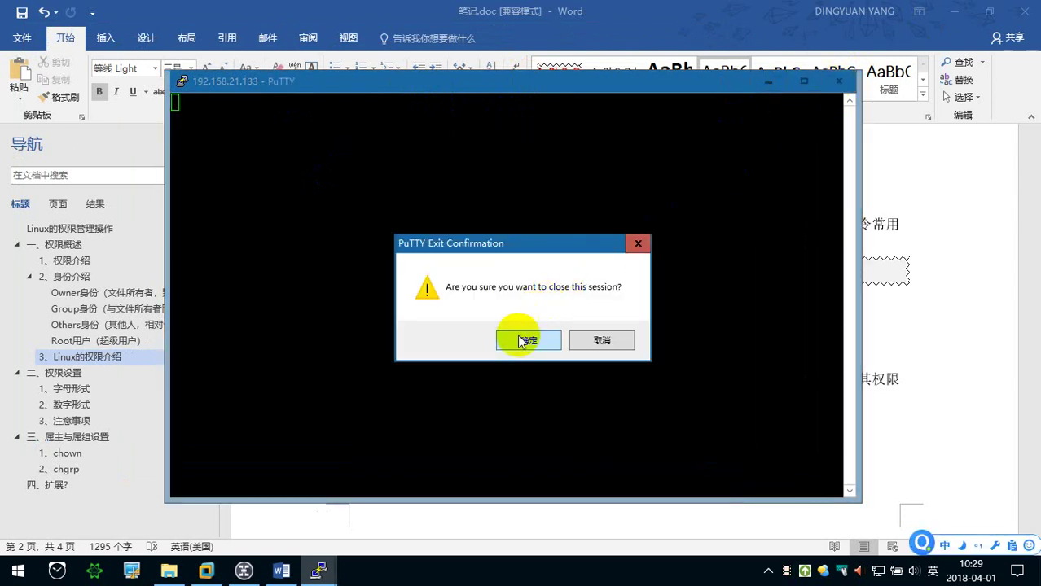
click(526, 341)
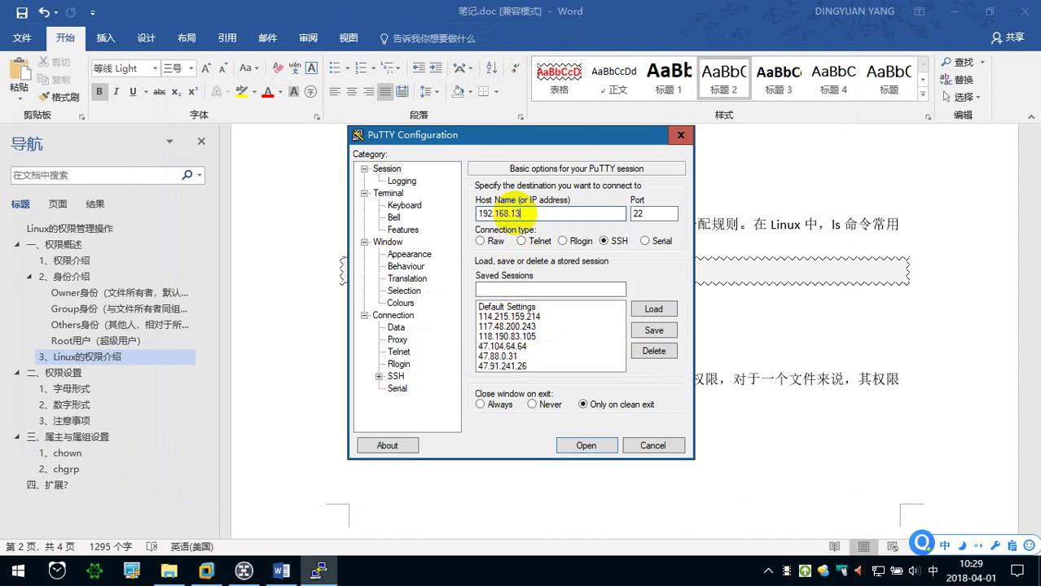
text(192.168.21.136)
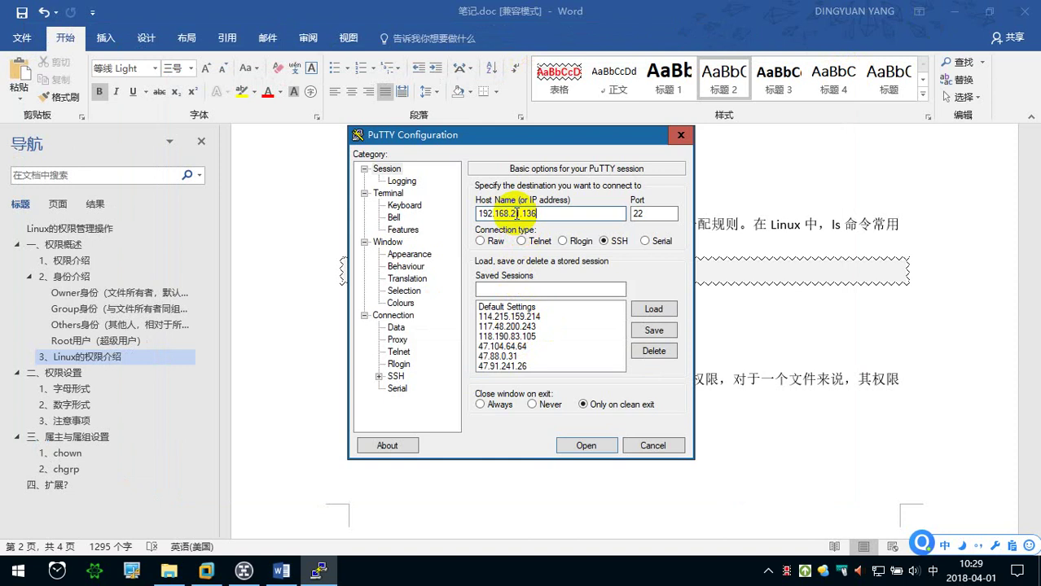
key(Return)
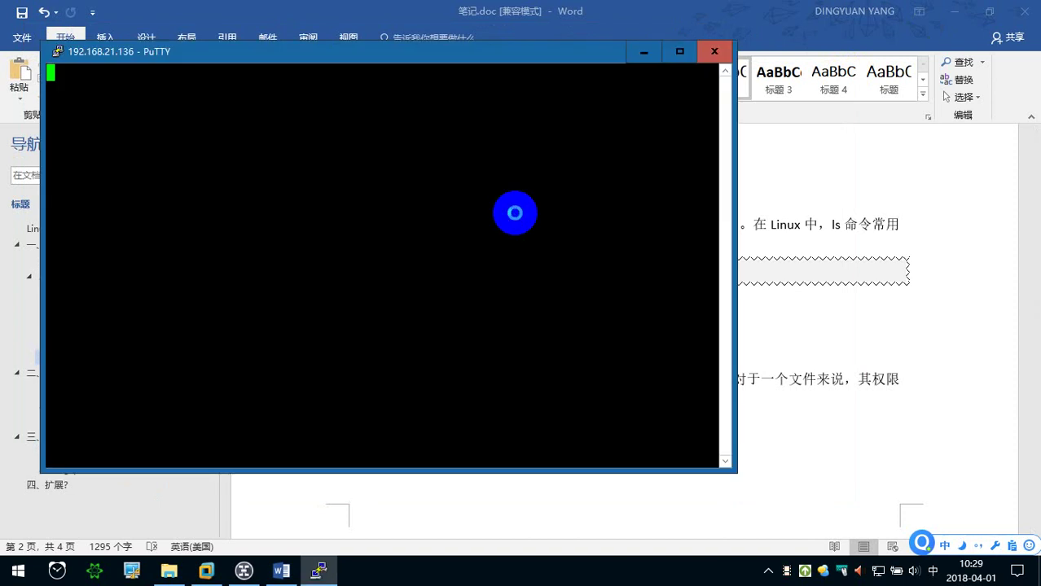
click(483, 397)
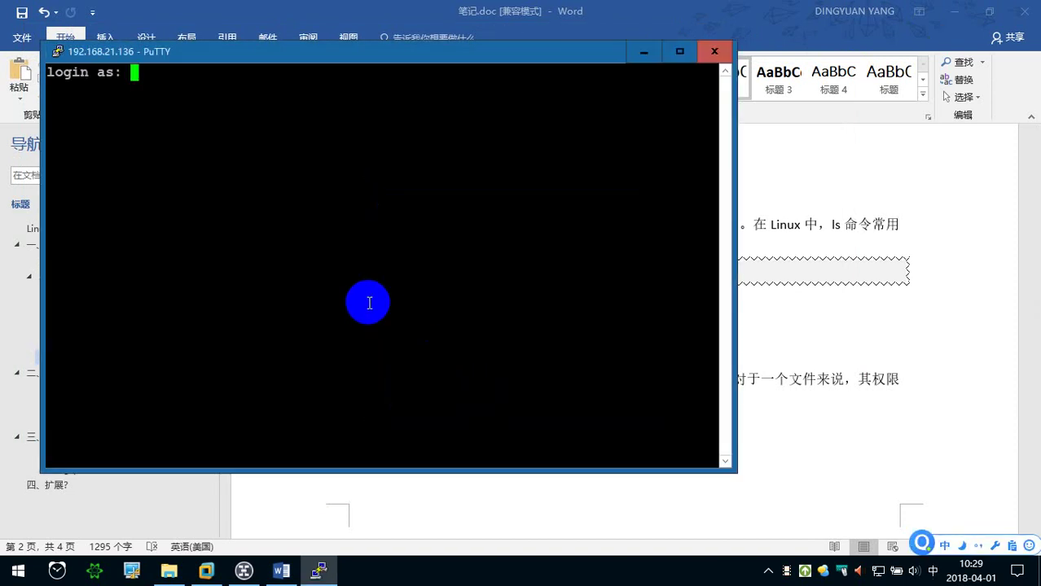
- Log in as root with the account password
text(root)
key(Return)
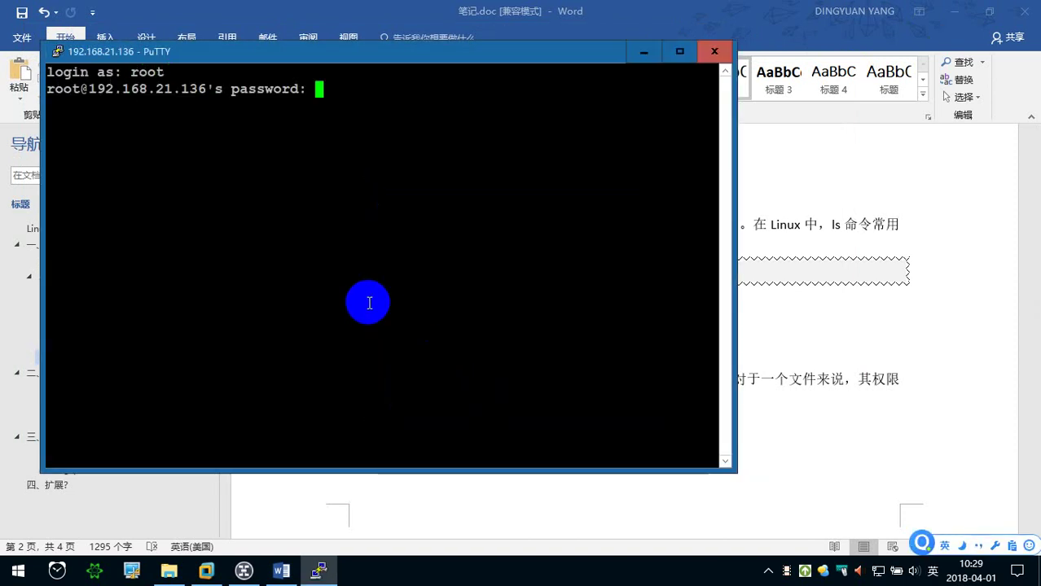
key(Caps_Lock)
key(Caps_Lock)
key(Return)
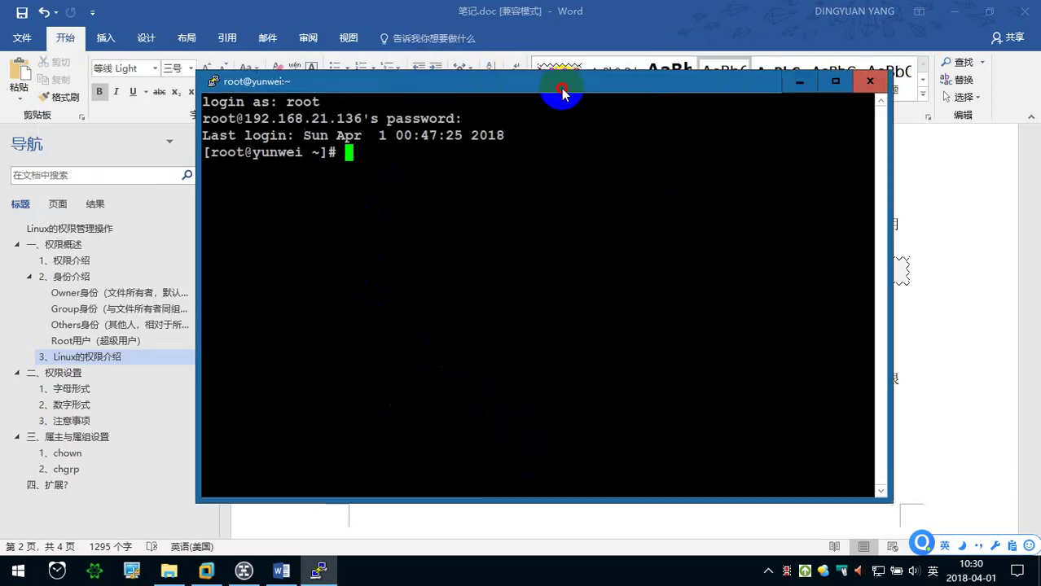
- Run ls, then ls -l ~ to long-list the home directory
drag(407, 63, 669, 120)
text(ls)
key(Return)
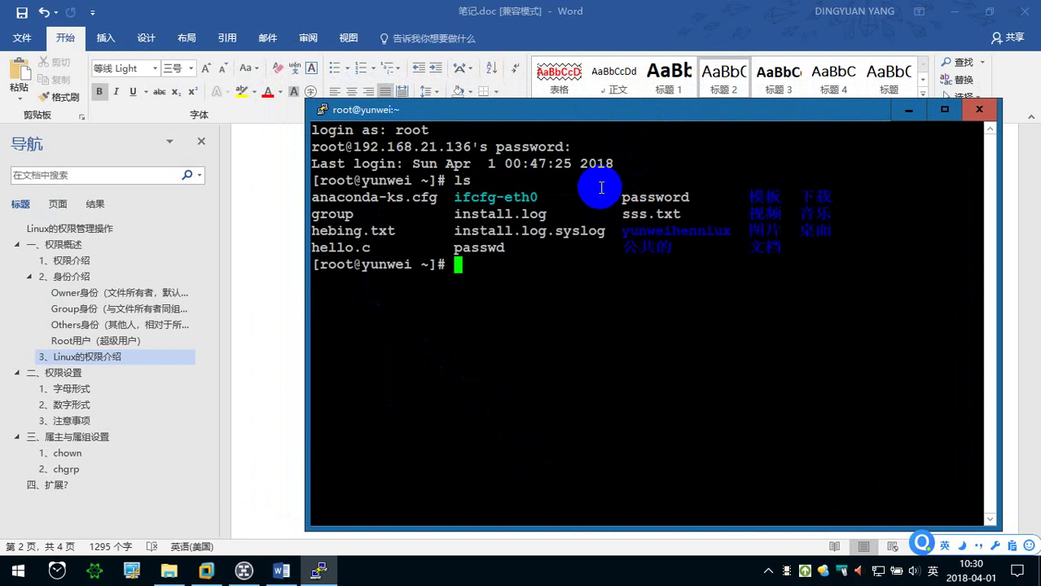
drag(597, 110, 715, 359)
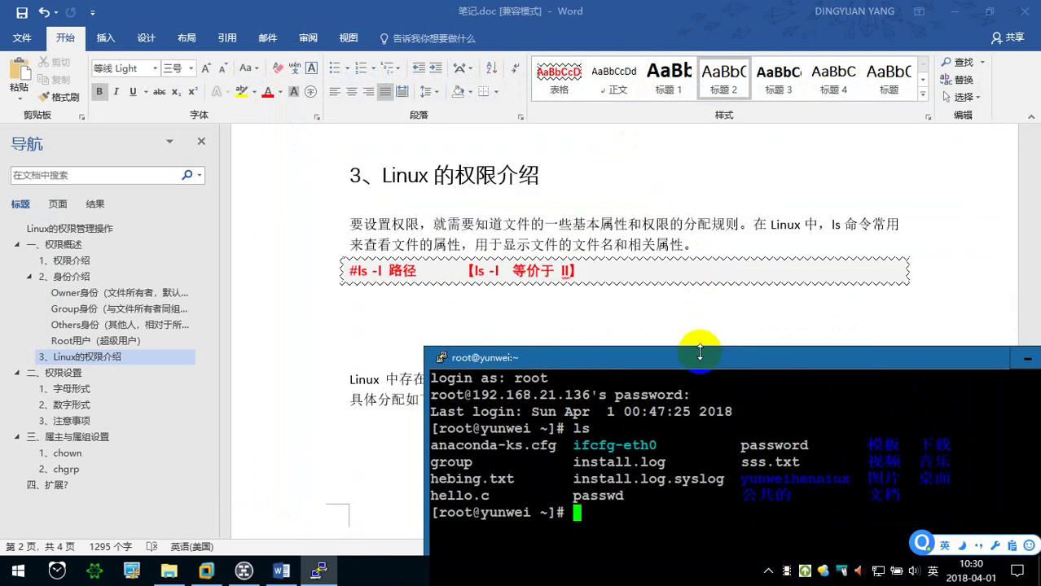
drag(640, 360, 489, 270)
text(ls -l)
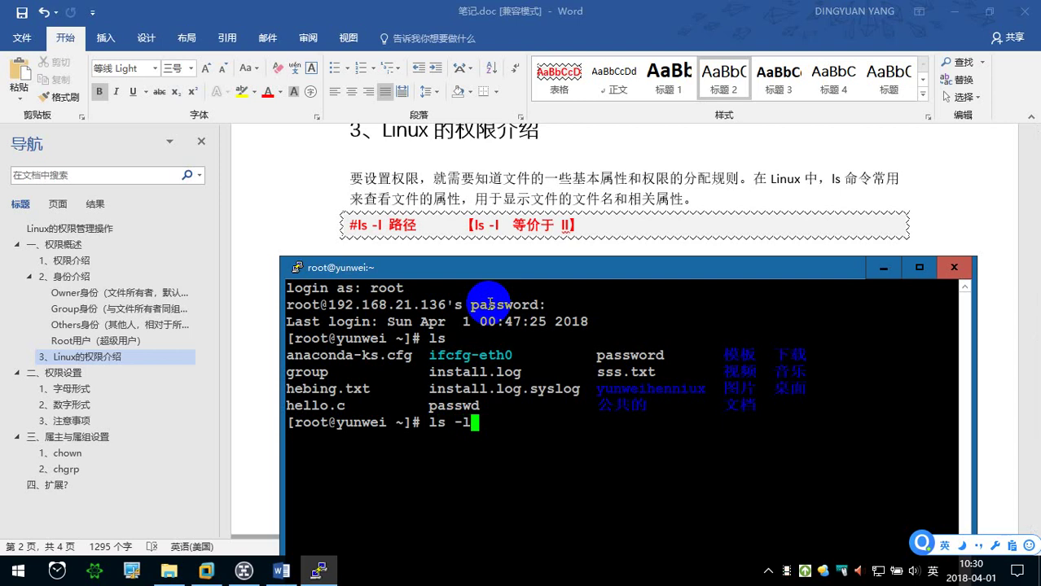
text(~)
key(Return)
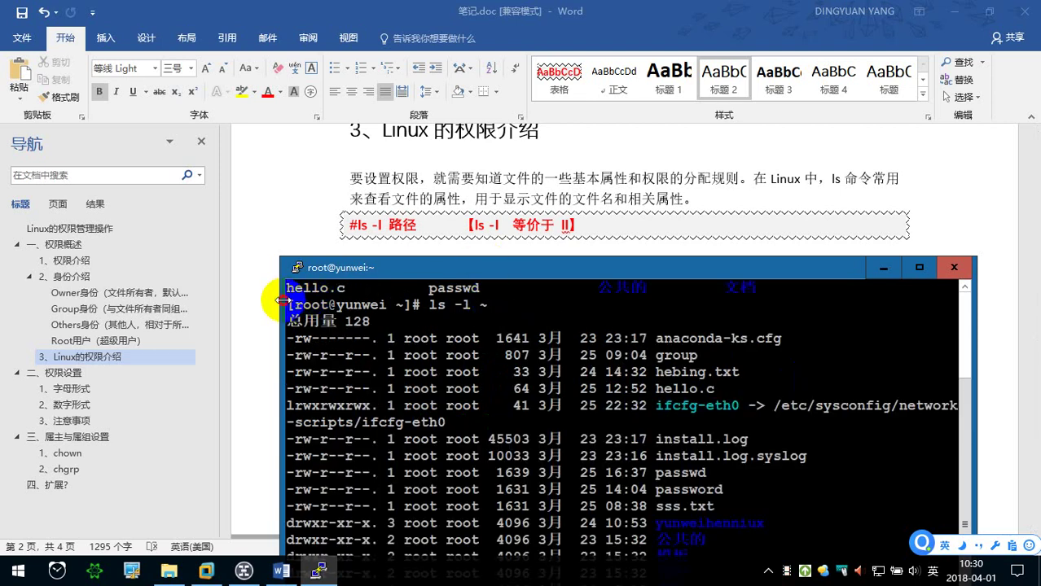
- Widen the terminal, capture the ls -l ~ listing, and draw a red rectangle around the permissions column
drag(281, 297, 112, 295)
drag(342, 267, 363, 82)
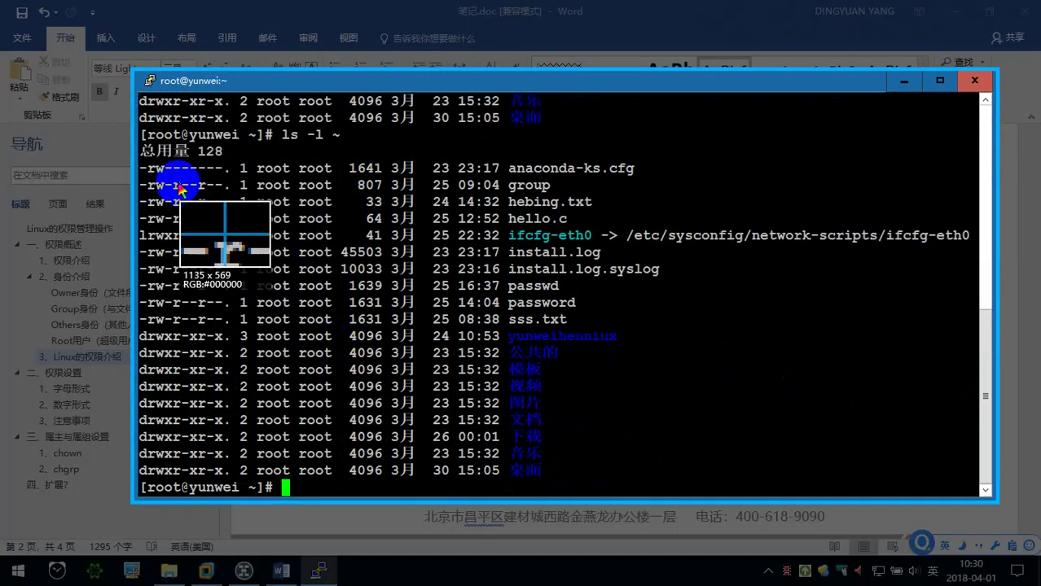
key(ctrl+alt+a)
drag(140, 127, 689, 327)
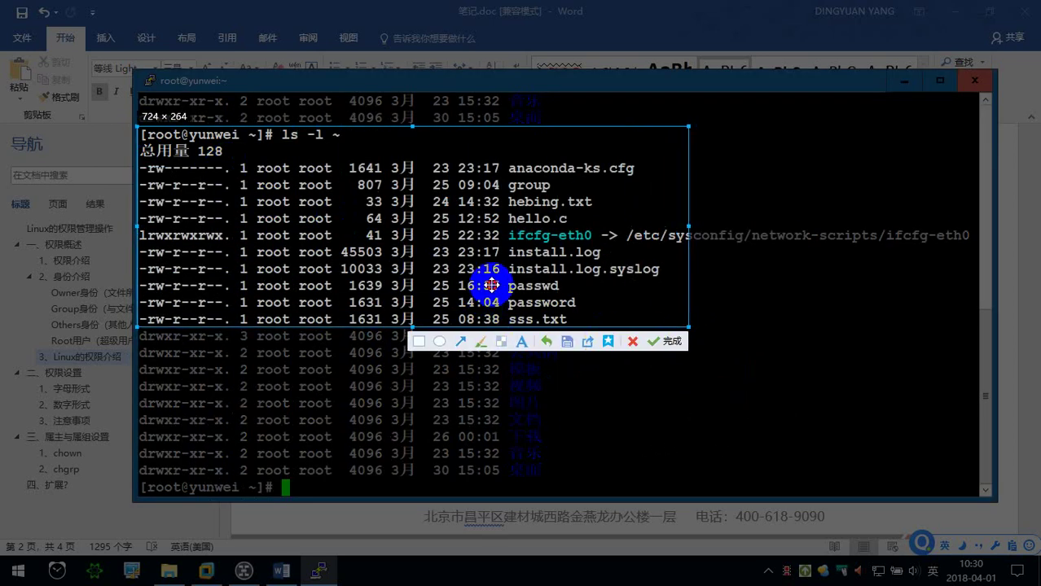
drag(491, 284, 486, 282)
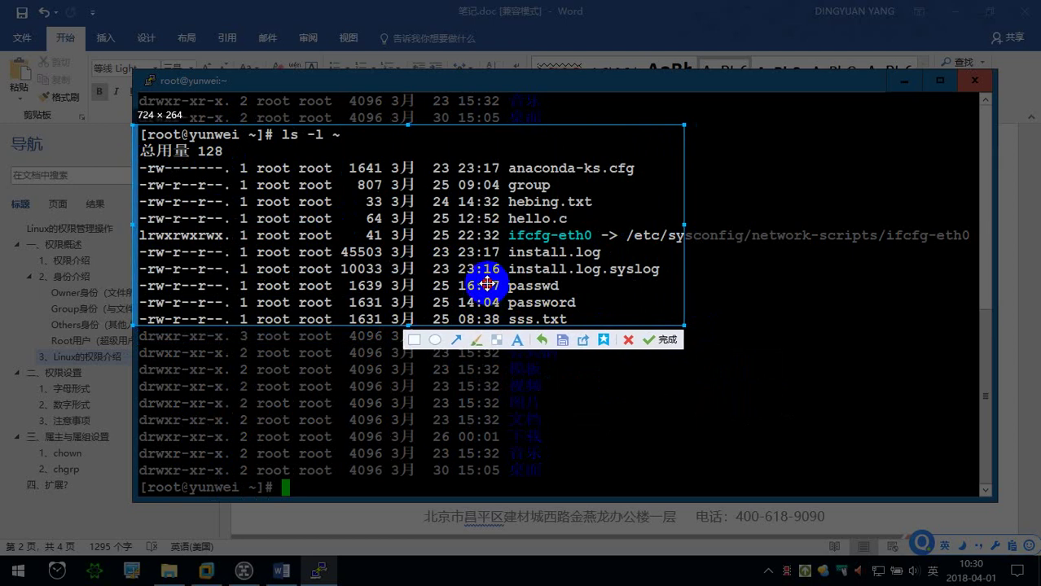
click(412, 339)
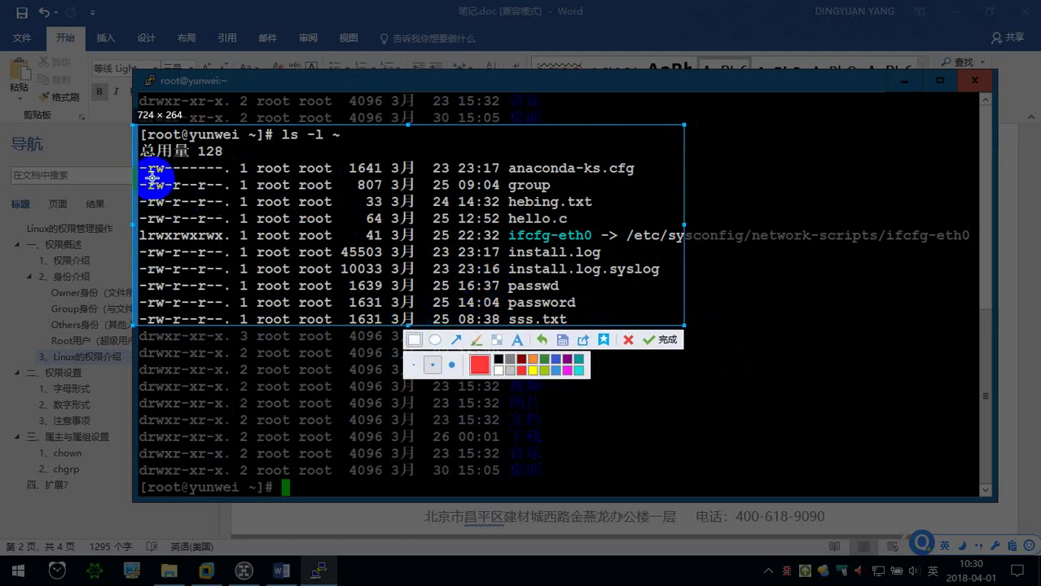
drag(136, 161, 222, 326)
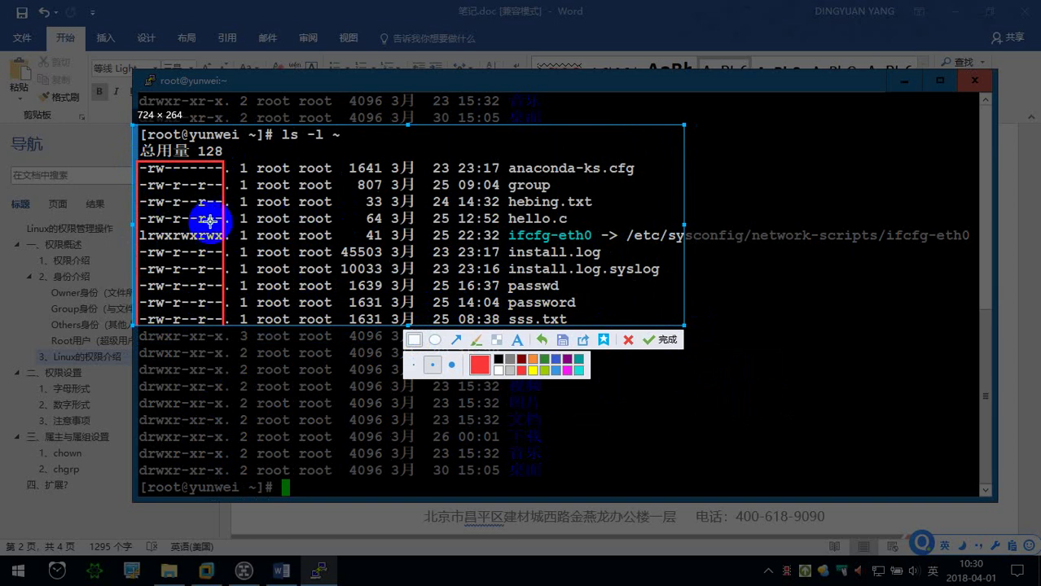
click(661, 340)
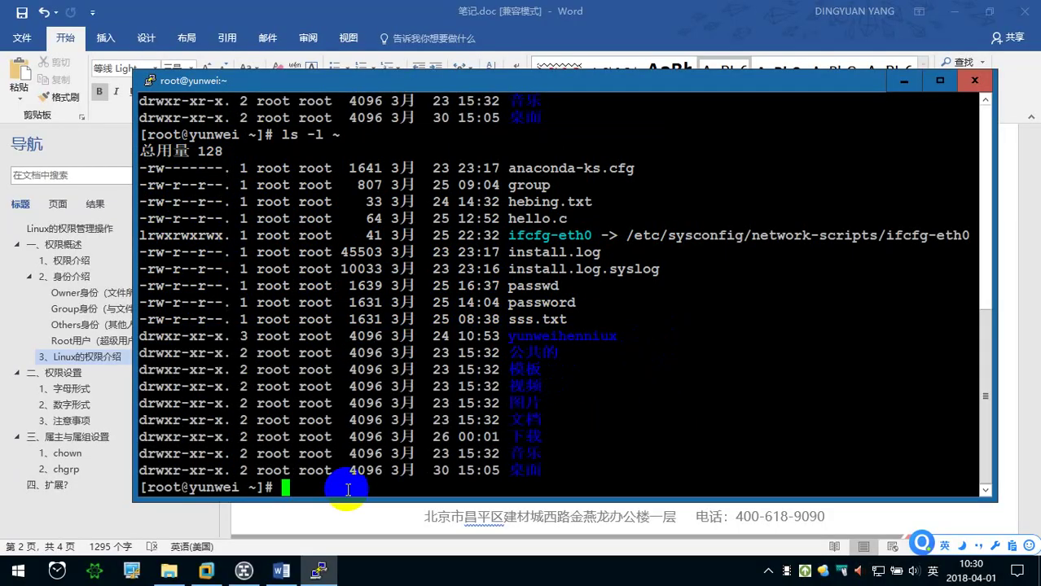
- Paste the red-boxed ls -l screenshot below the red command line in Word
click(279, 571)
click(356, 250)
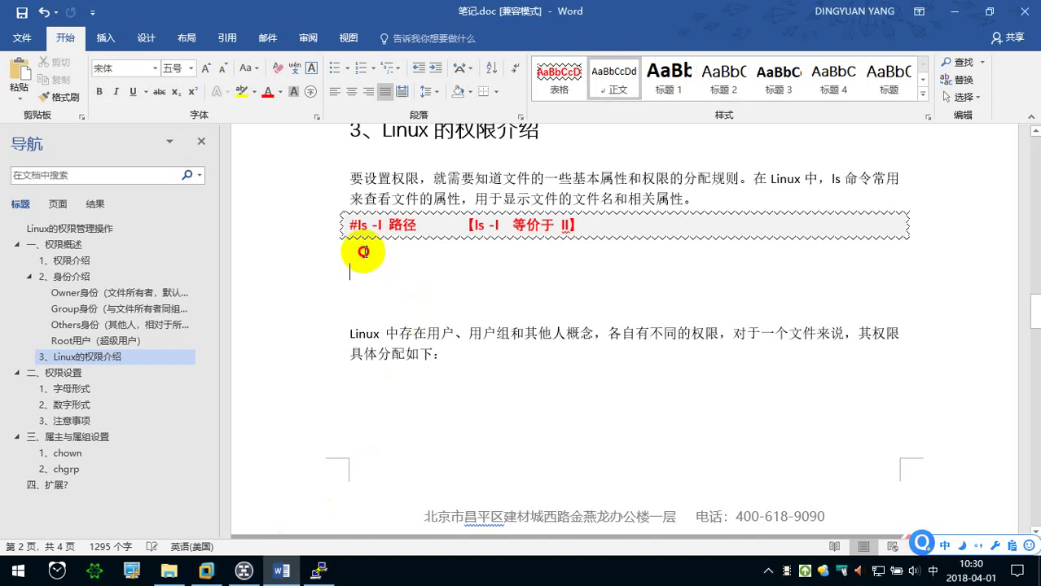
key(ctrl+v)
scroll(471, 359, down, 3)
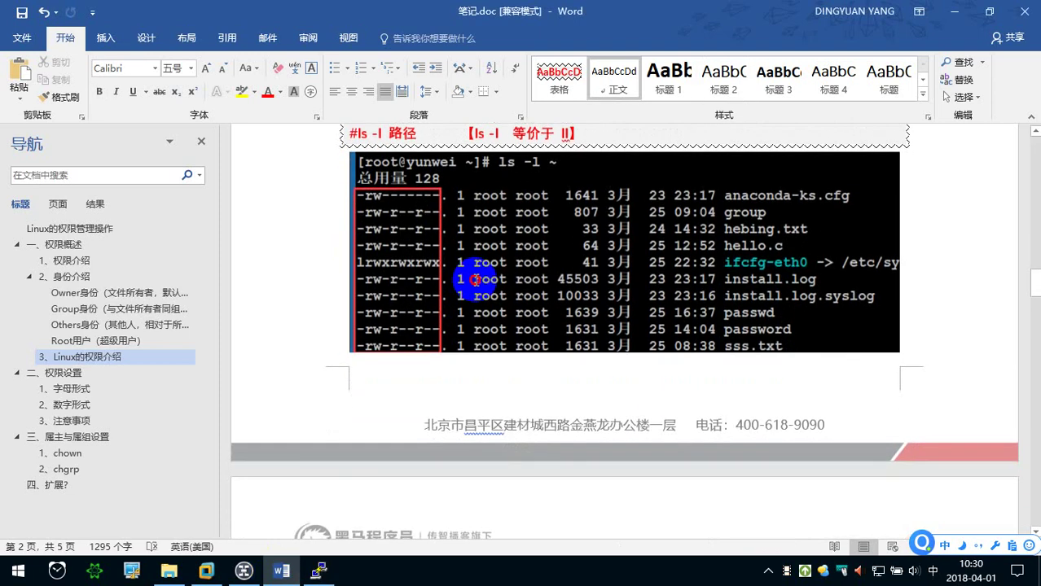
click(476, 285)
scroll(477, 285, down, 3)
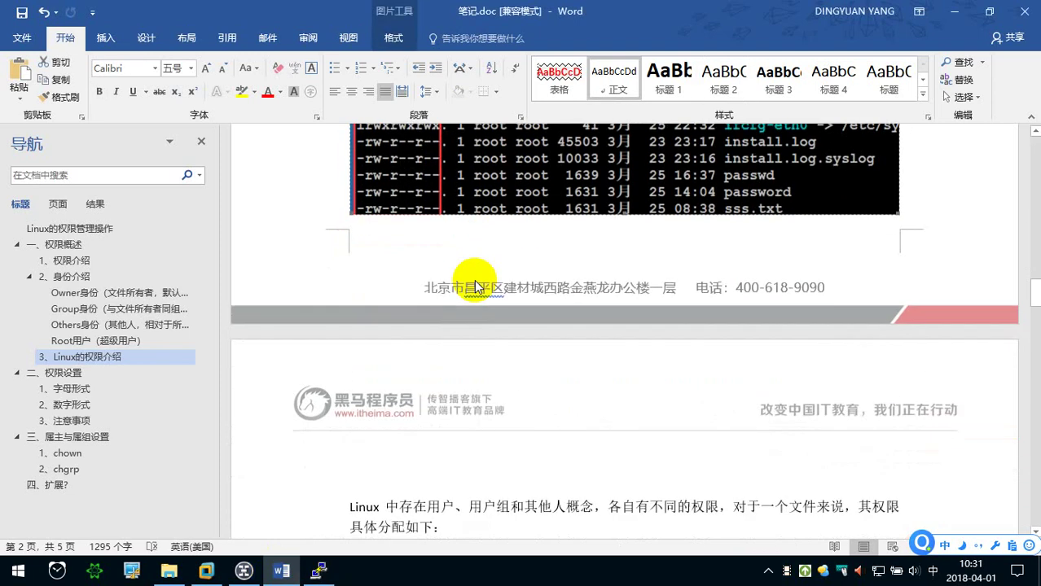
- Type the caption 标红的部分就是 Linux 的文档权限属性信息。 under the screenshot
key(Down)
text(biaohongde)
key(space)
text(bufen)
key(space)
text(jiushi)
key(space)
text(linu)
key(space)
text(de)
key(space)
text(wend)
key(space)
text(quanxian)
key(space)
text(shux)
key(space)
text(xing'x)
key(BackSpace)
key(BackSpace)
key(BackSpace)
text(xi)
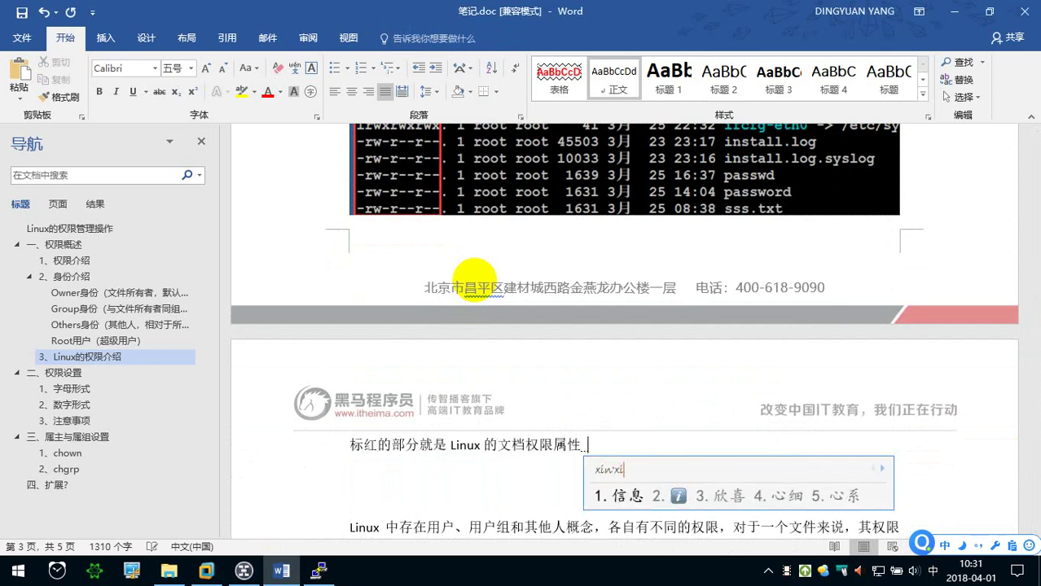
key(space)
text(.)
scroll(428, 228, up, 2)
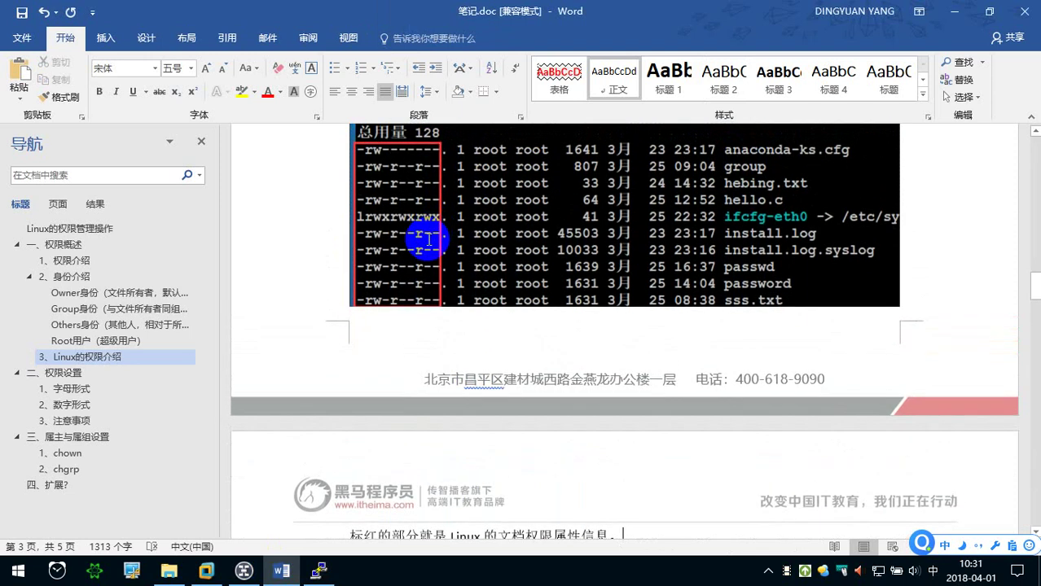
scroll(419, 232, up, 1)
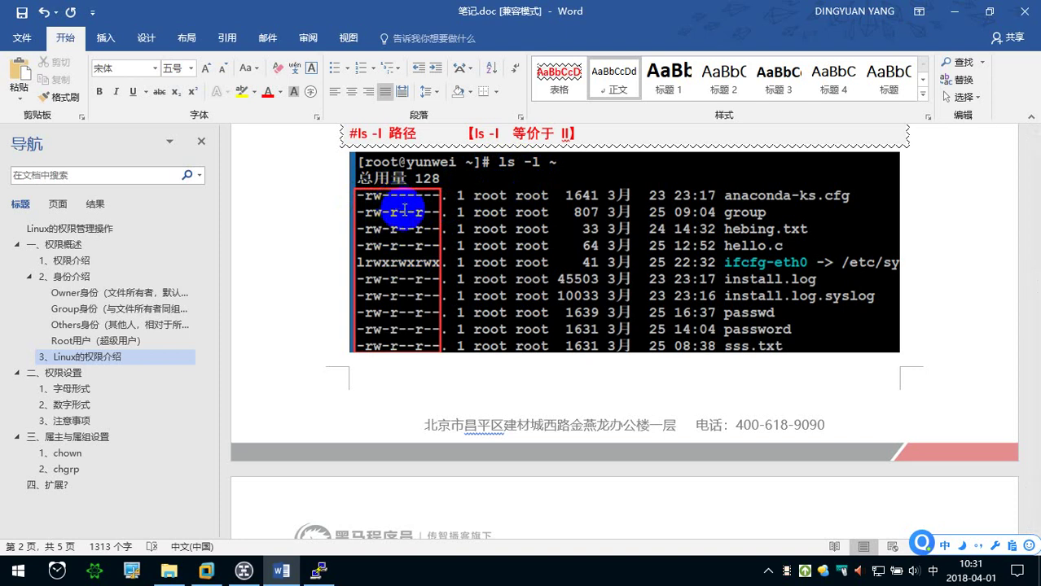
scroll(466, 288, down, 5)
scroll(434, 269, up, 4)
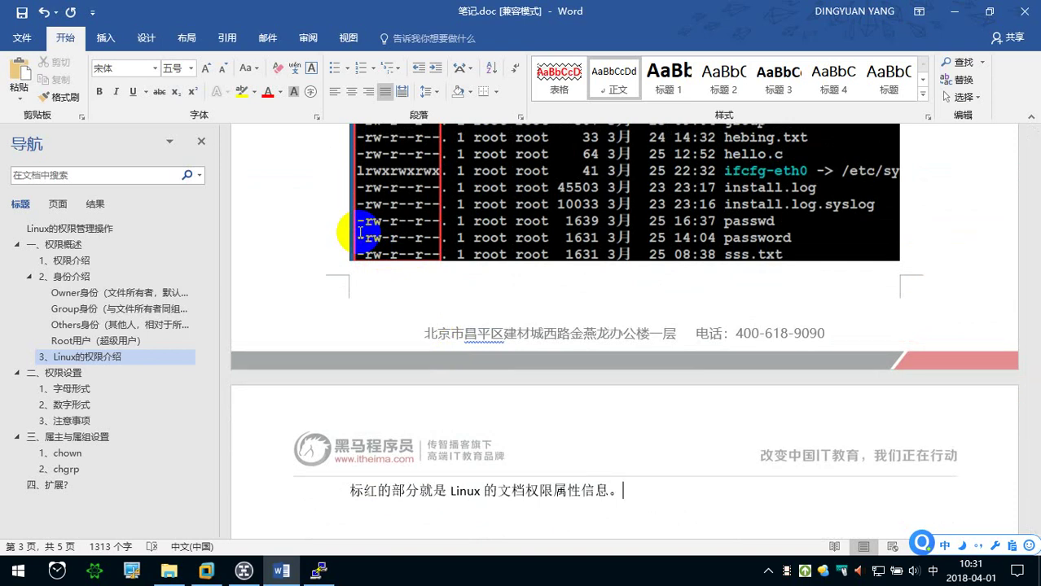
scroll(360, 231, up, 1)
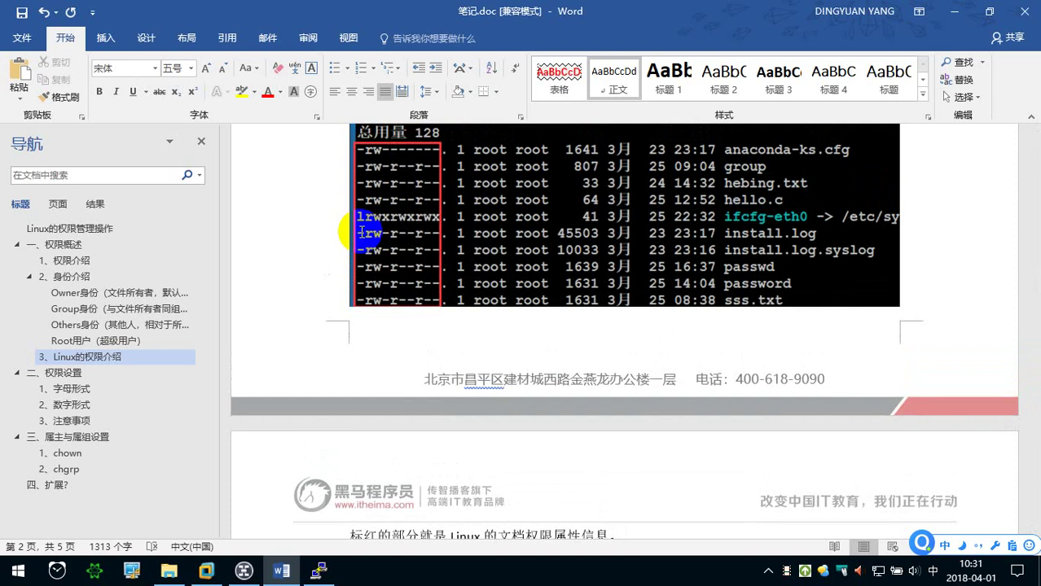
scroll(361, 232, down, 3)
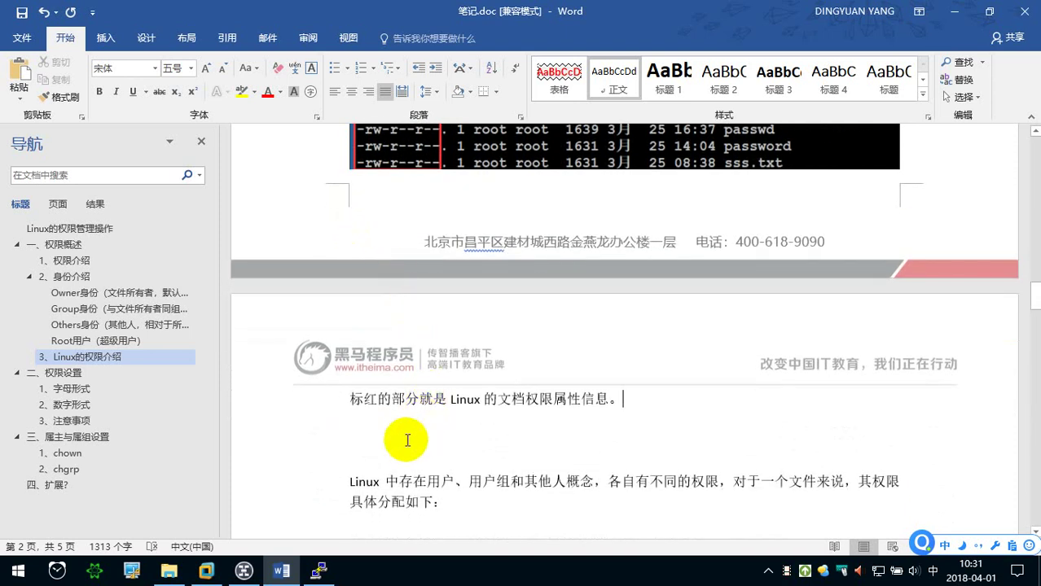
- Delete the two empty paragraphs before the Linux paragraph
click(399, 447)
key(Delete)
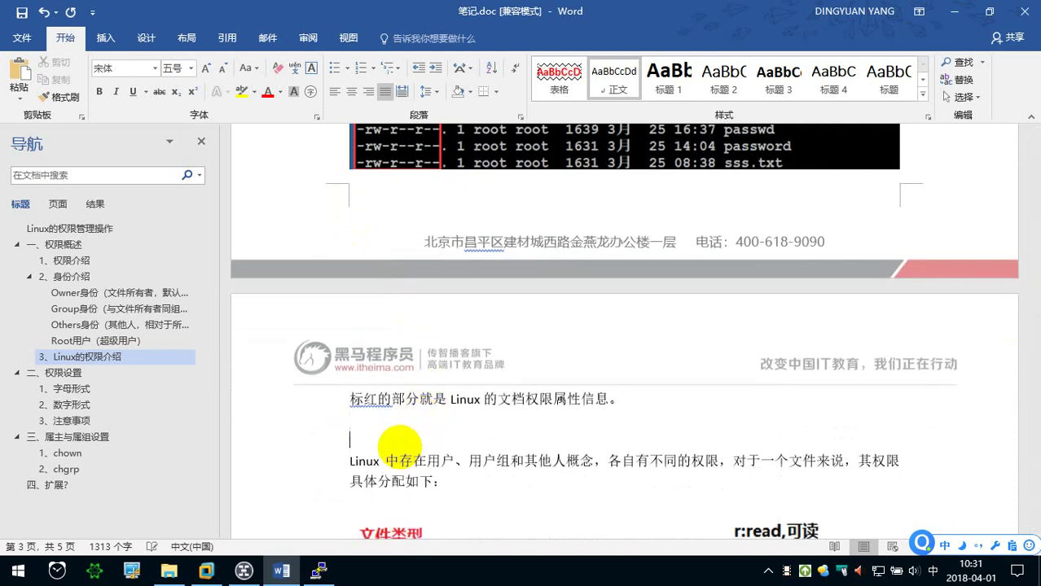
key(BackSpace)
scroll(400, 447, down, 2)
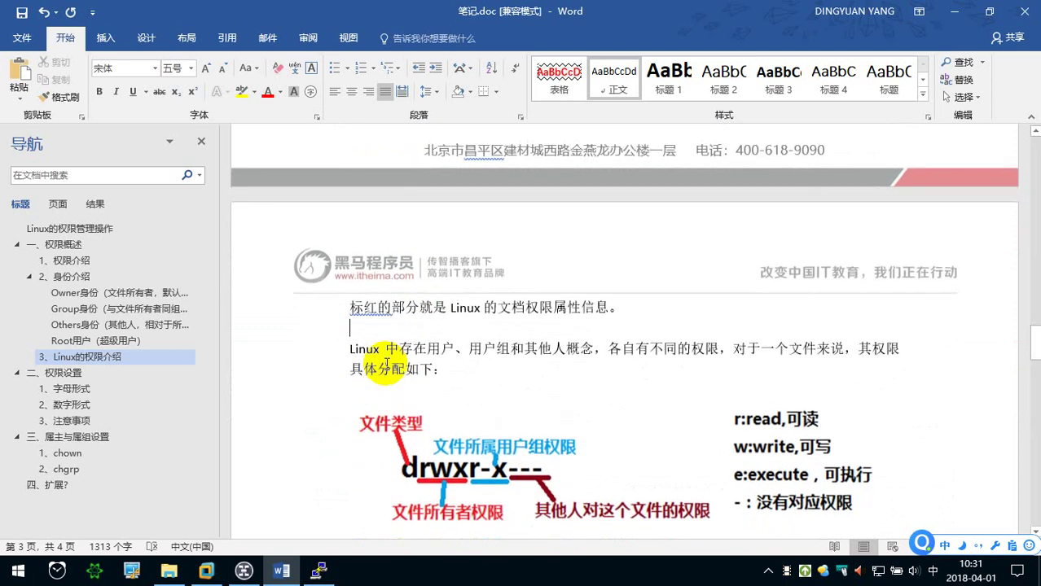
scroll(507, 348, down, 1)
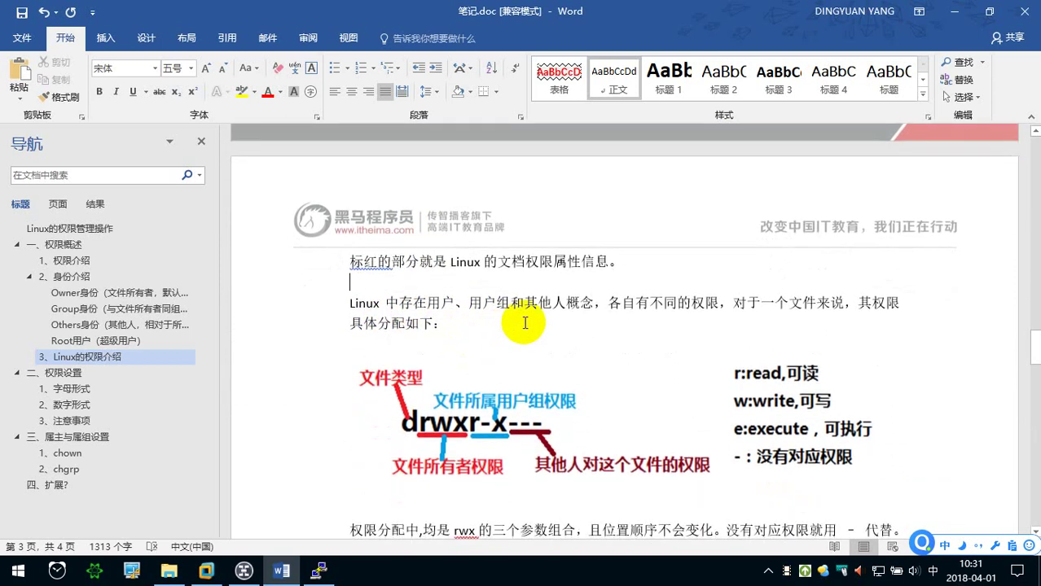
- Make the phrase Linux 中存在用户、用户组和其他人概念 bold and red
drag(591, 302, 349, 303)
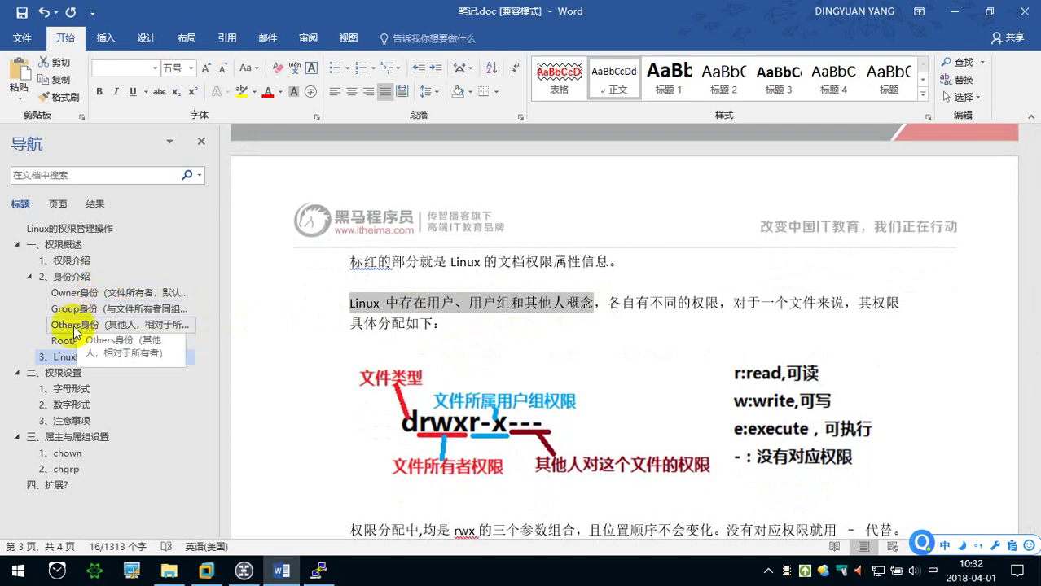
click(99, 92)
click(265, 94)
click(524, 262)
- Replace 文件 with 文档 so the text reads 对于一个文档来说
scroll(529, 244, down, 1)
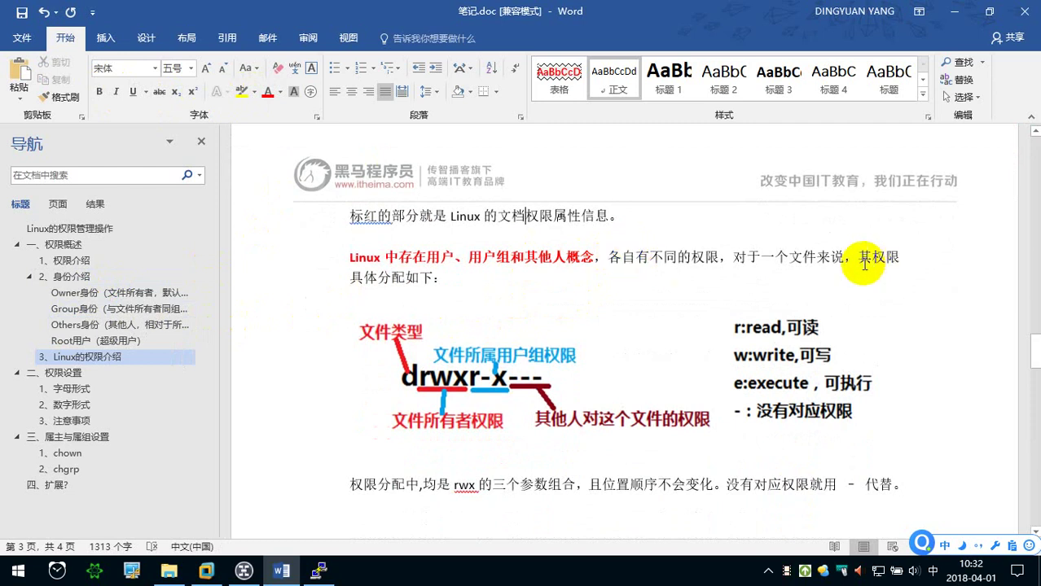
click(816, 255)
text(wendang)
key(space)
scroll(814, 255, down, 1)
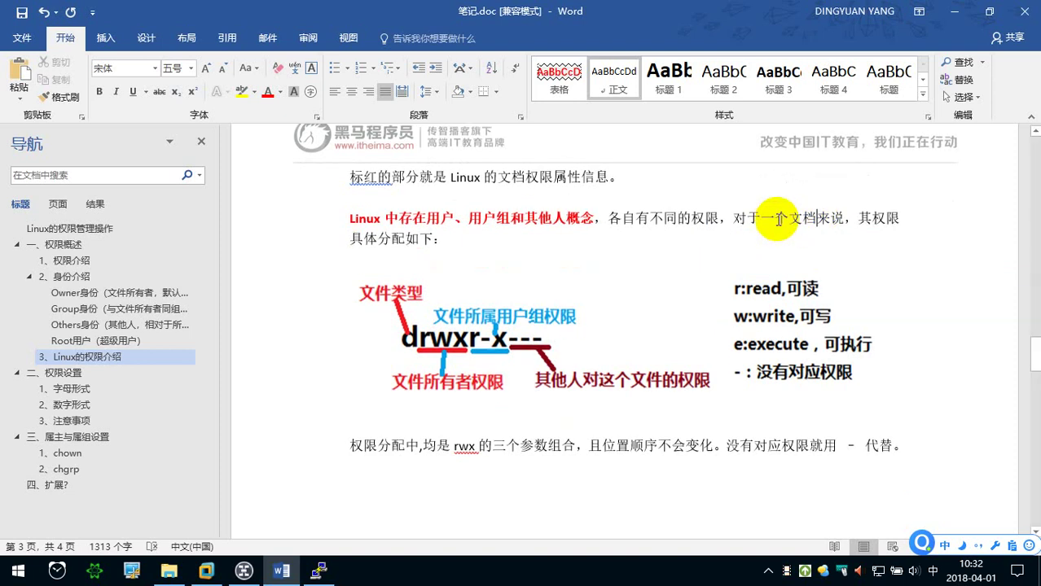
click(373, 252)
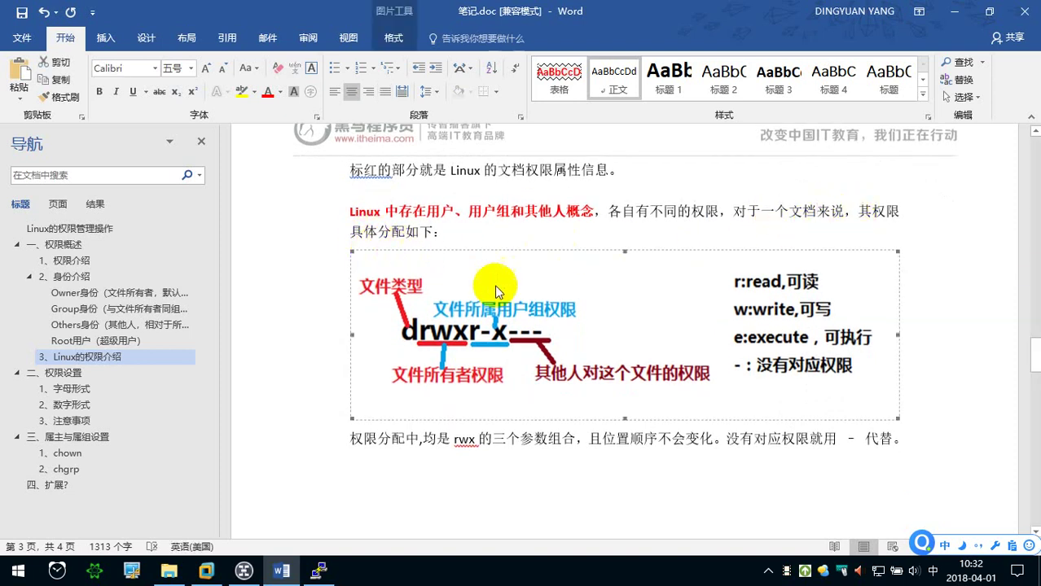
- Scroll down to bring the permission diagram and rwx paragraph into view
scroll(505, 281, down, 1)
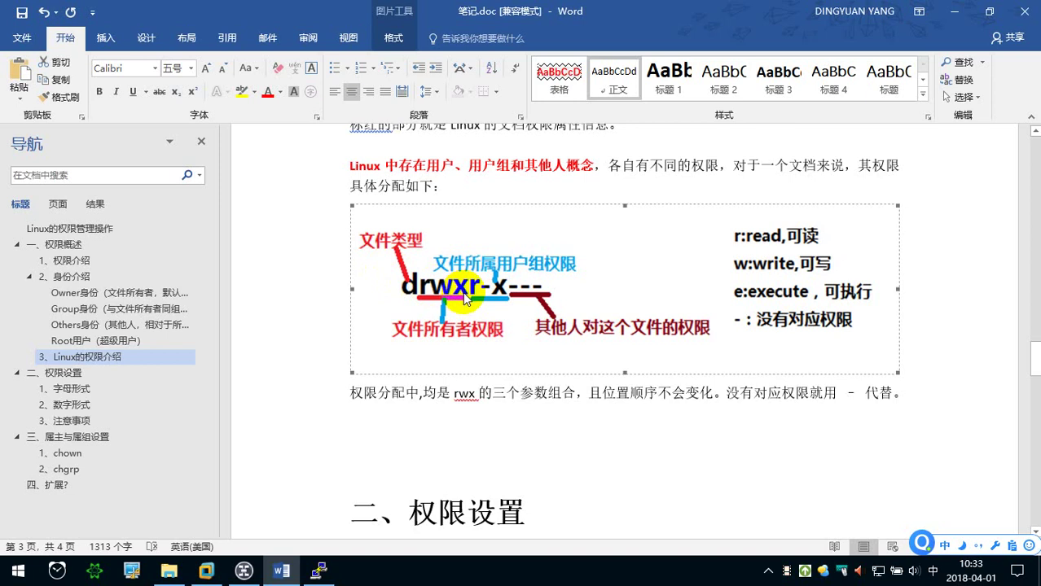
- Insert an empty left-aligned line below the permission diagram
key(Right)
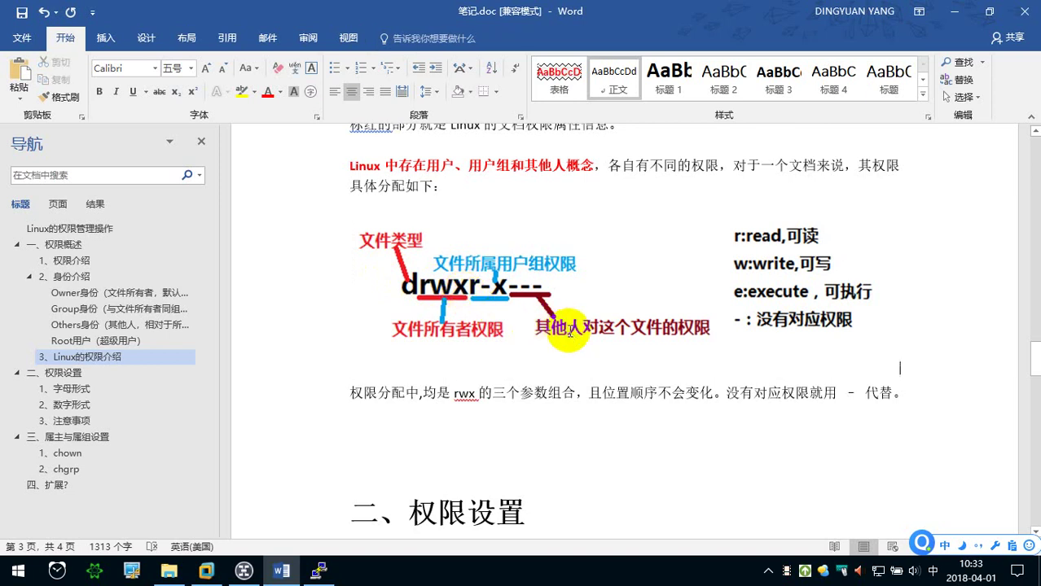
key(Return)
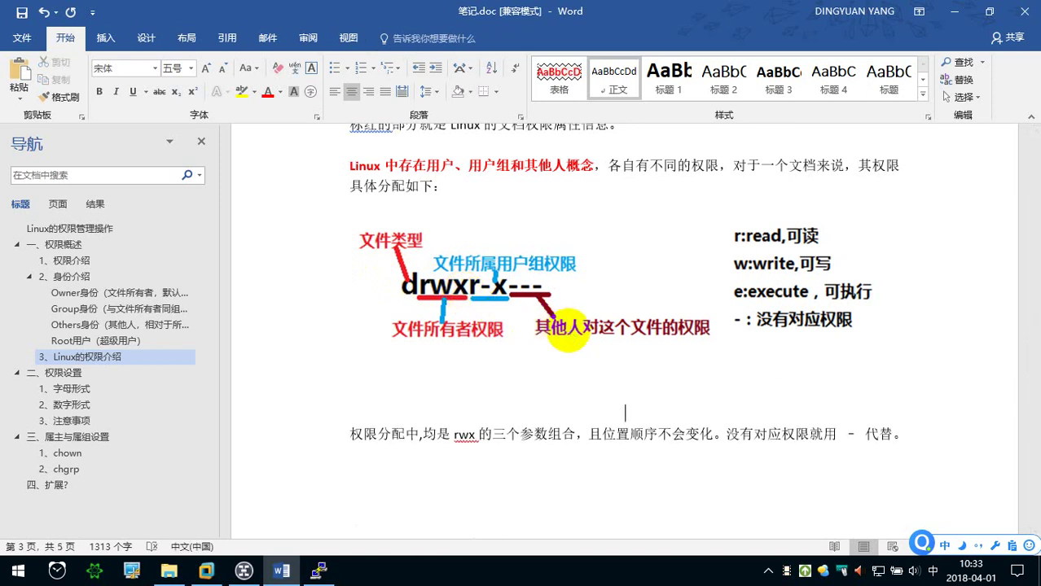
click(334, 91)
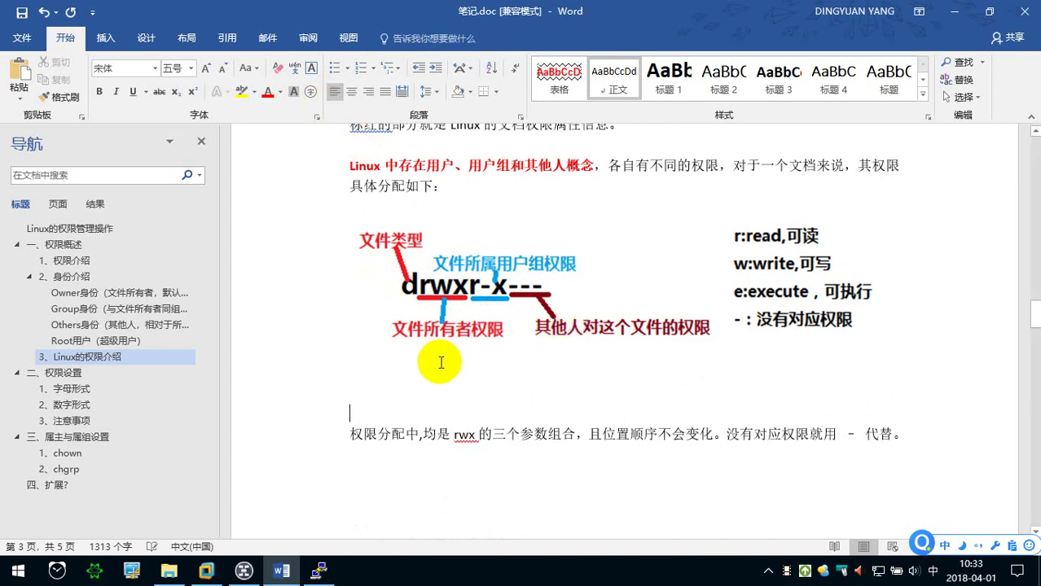
key(ctrl+e)
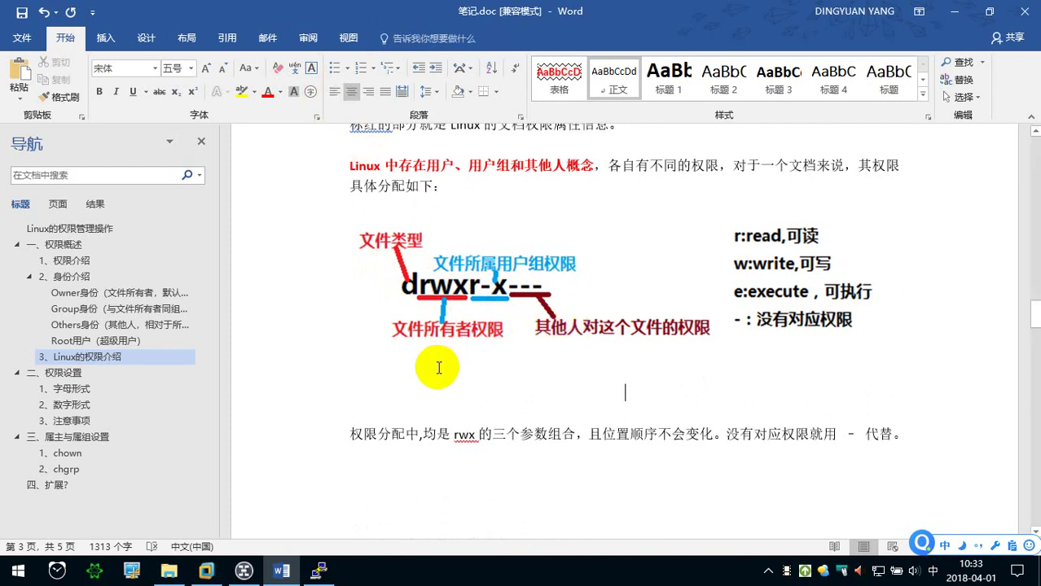
scroll(438, 368, down, 2)
click(334, 94)
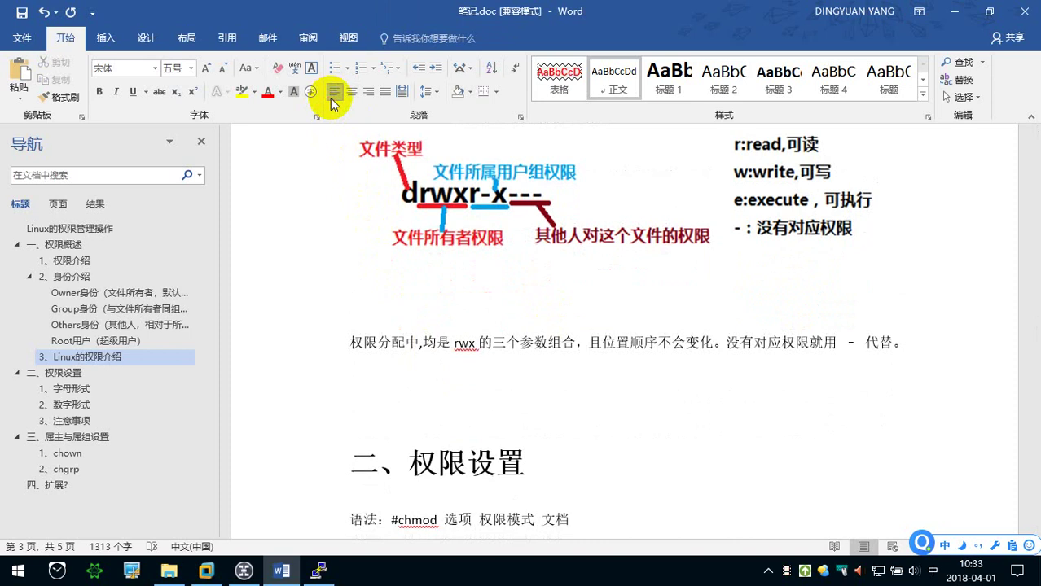
- Type the heading 十位字符表示含义： and start the next line with 第1位：
text(shi')
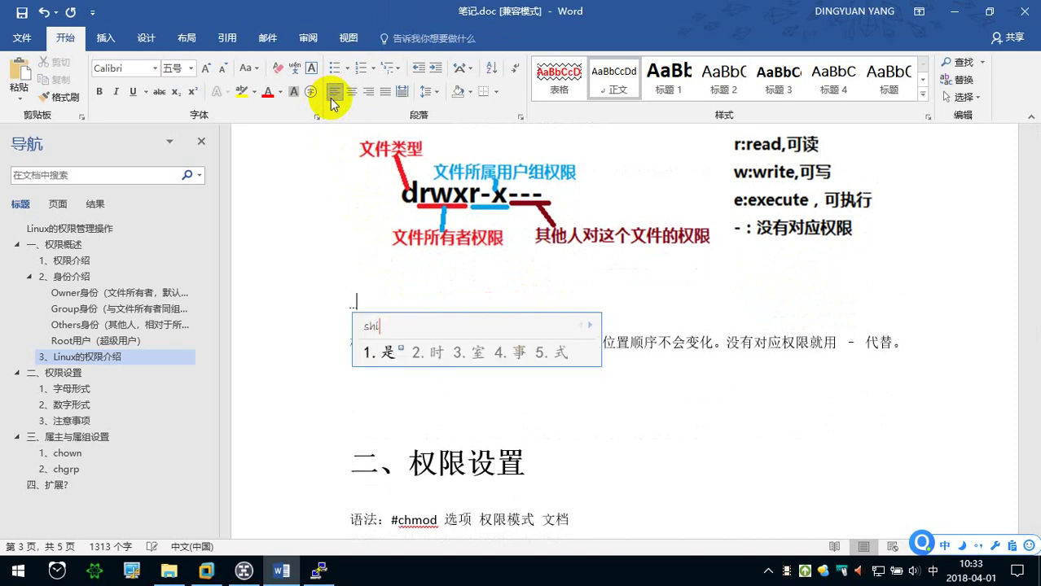
text(wei'zifu)
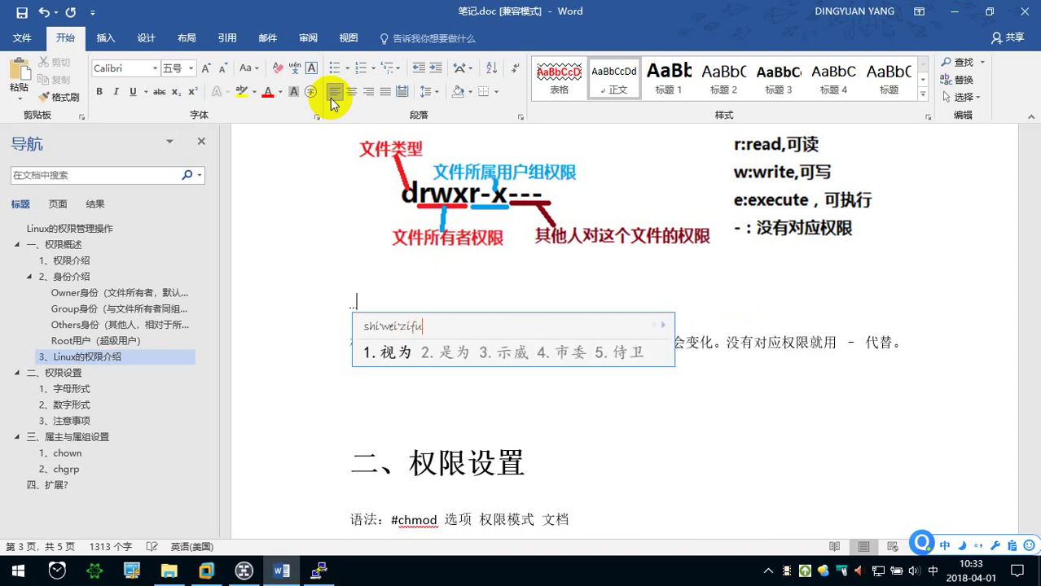
key(Down)
key(space)
key(space)
text(biaos)
key(space)
text(hanyi)
key(space)
text(:)
key(Return)
text(di41wei2:qu)
- Continue the 第1位 line with 表示文档类型，取值常见
key(space)
key(BackSpace)
key(BackSpace)
text(biaoshi)
key(space)
text(wendang)
key(space)
text(leixing)
key(space)
text(,quzhi)
key(space)
text(changjian2d)
key(space)
- List the file types "d" 表示文件夹 and "-" 表示文件
text(y2)
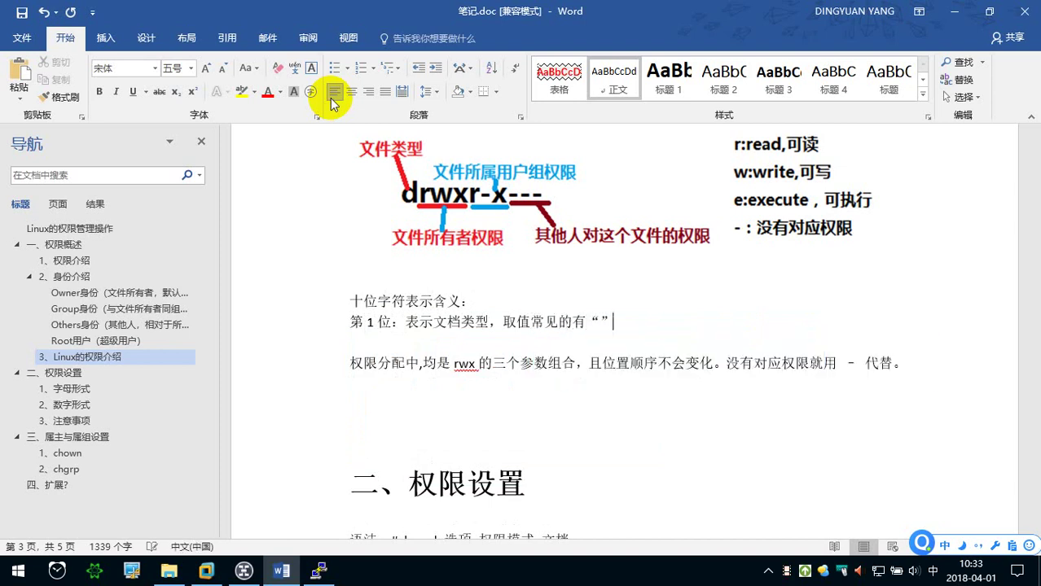
text(d)
text(biaoshi)
key(space)
text(wenjianjia)
key(space)
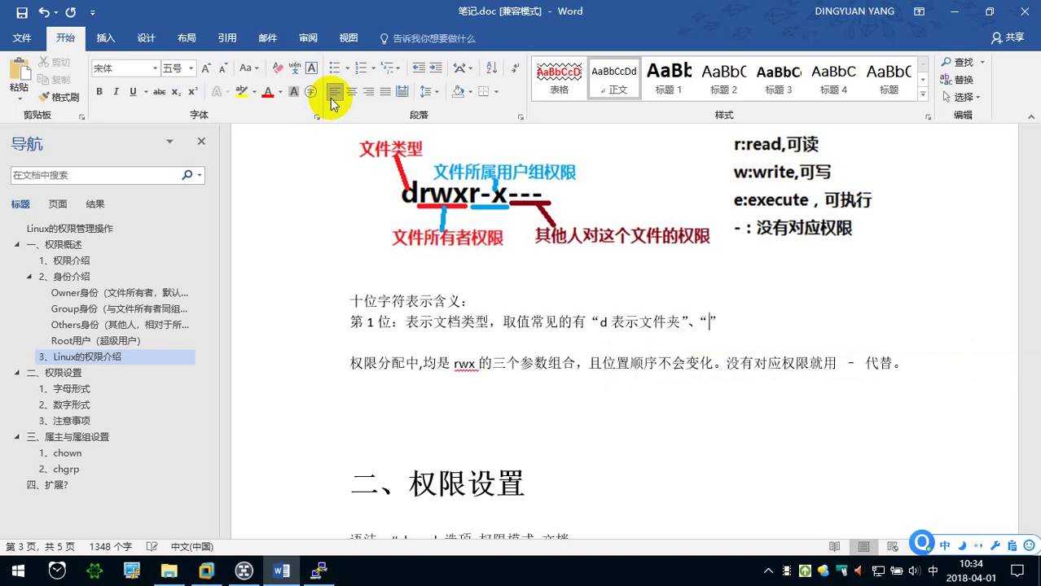
text(biaoshi)
key(space)
text(wenjian)
key(space)
- Add the quoted entry "l" 表示软连接 to the file-type list
text(、“”)
key(Left)
text(lbiaoshi)
key(space)
text(ruan)
key(space)
text(lianjie)
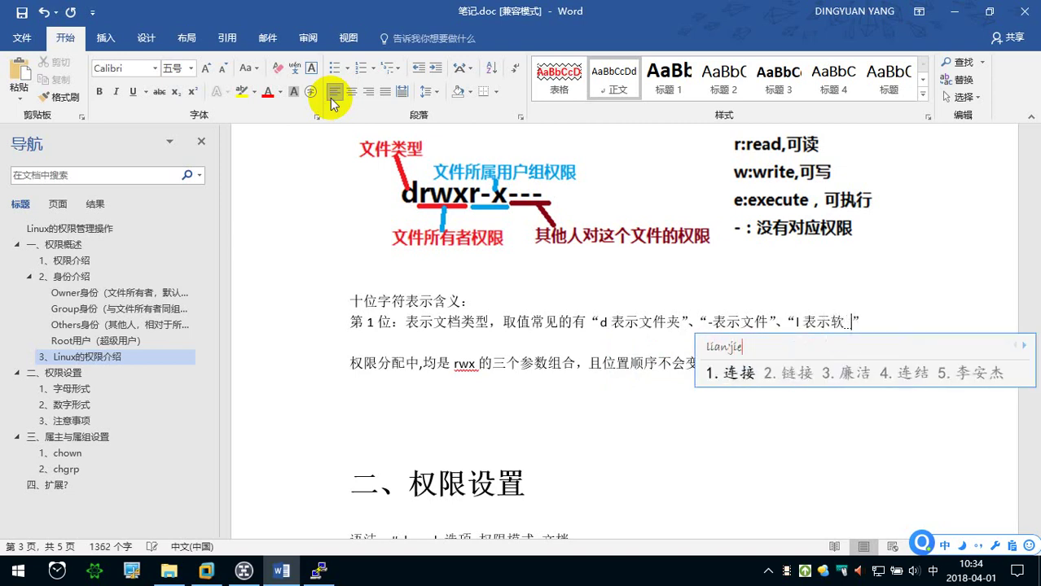
key(space)
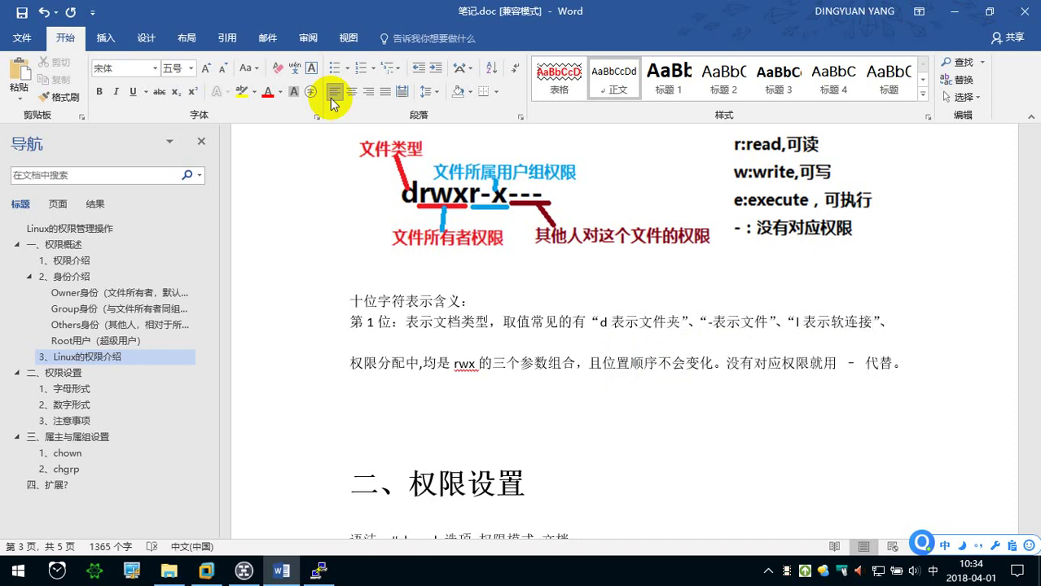
- Add the final quoted entry "s" 表示套接字
text(“”)
key(Left)
scroll(327, 172, up, 1)
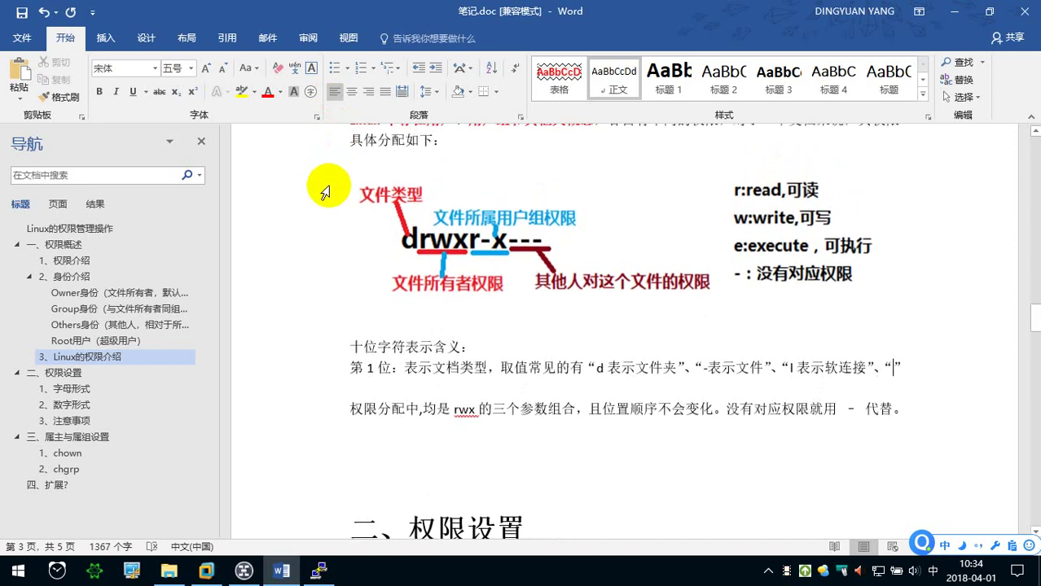
text(s)
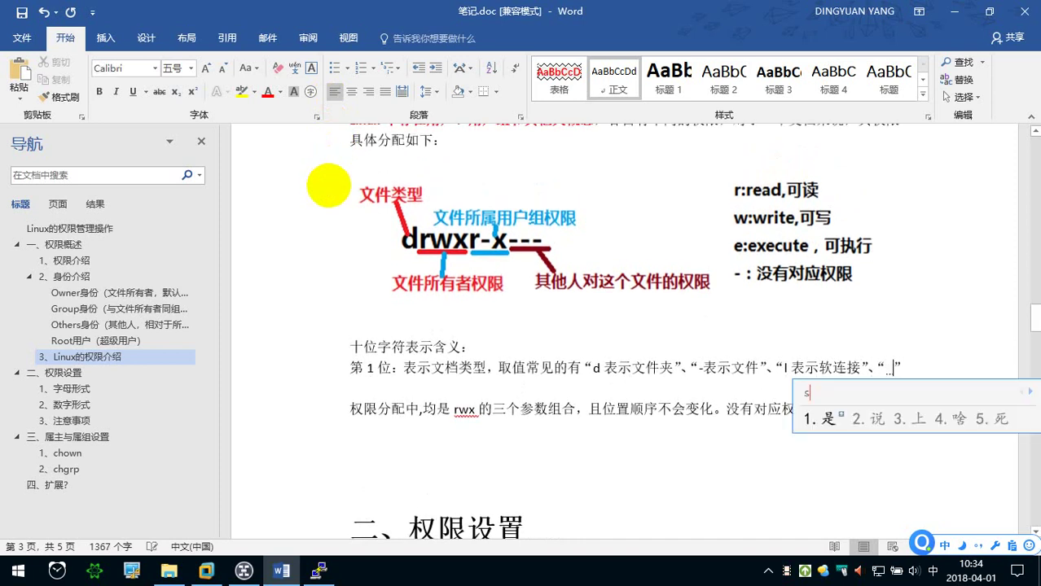
key(Return)
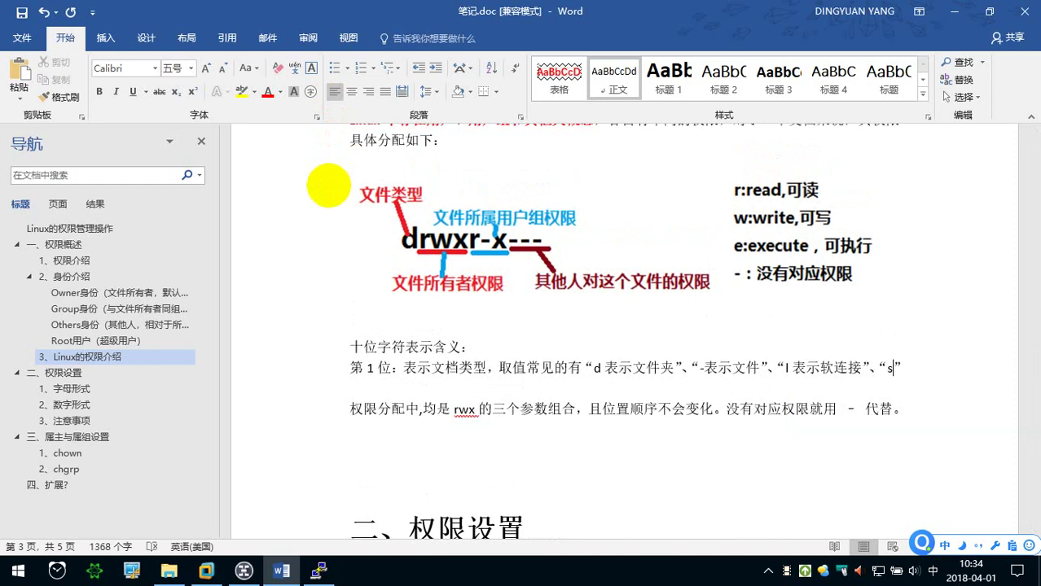
text(biaoshi)
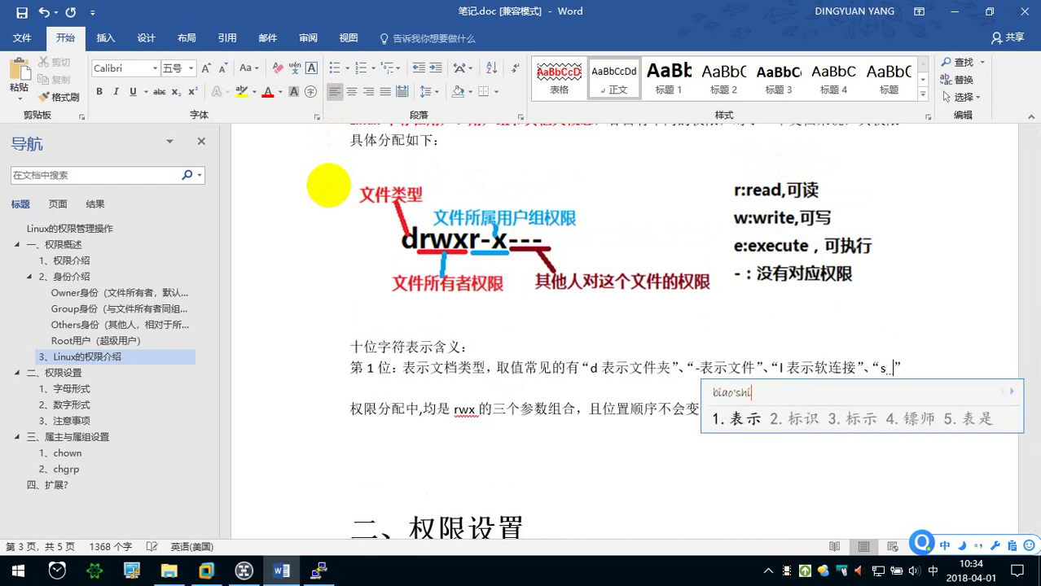
key(space)
text(taojiezi)
key(space)
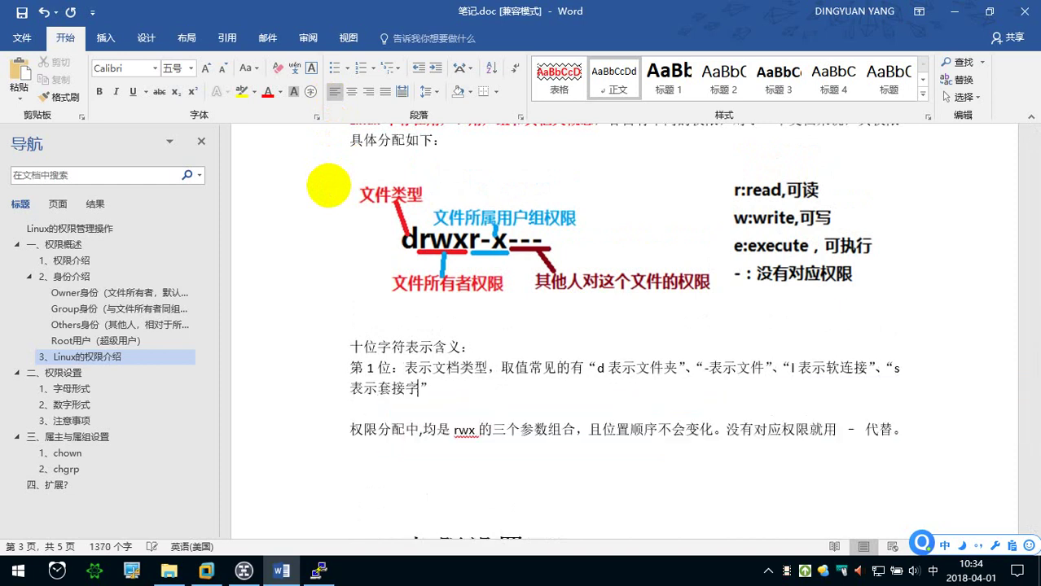
scroll(329, 186, up, 1)
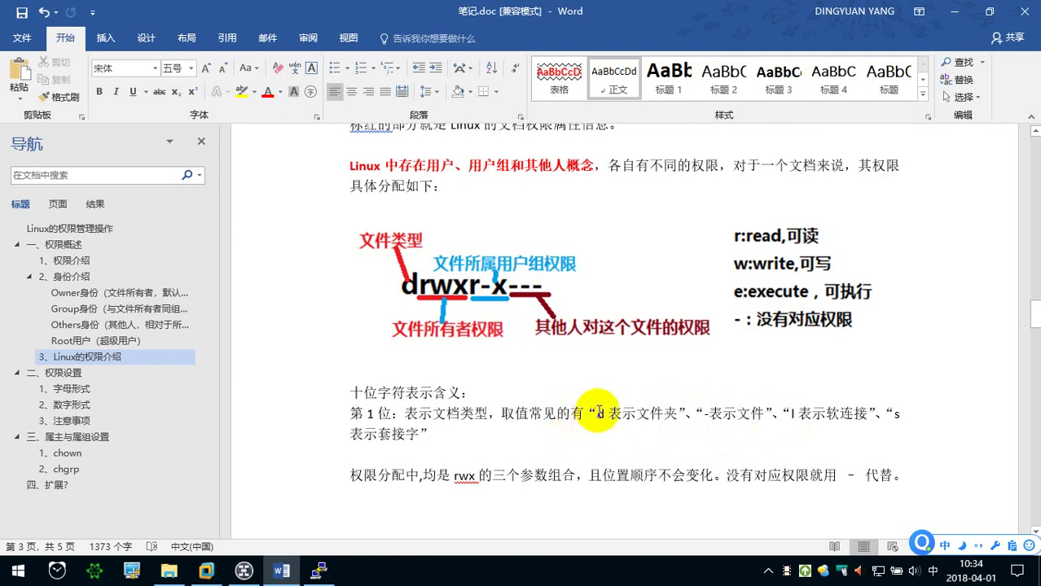
- Make the quoted file-type examples bold and dark red
drag(585, 414, 876, 416)
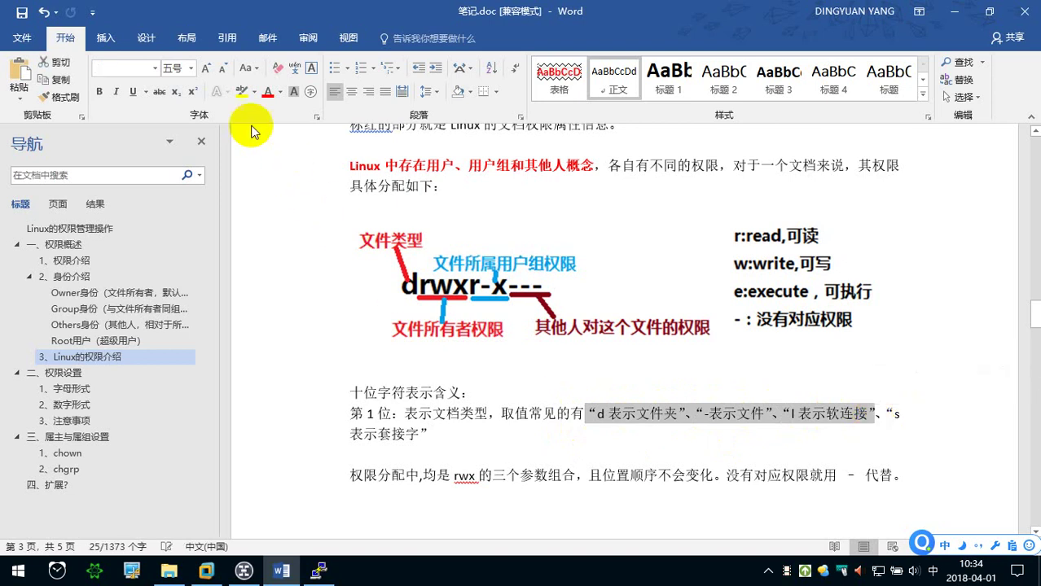
click(102, 93)
click(267, 92)
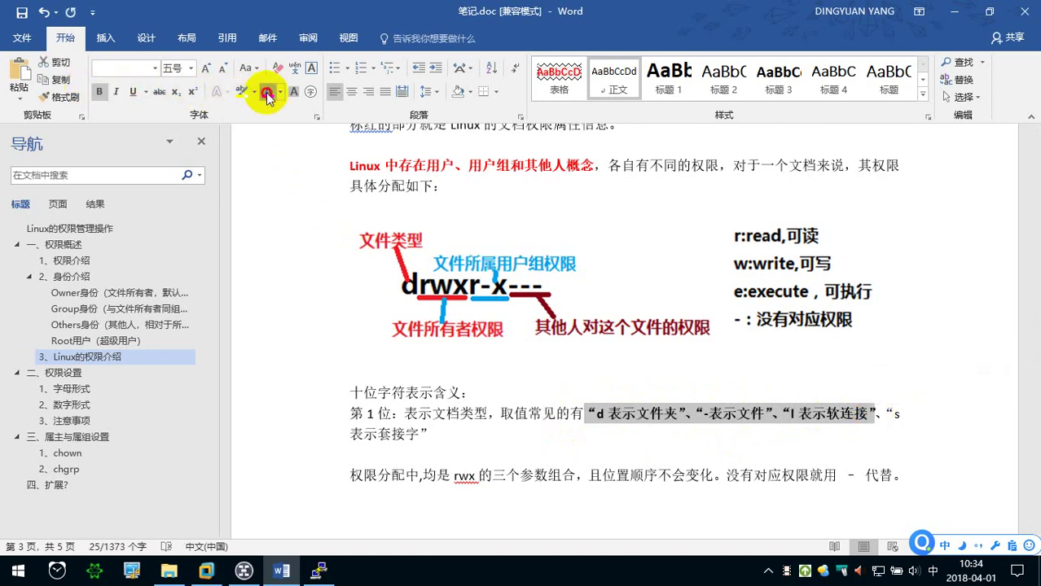
- Append 等等； after 表示套接字” and start a new line beginning 第
click(460, 437)
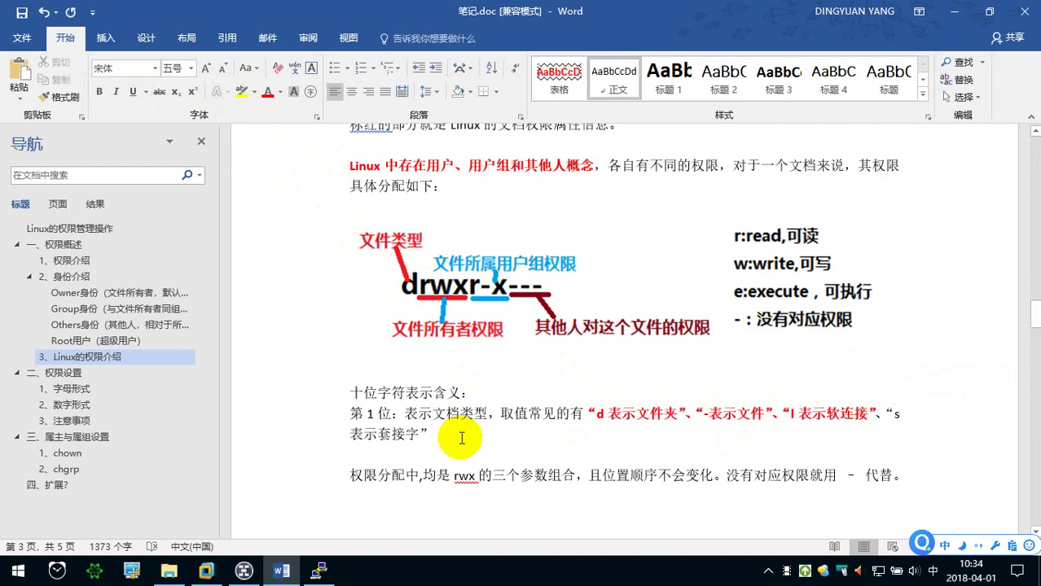
text(等等；)
key(Return)
text(第=)
key(BackSpace)
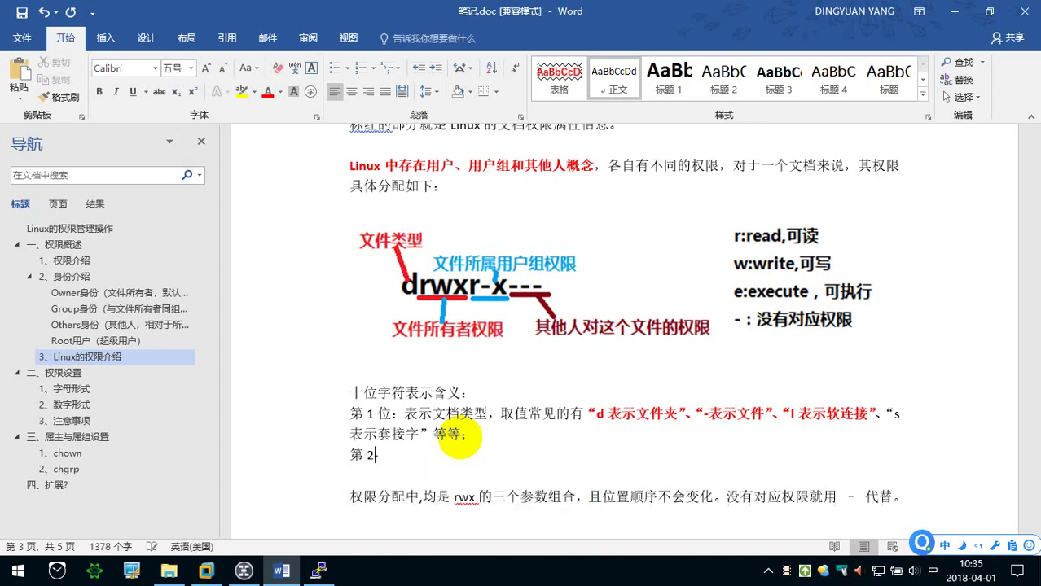
- Write 第2-4位 表示文档所有者的权限, with 第2位 read permission taking r or -
text(4位)
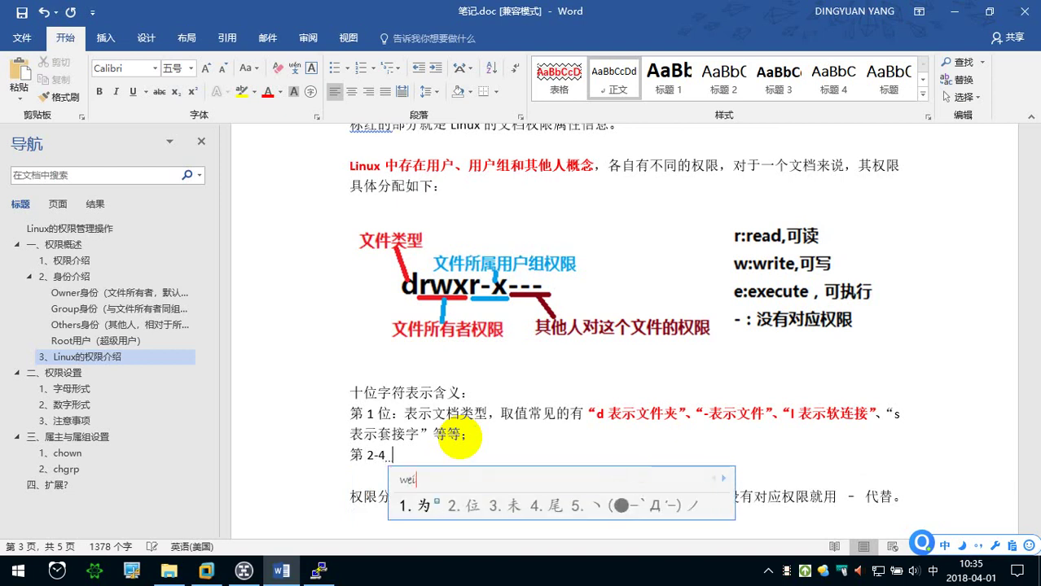
text(：)
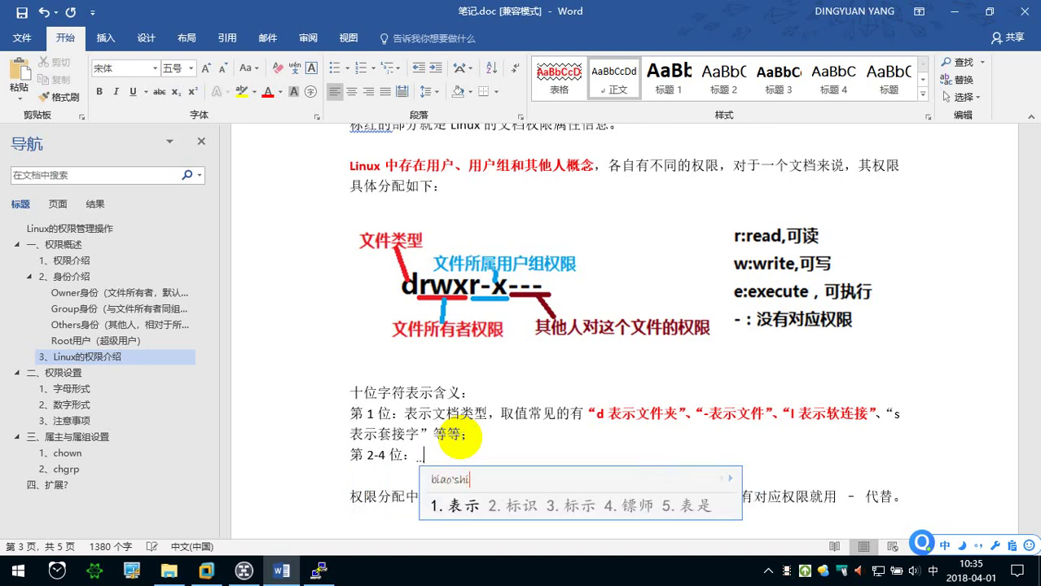
text(表示文档)
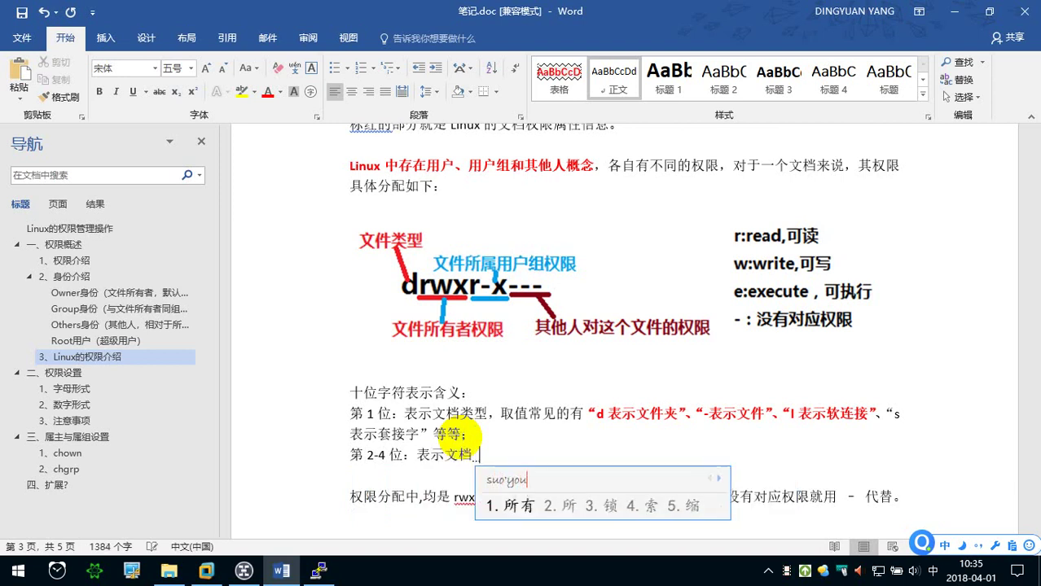
text(所有者的)
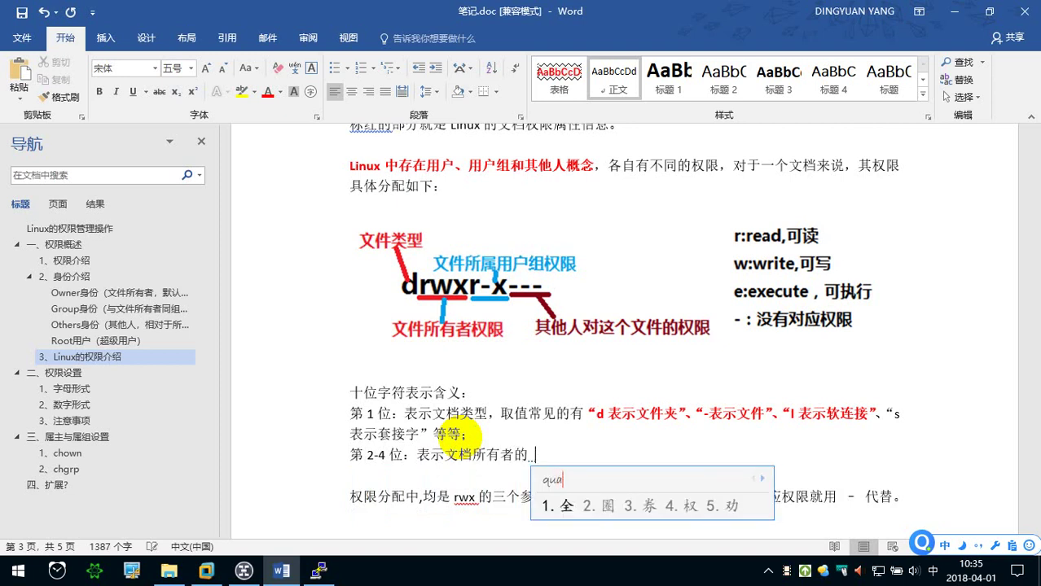
text(权限，)
text(情况，)
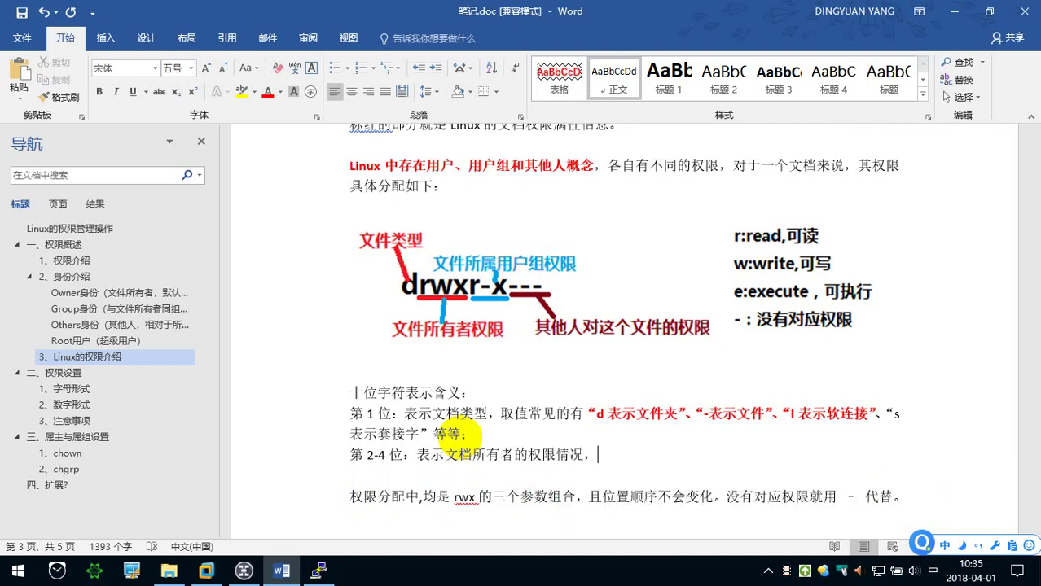
text(第2.wei)
key(space)
text(biaoshi)
key(space)
text(du)
key(space)
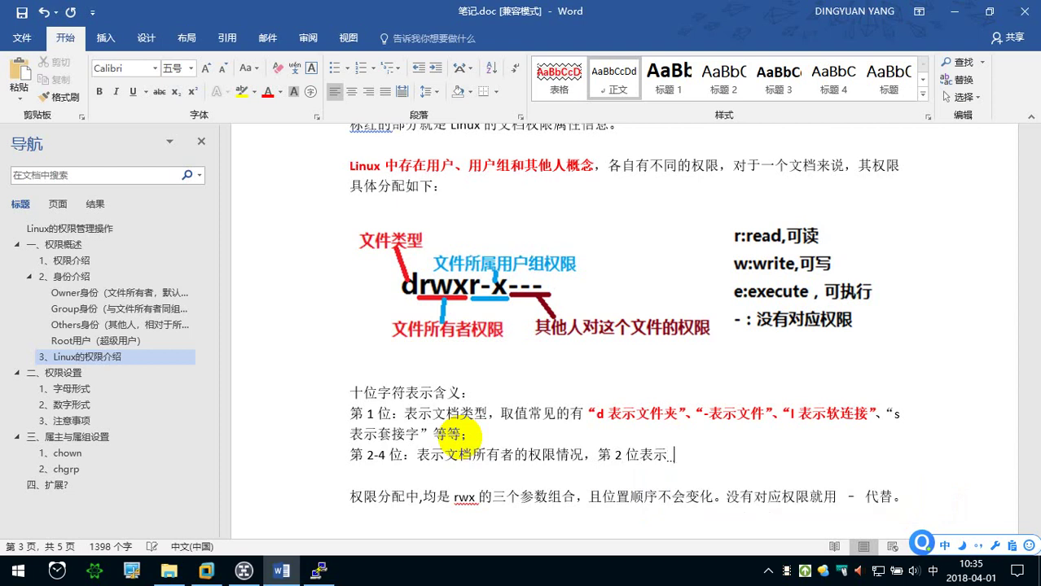
text(quanxian)
key(space)
text(de)
key(space)
text(qingkuang)
key(space)
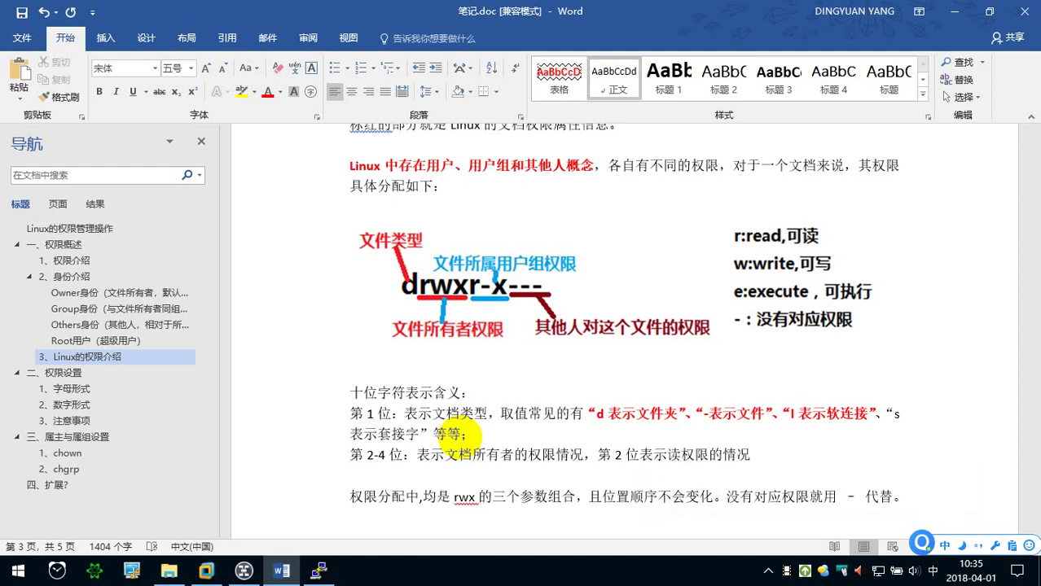
text(quzhi)
key(space)
text(you)
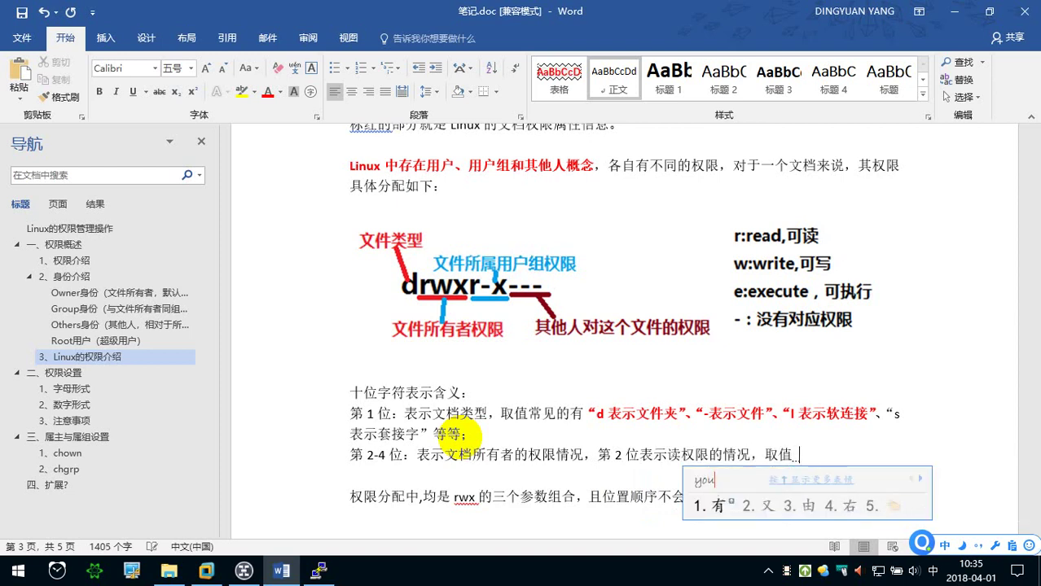
key(space)
key(shift)
text(r、)
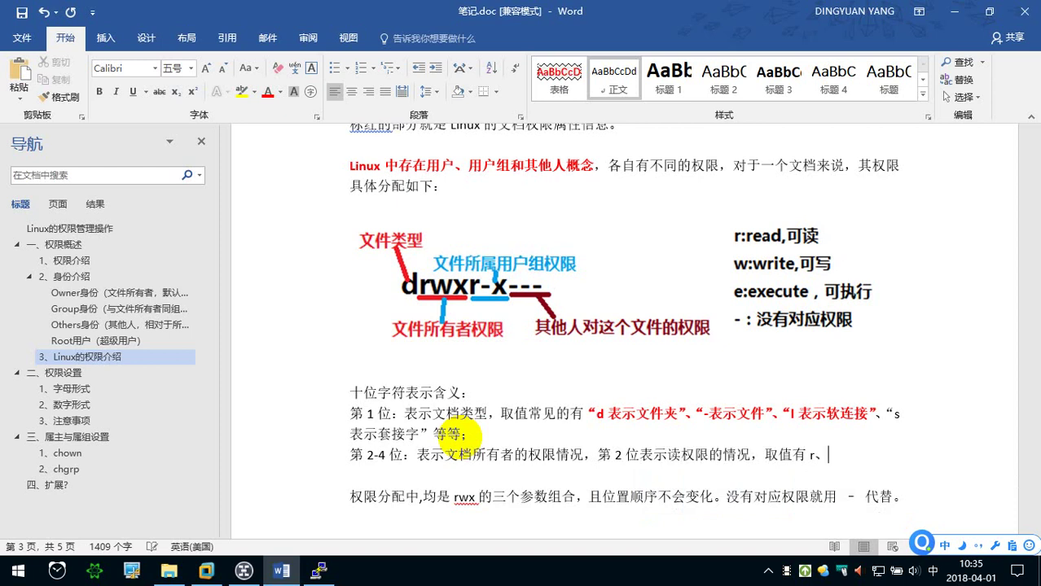
key(shift)
text(-)
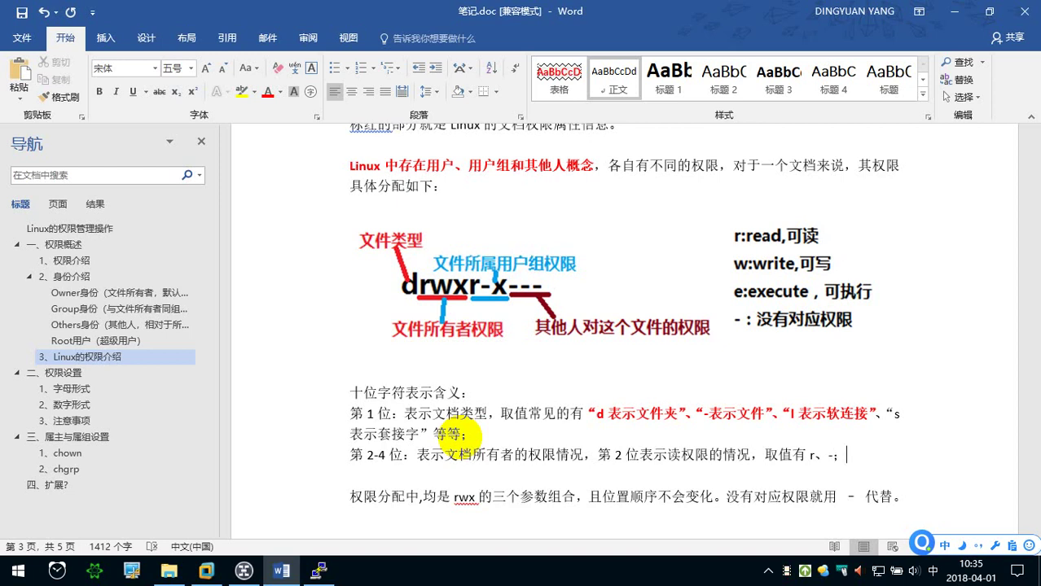
- Explain 第3位 write permission: w 表示可写, - 表示不可写
text(di')
text(s)
key(BackSpace)
key(space)
text(3wei)
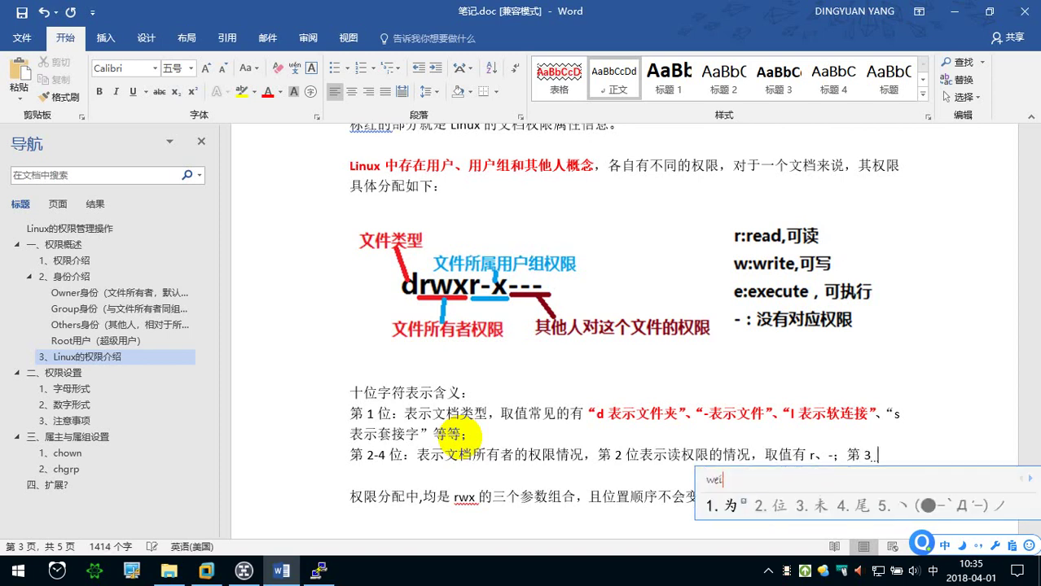
text(2biaoshi)
key(space)
text(xie)
key(space)
text(quanxian)
key(space)
text(de)
key(space)
text(qingkuang)
key(space)
text(,w)
key(shift)
text(biaoshi)
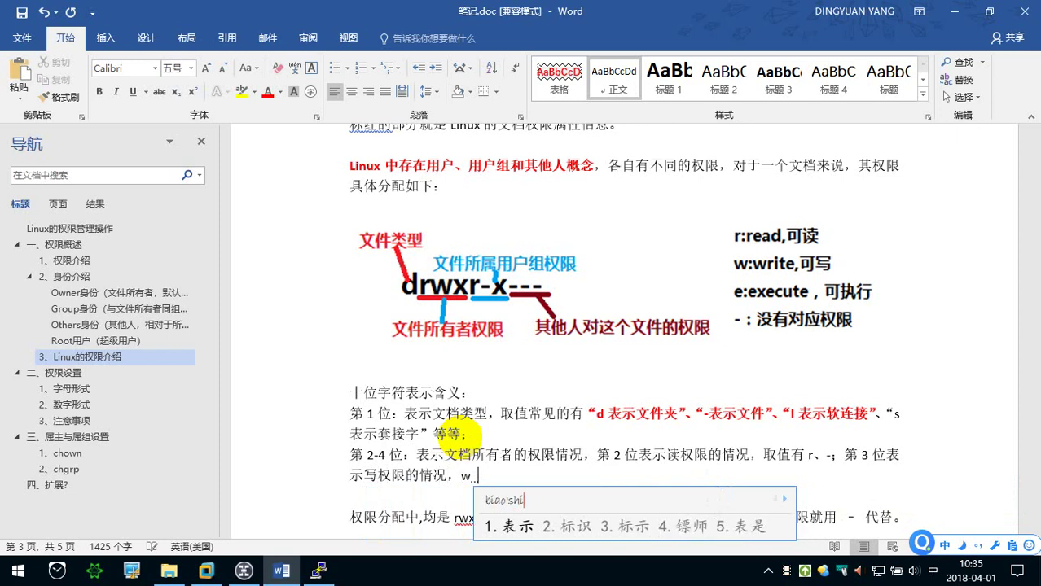
key(space)
text(kexie)
key(space)
text(,biaoshi)
key(space)
text(bukexie)
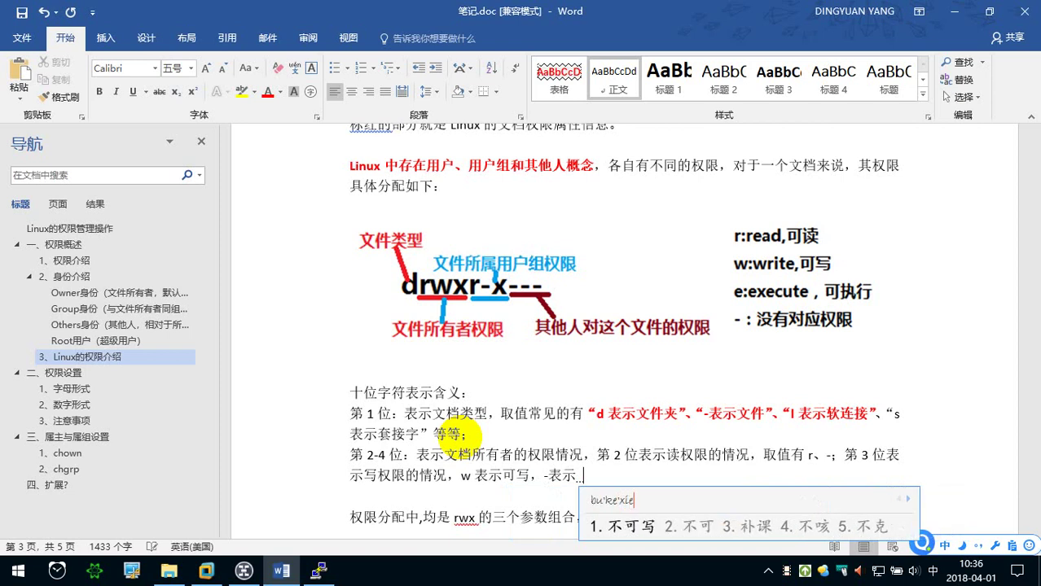
key(space)
- Explain 第4位 execute permission taking x or -, then end the line
text(di)
key(space)
text(4.wei)
key(space)
text(biao'shi)
key(space)
text(zhixing)
key(space)
text(quanxian)
key(space)
text(de qingkuang)
key(space)
text(quzhi)
key(space)
text(you)
key(space)
key(shift)
text(x)
key(Caps_Lock)
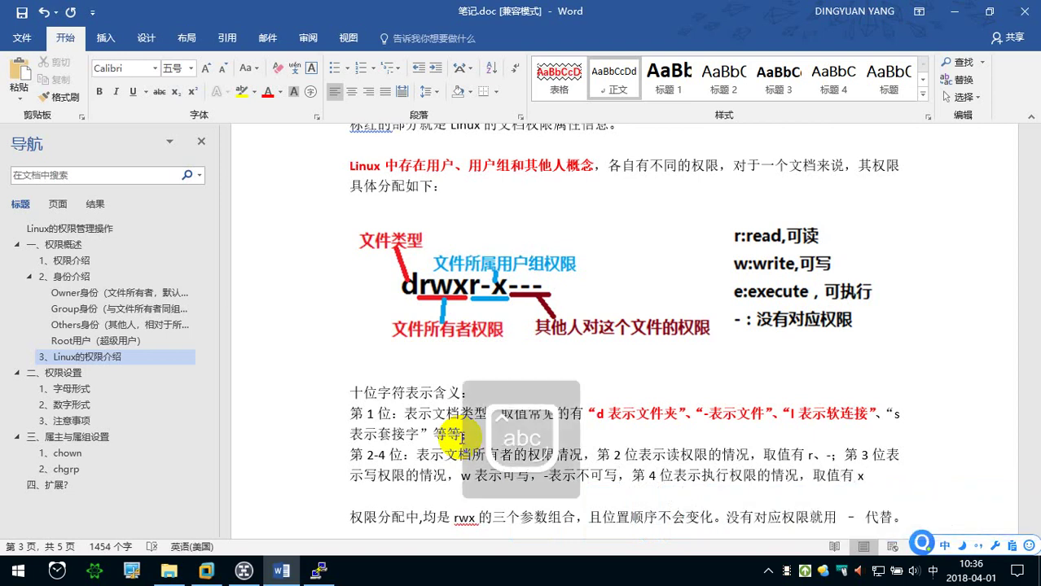
text(-)
text(。)
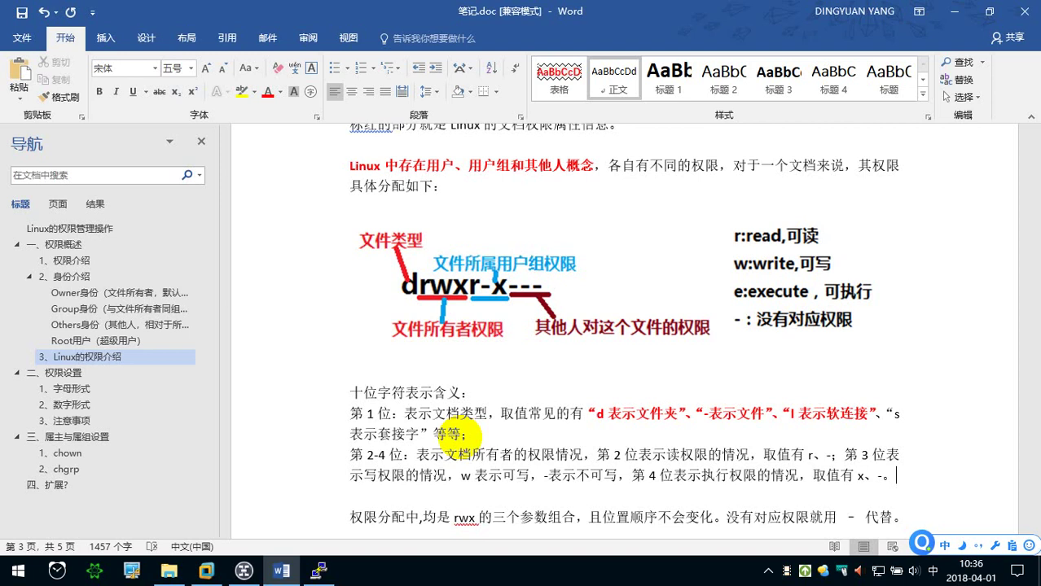
key(Return)
scroll(468, 437, down, 3)
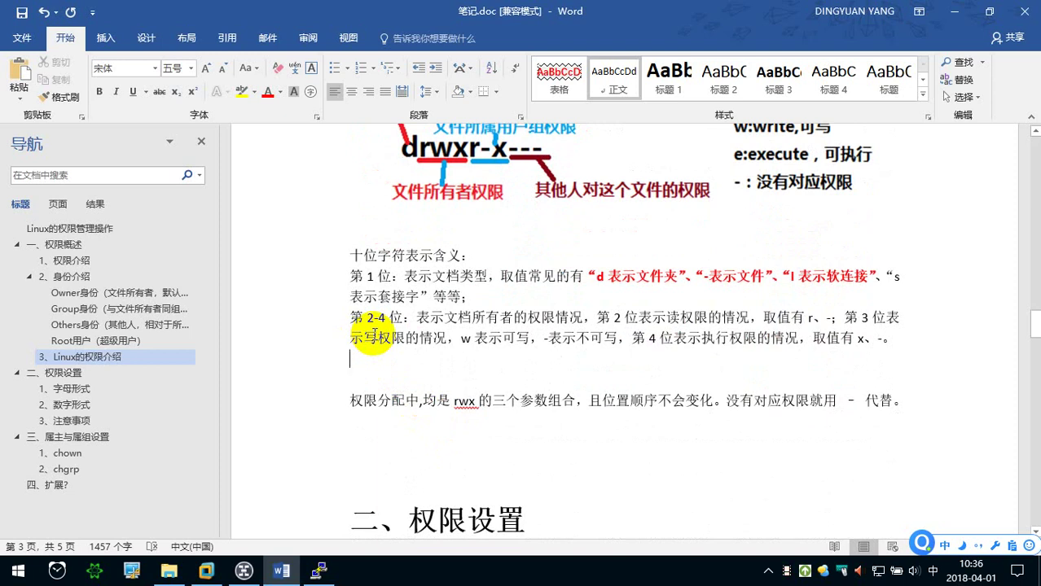
- Type 第5-7位表示与所有者同在一个组的用户的权限情况 on the new line
text(第)
text(-7)
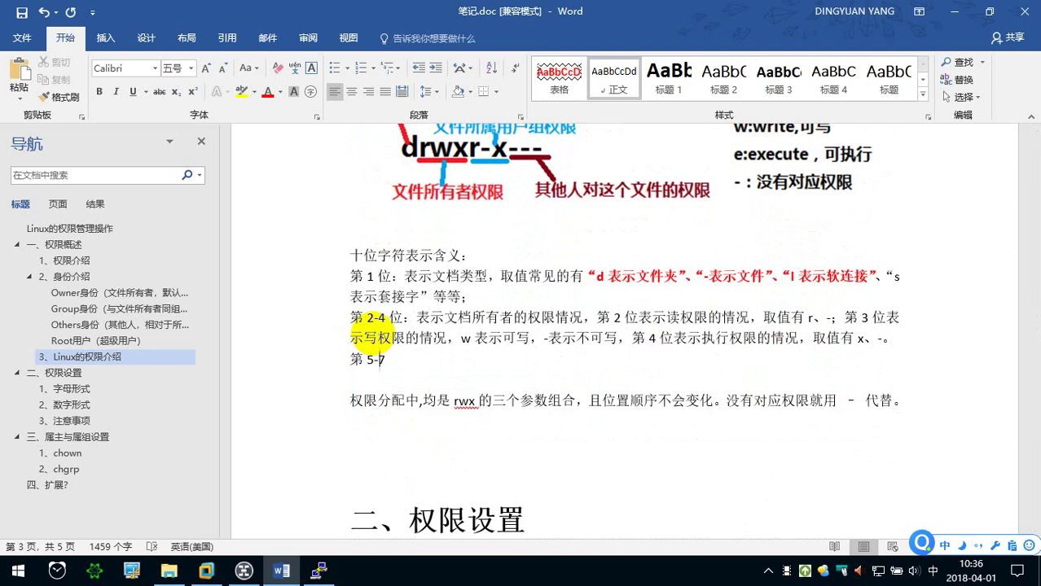
text(位)
text(的)
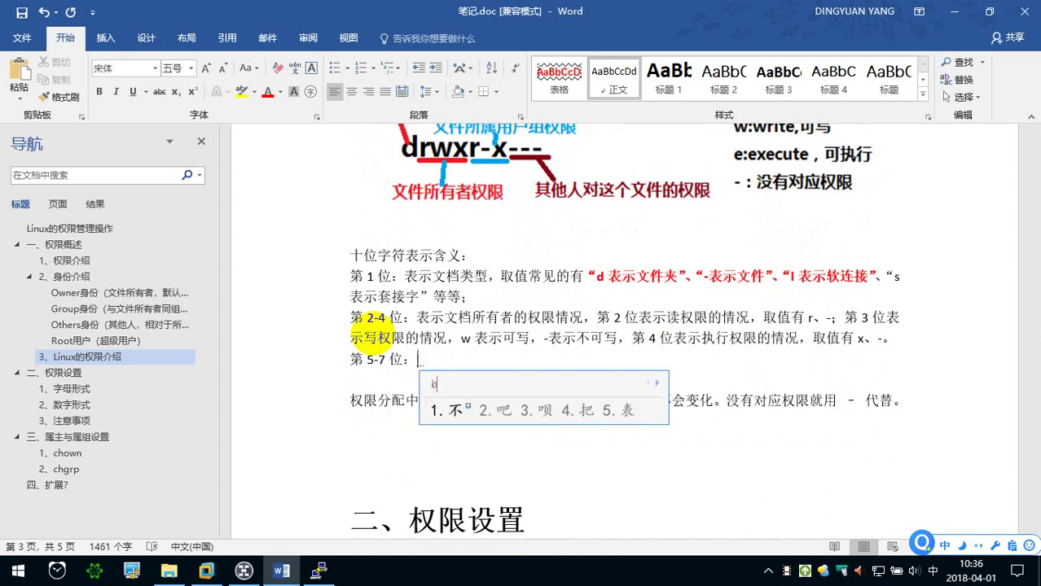
text(表示与，)
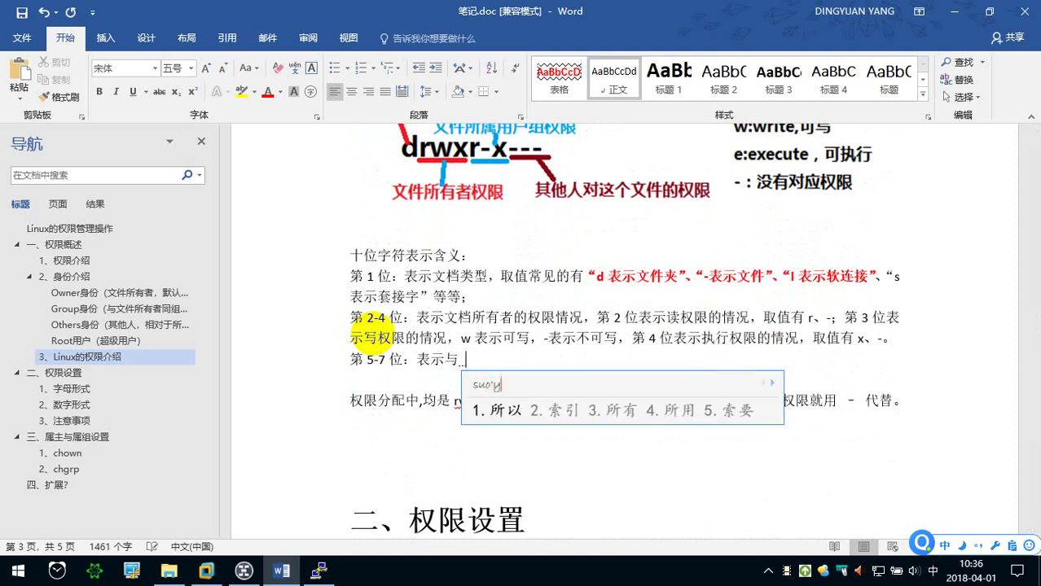
text(所有者)
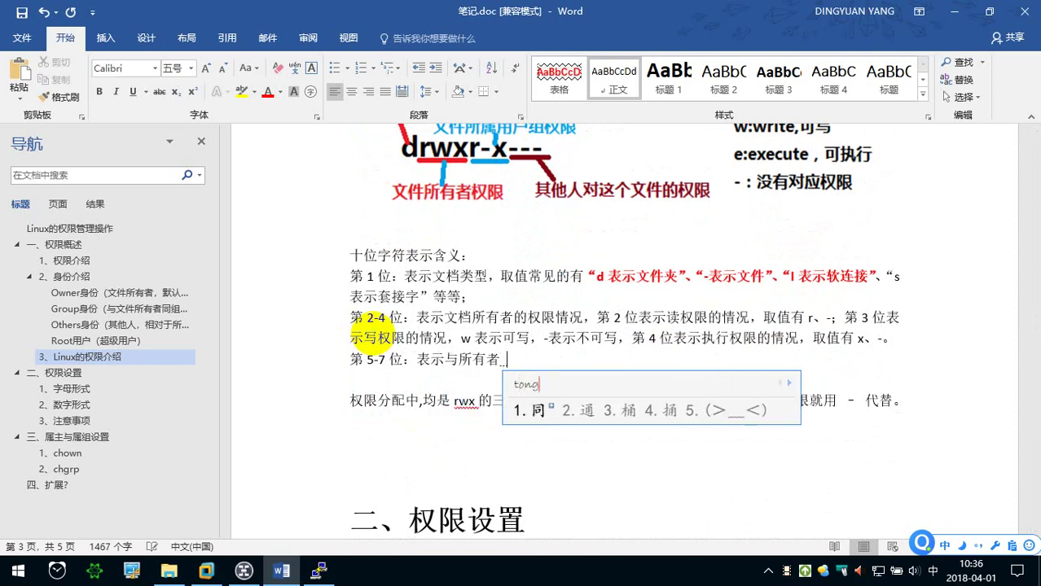
text(同在一个)
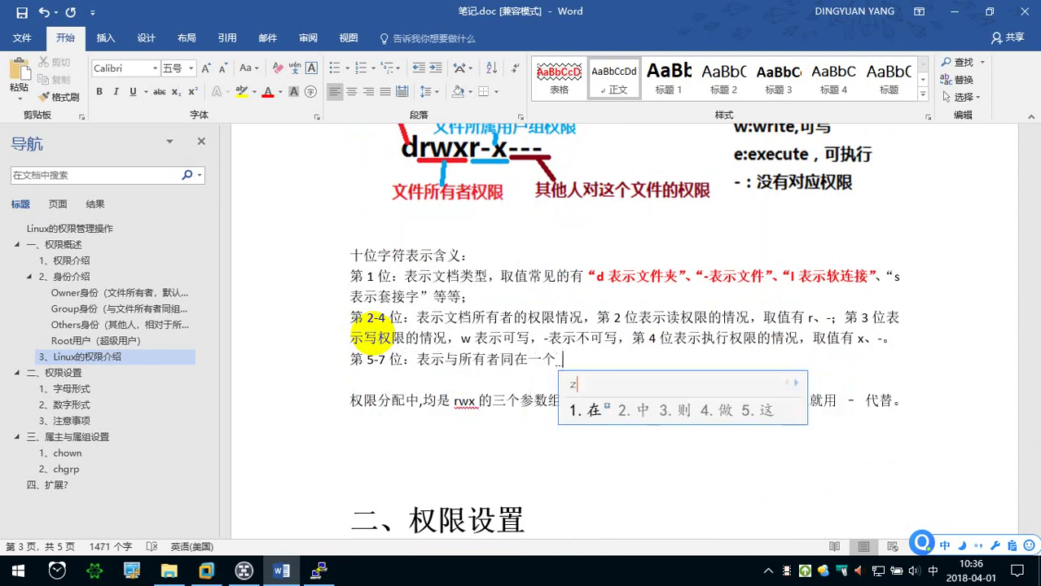
text(组的)
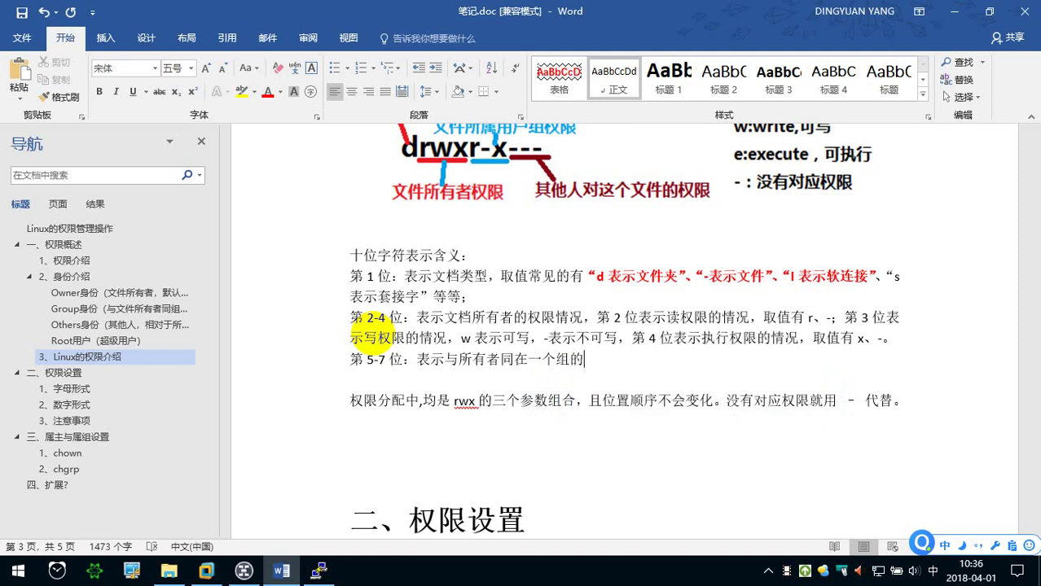
text(用户de的权限qin)
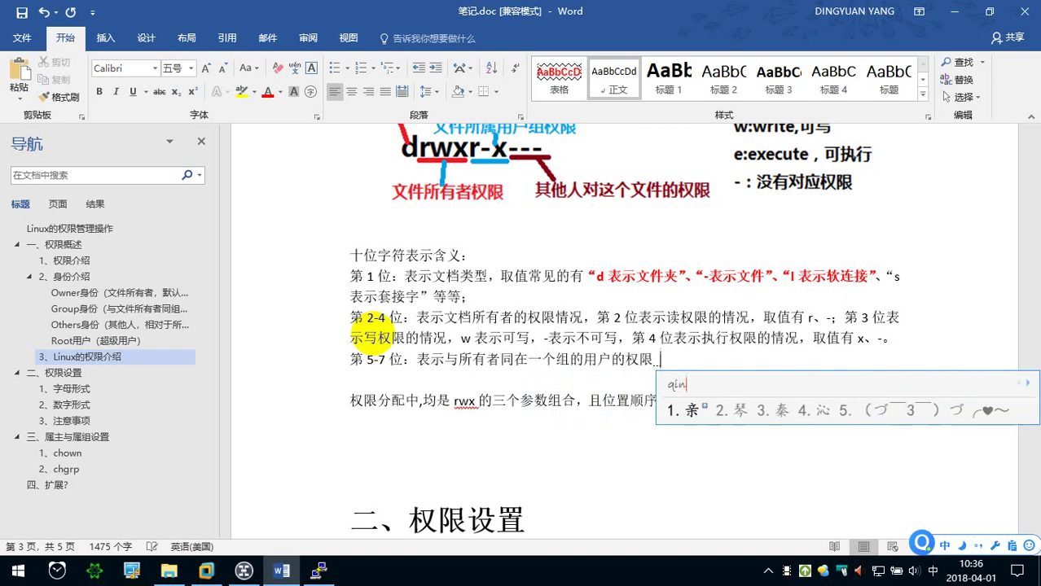
text(情况，)
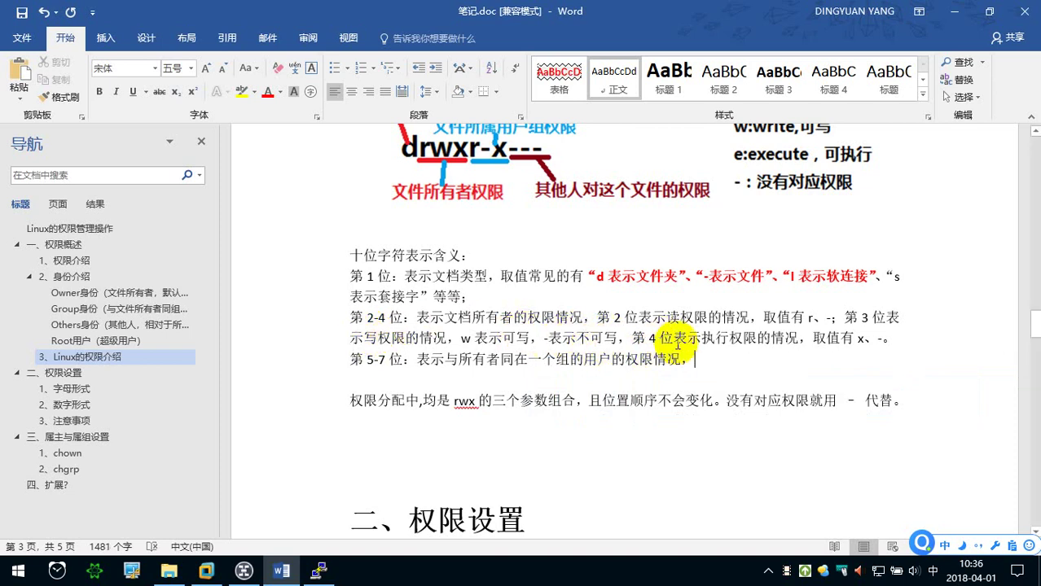
- Copy the position-2 read/write/execute explanation onto the 5-7 line, renumbered as positions 5, 6 and 7
drag(599, 318, 884, 338)
key(ctrl+c)
click(725, 358)
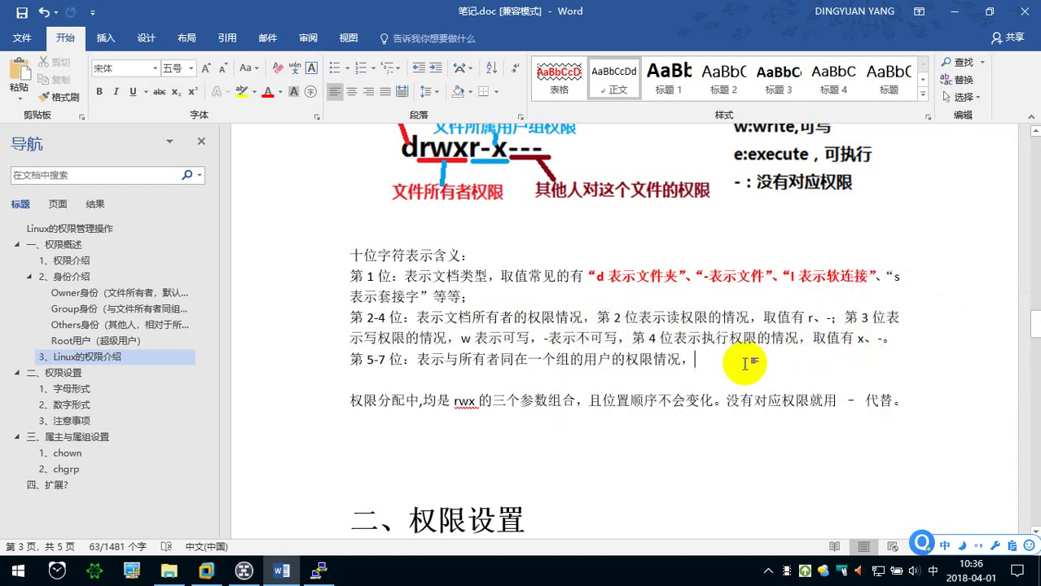
key(ctrl+v)
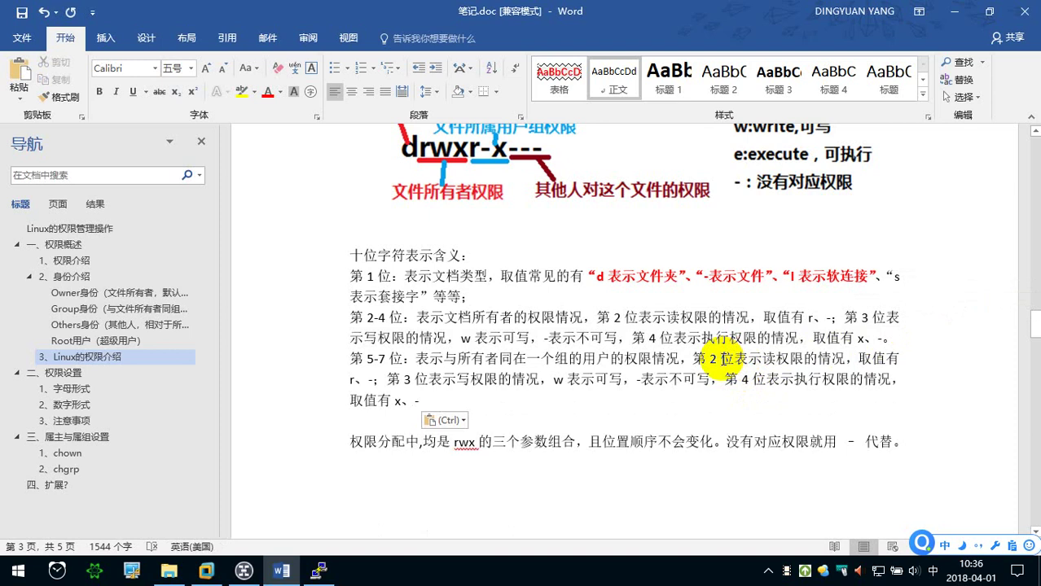
click(721, 358)
key(BackSpace)
text(5)
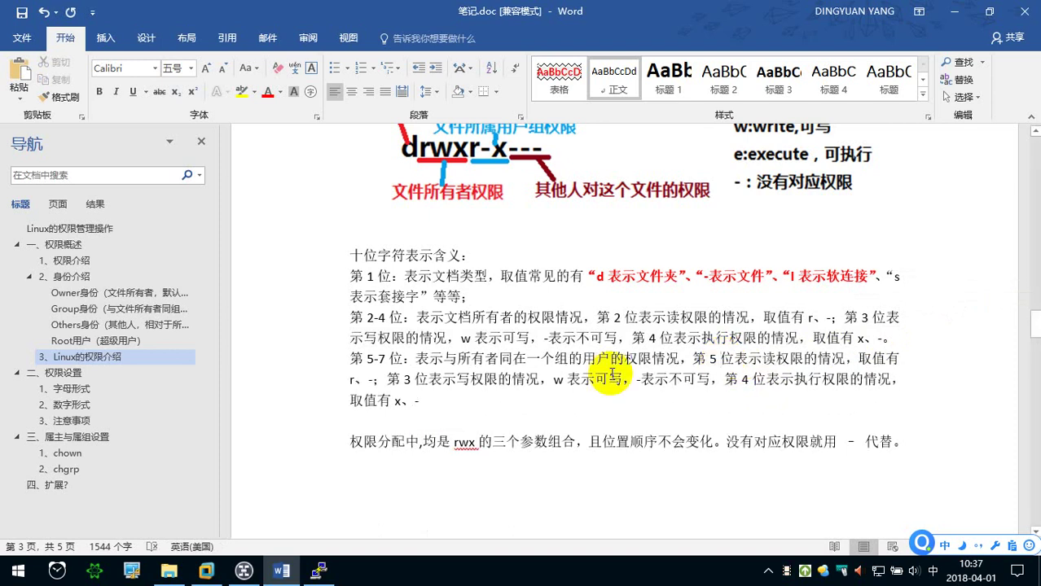
click(410, 377)
key(BackSpace)
text(6)
click(753, 379)
key(BackSpace)
text(7)
- End the 5-7 line with 。 and add 第8-10位：表示除了上面的前2部分的用户之外的其他用户的权限情况
click(466, 409)
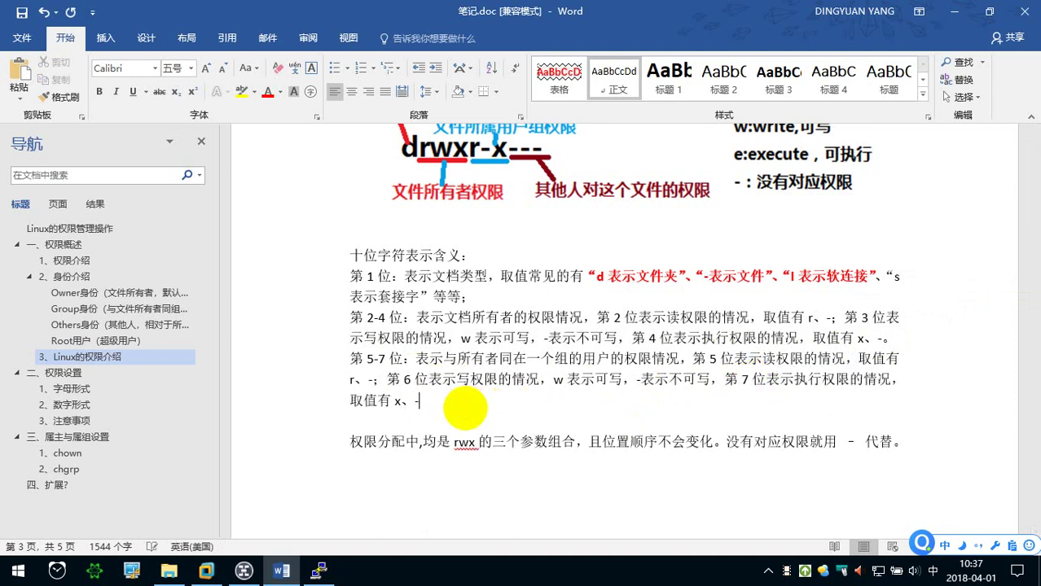
key(shift)
text(。)
key(Return)
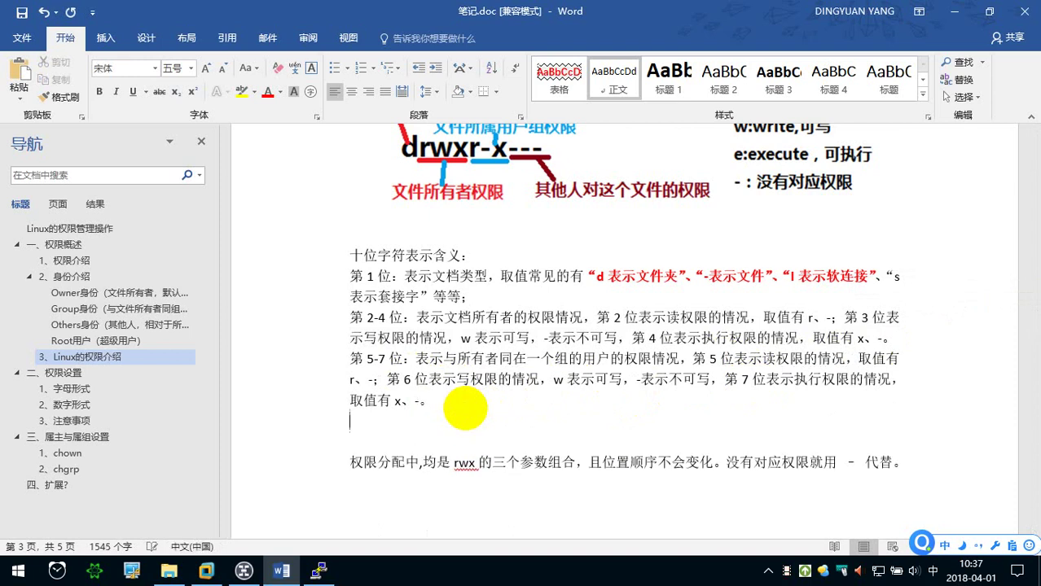
text(第8-10)
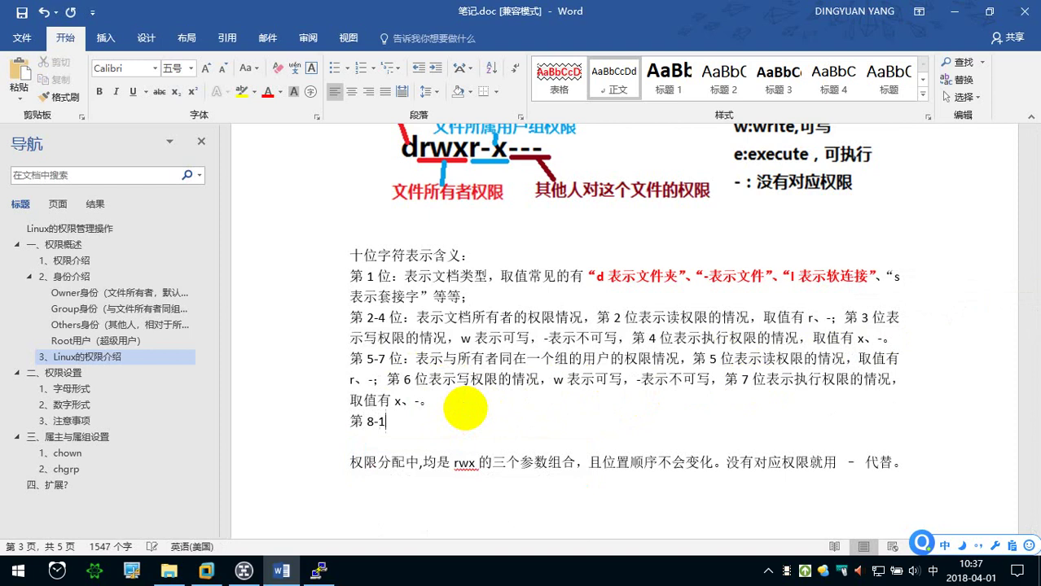
text(位)
text(：表示)
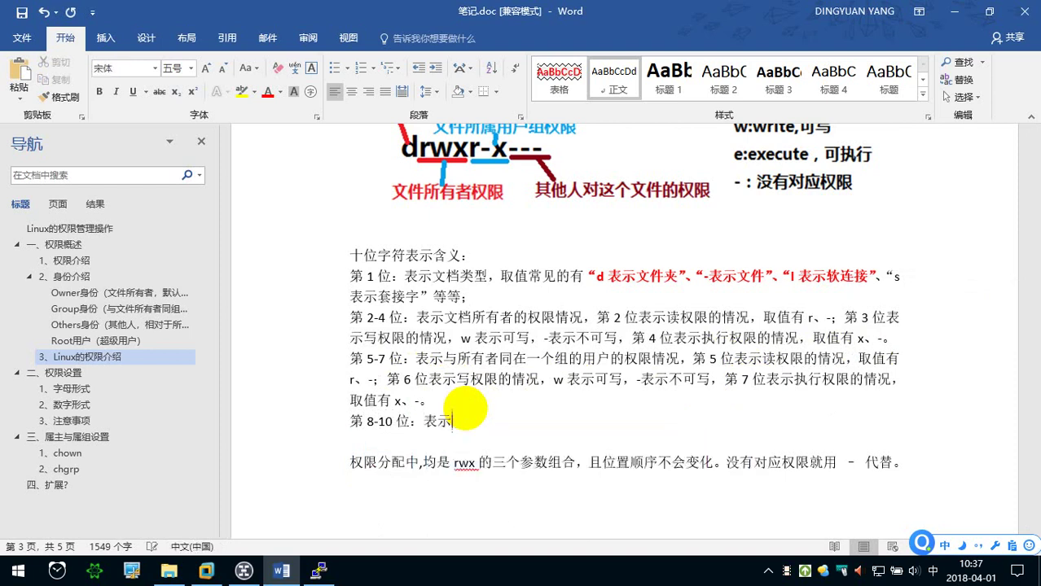
text(除了)
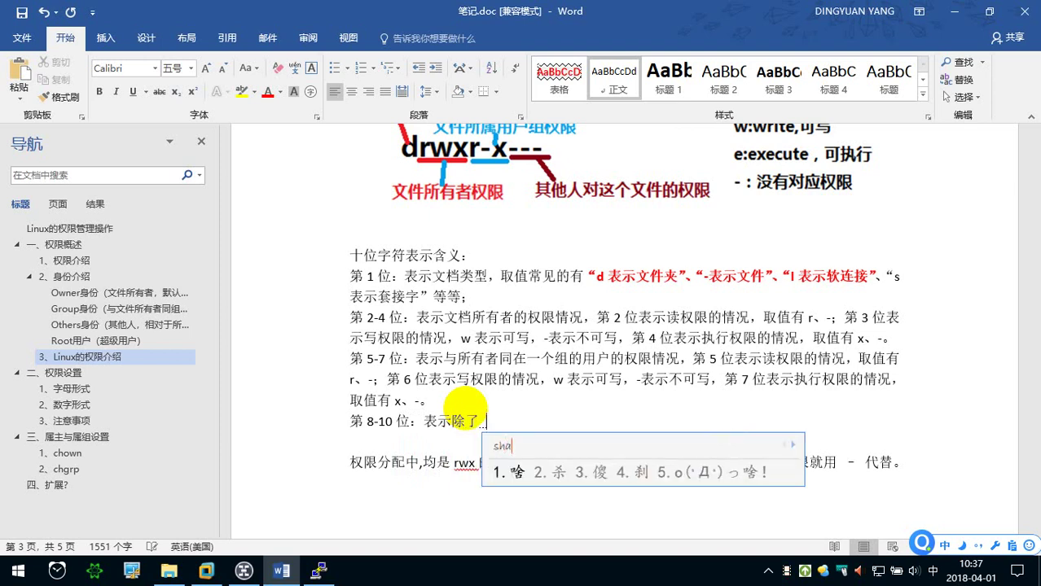
text(上面的前2部分的权限)
key(BackSpace)
key(BackSpace)
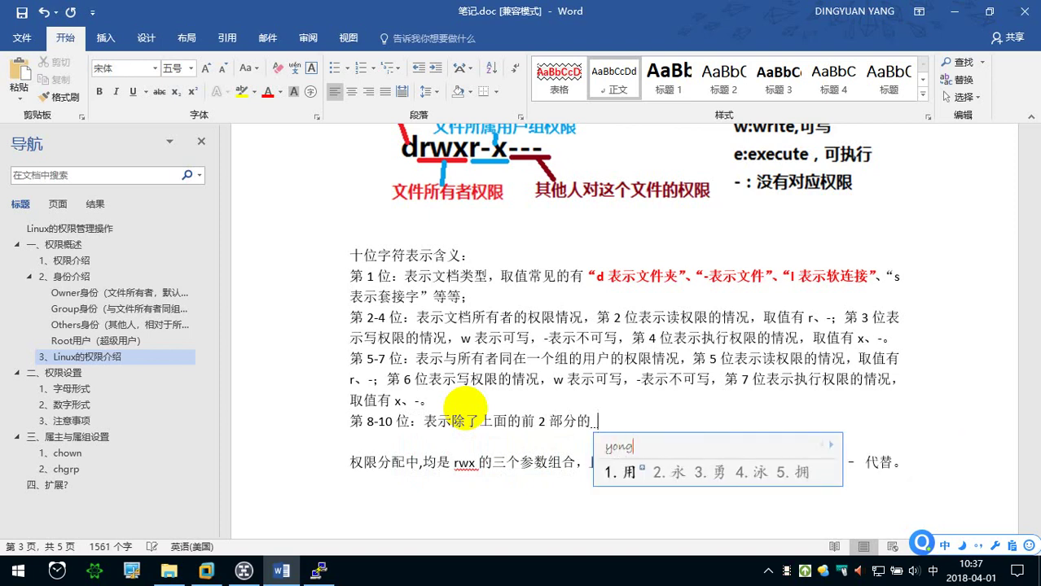
text(用户之外的其他用户的权限情况，)
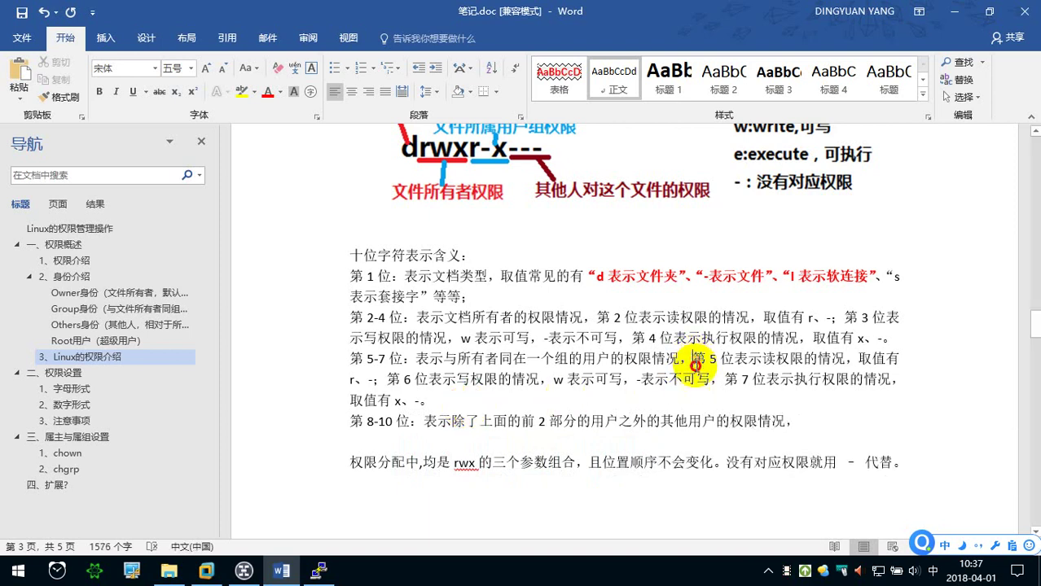
- Select the 第5位 read/write/execute breakdown through the end of its line
drag(693, 358, 691, 380)
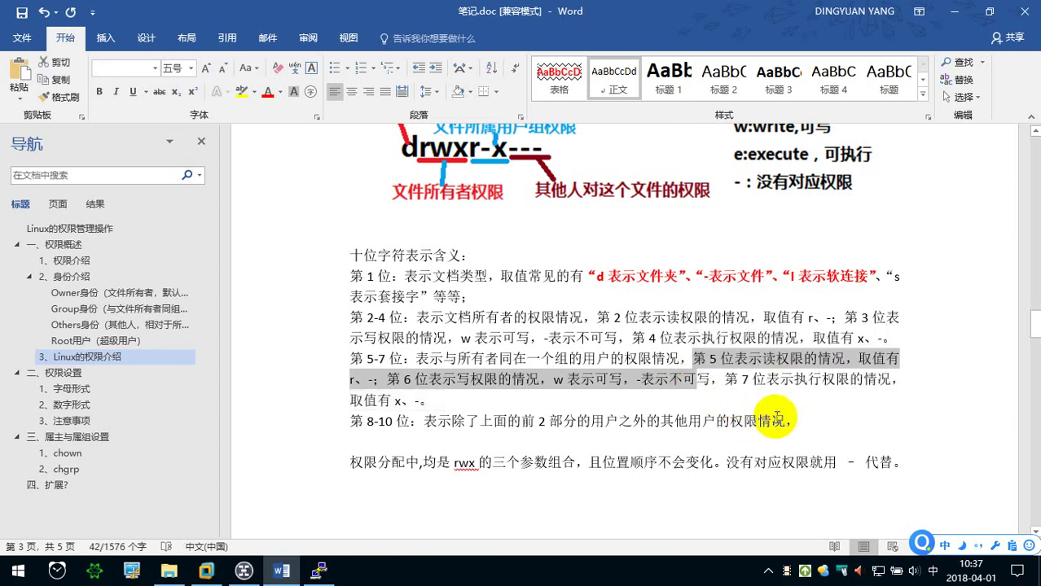
click(692, 381)
drag(693, 358, 713, 400)
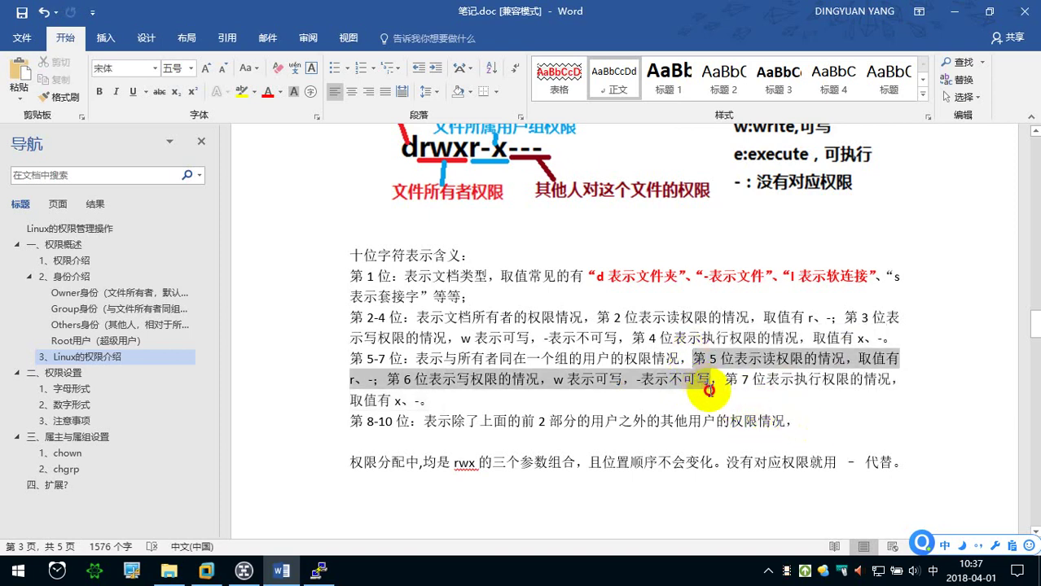
- Paste the 5-7 breakdown after 其他用户的权限情况， and change its 5, 6, 7 to 8, 9, 10
key(ctrl+c)
click(800, 421)
key(ctrl+v)
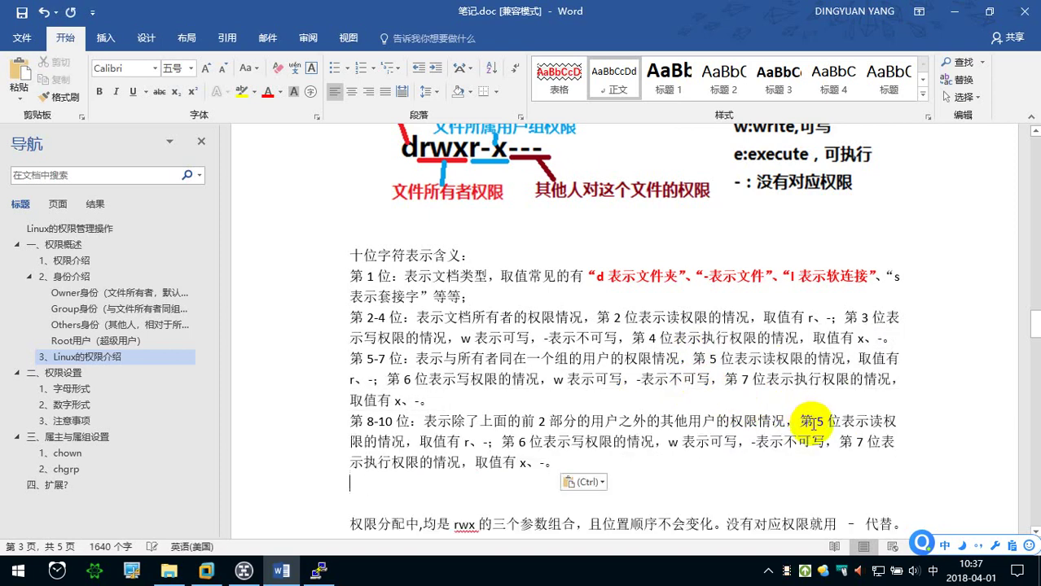
key(BackSpace)
text(8)
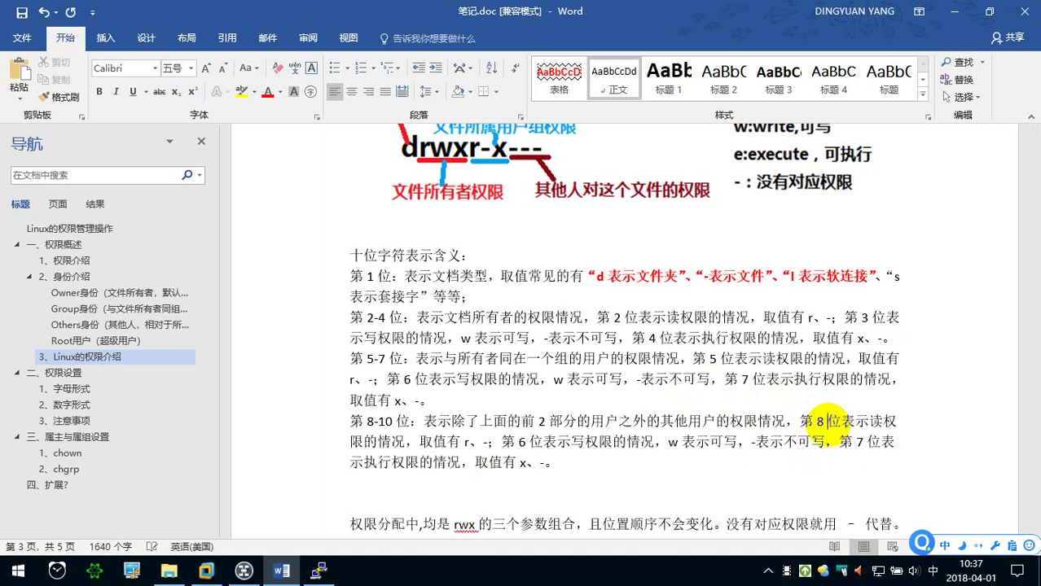
click(526, 442)
key(BackSpace)
text(9)
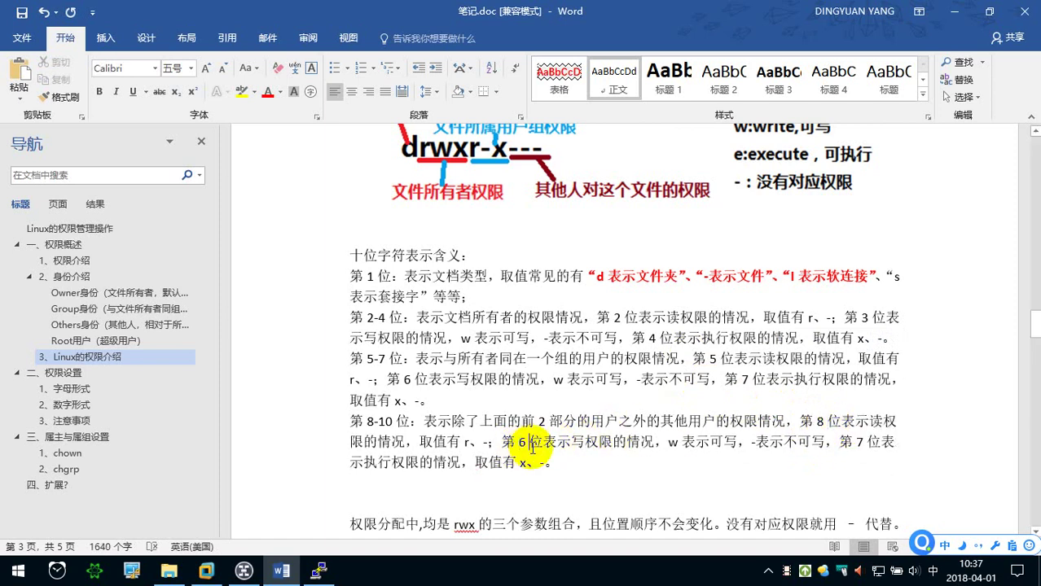
click(868, 445)
key(BackSpace)
text(10)
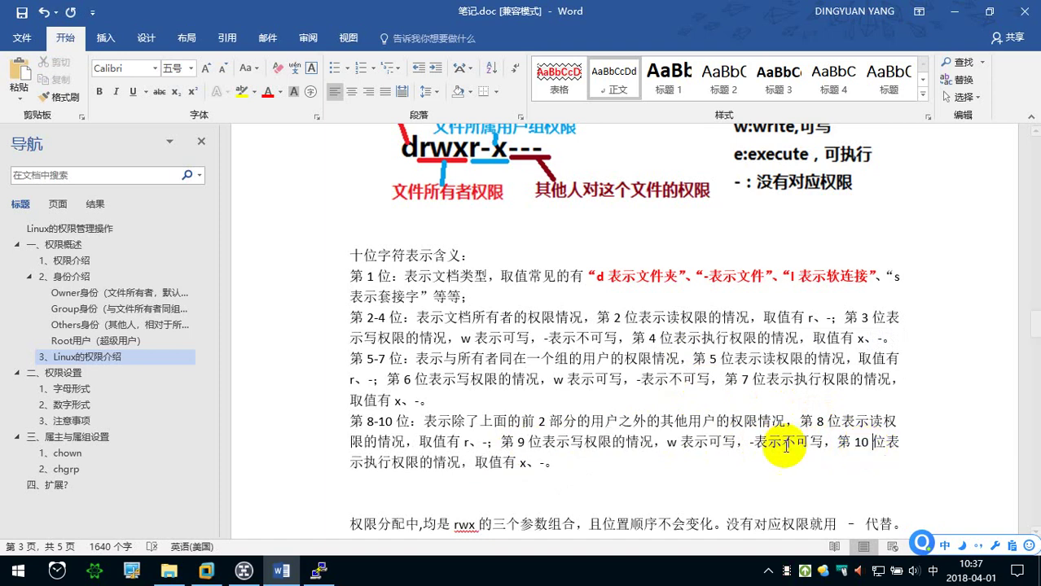
drag(595, 461, 281, 265)
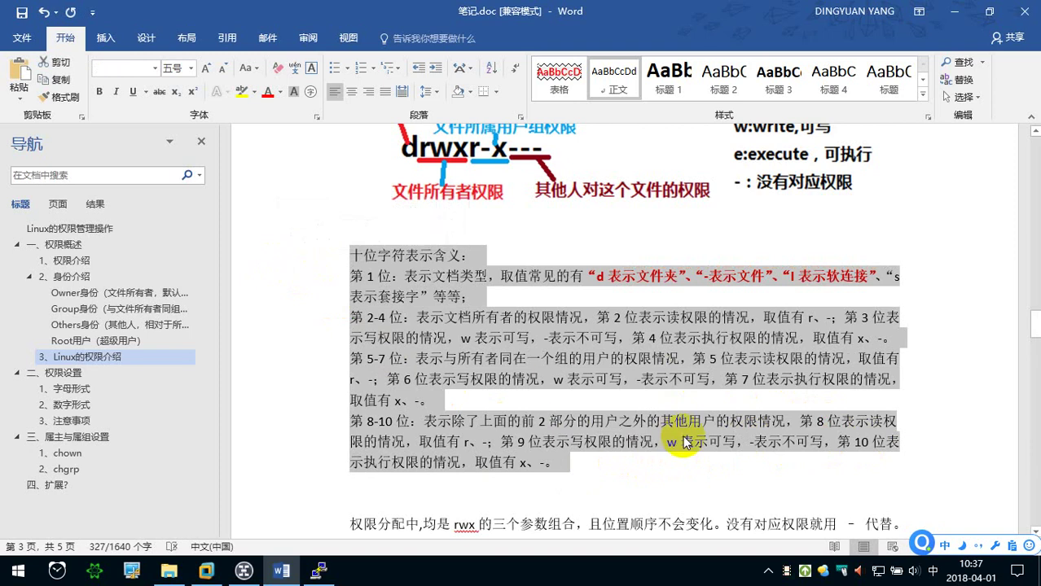
- Apply the 表格 dashed-box style (Alt+1) to the explanation and set the boxed text to black
key(alt+1)
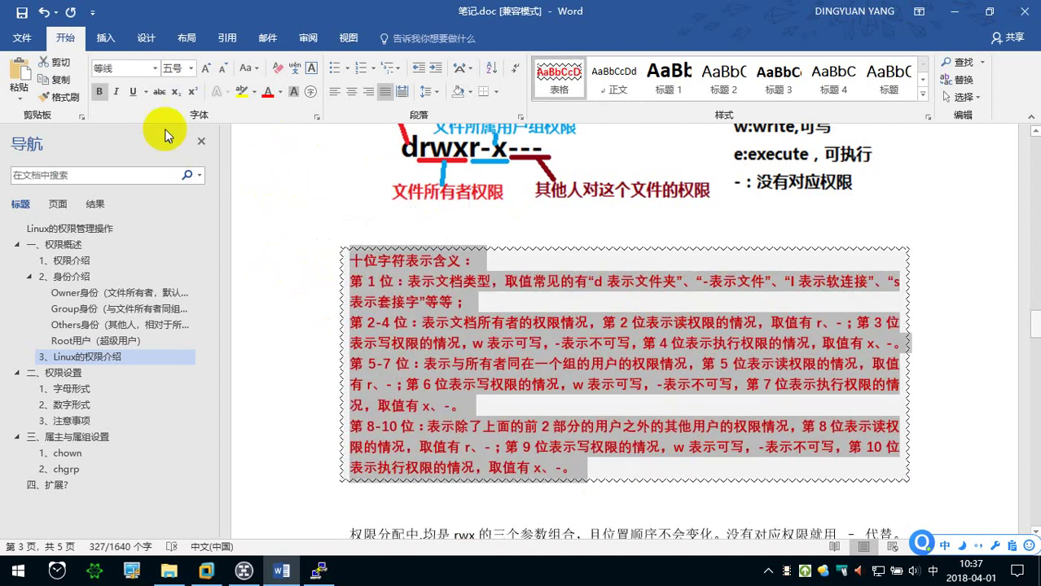
click(564, 364)
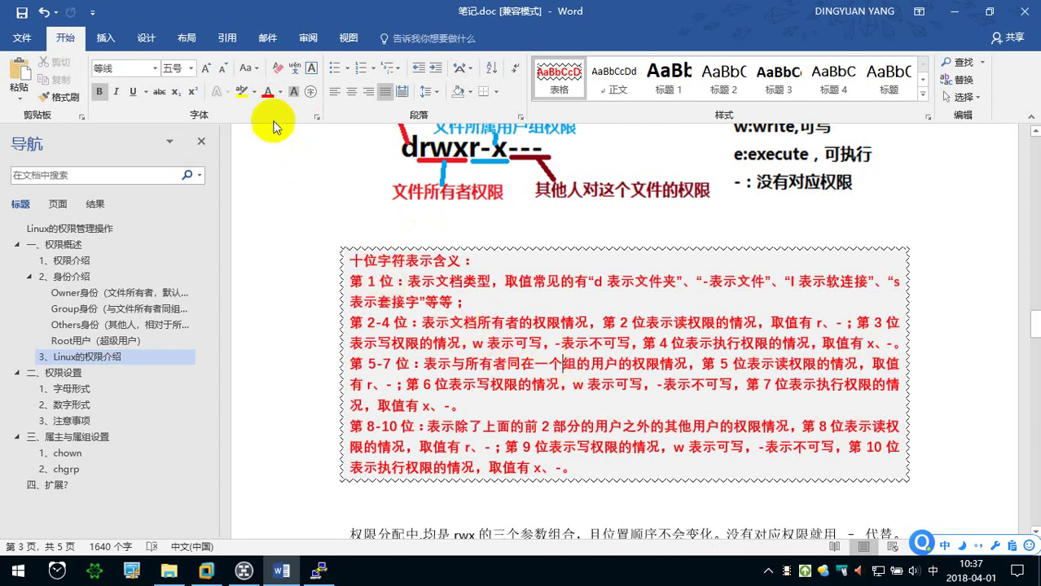
drag(585, 469, 326, 262)
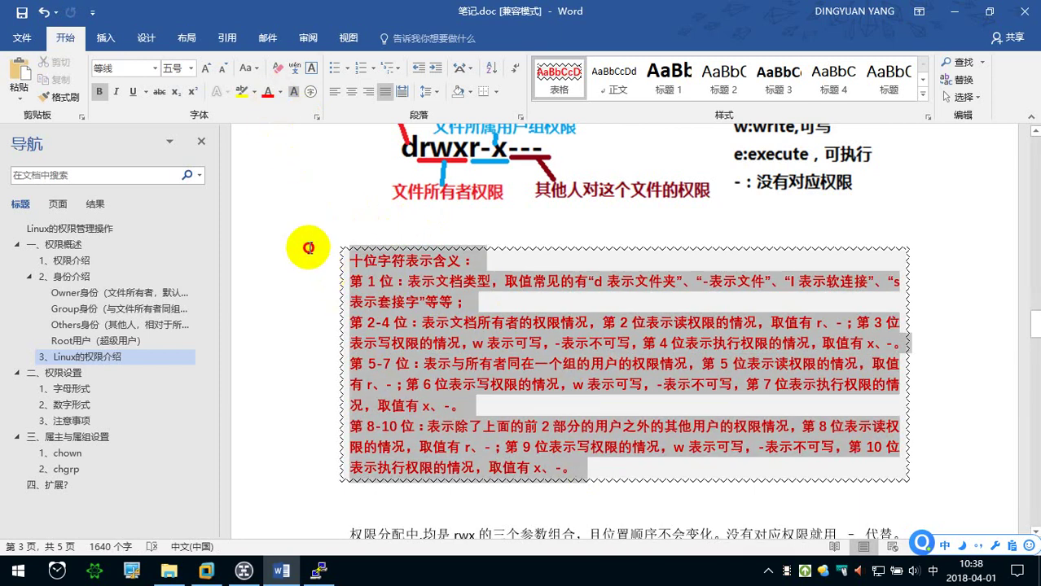
click(279, 92)
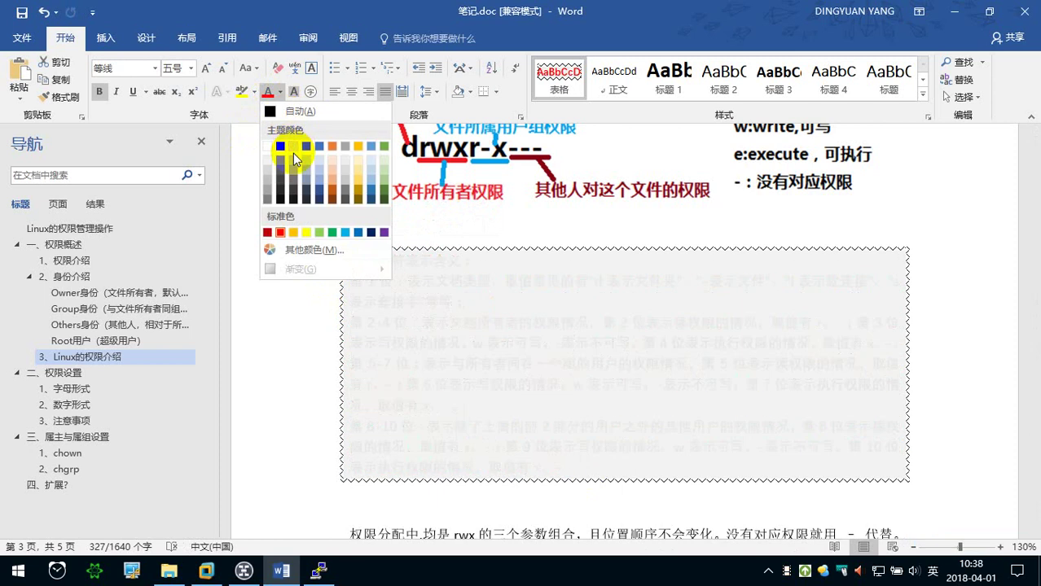
click(280, 148)
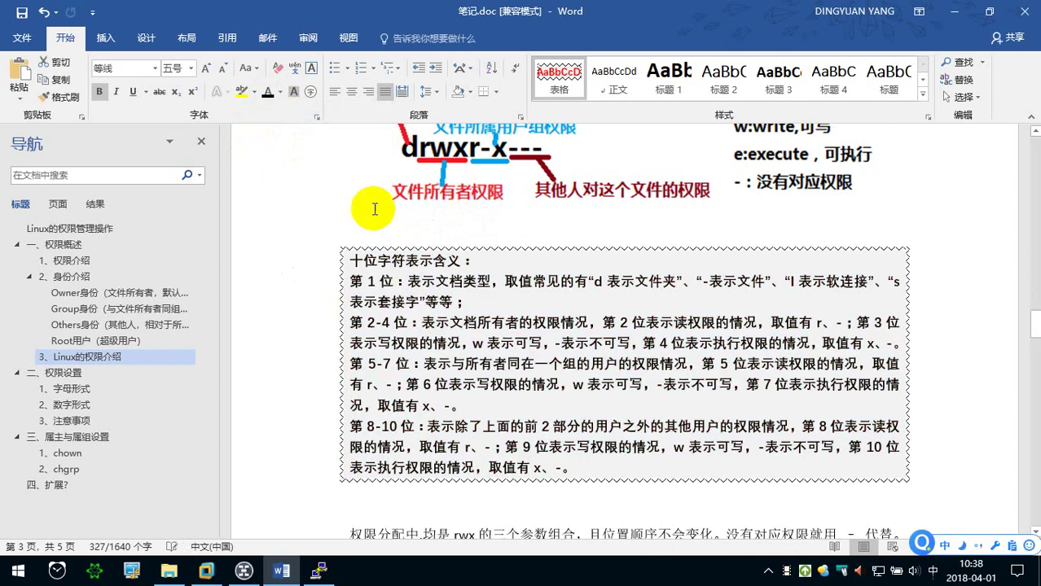
click(461, 295)
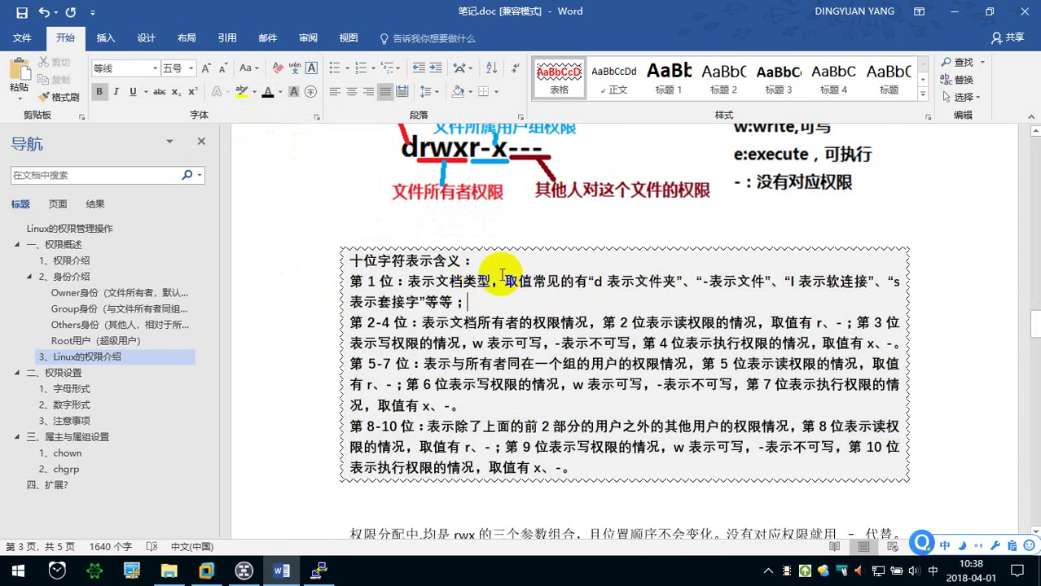
- Colour red the lead-in phrases of the 第 1 位, 第 2-4 位, 第 5-7 位 and 第 8-10 位 lines
drag(491, 281, 334, 253)
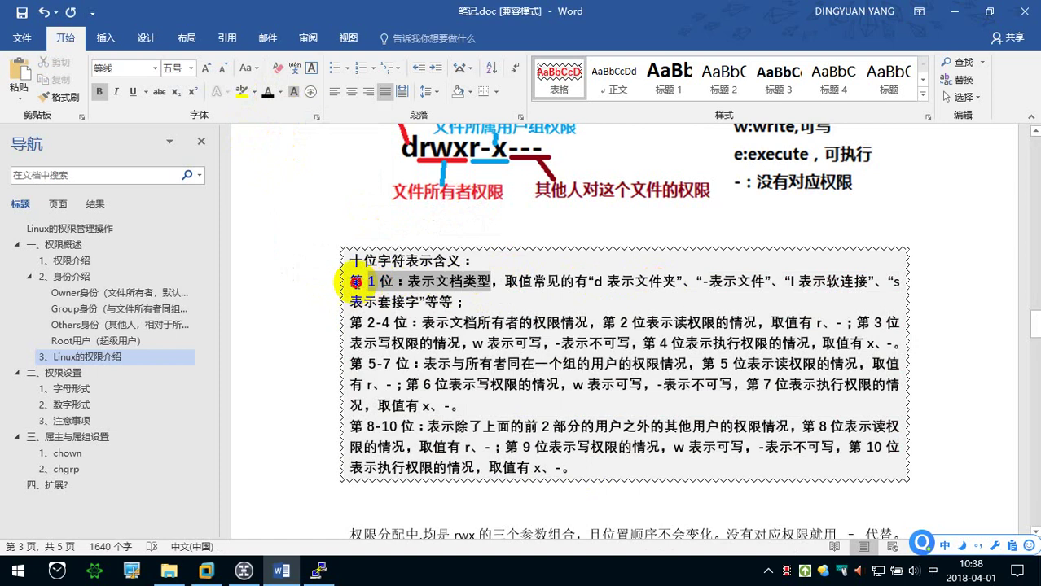
click(280, 92)
click(284, 233)
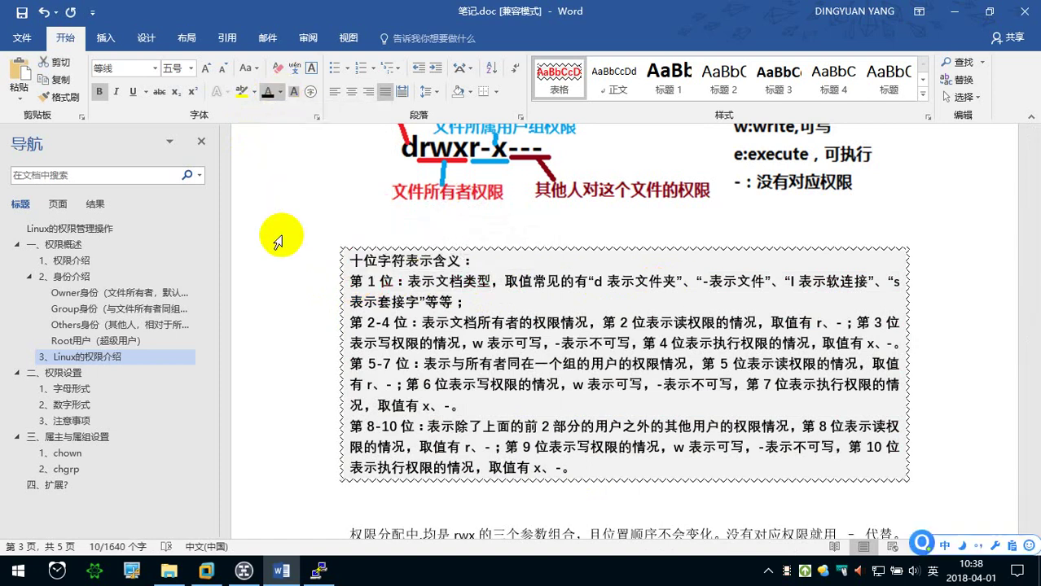
click(442, 342)
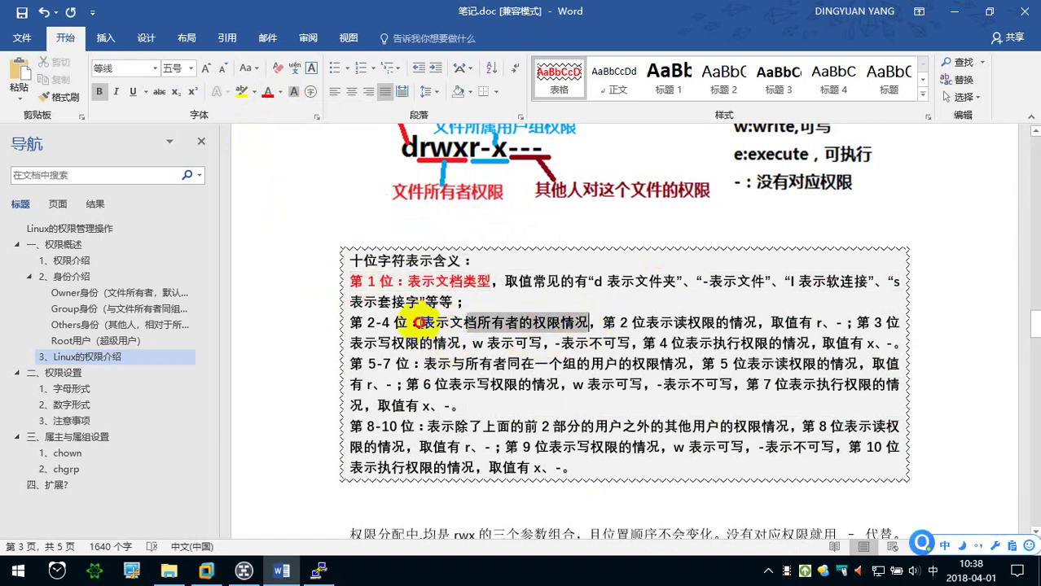
drag(588, 323, 342, 324)
click(271, 90)
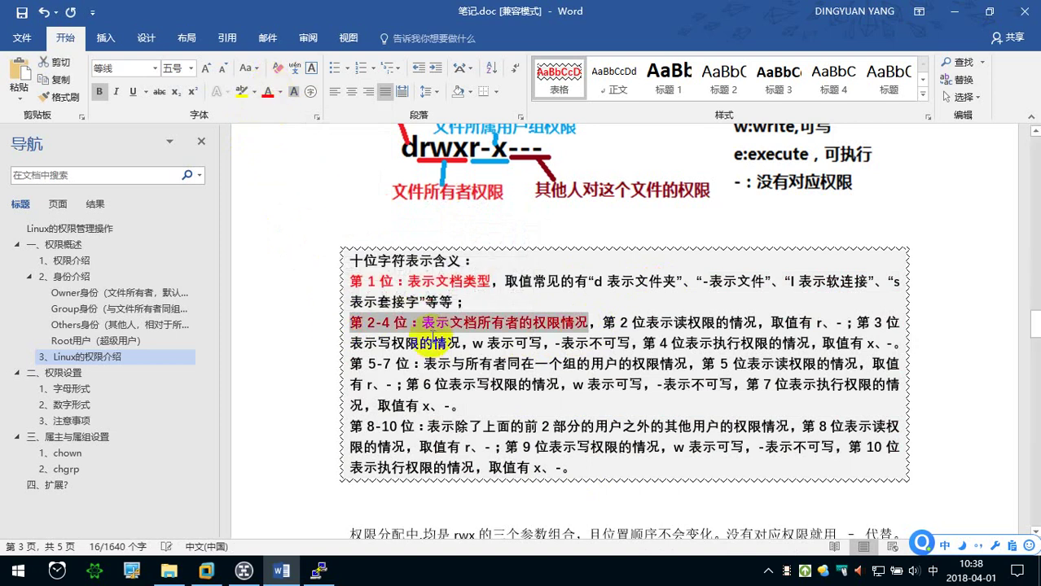
click(478, 383)
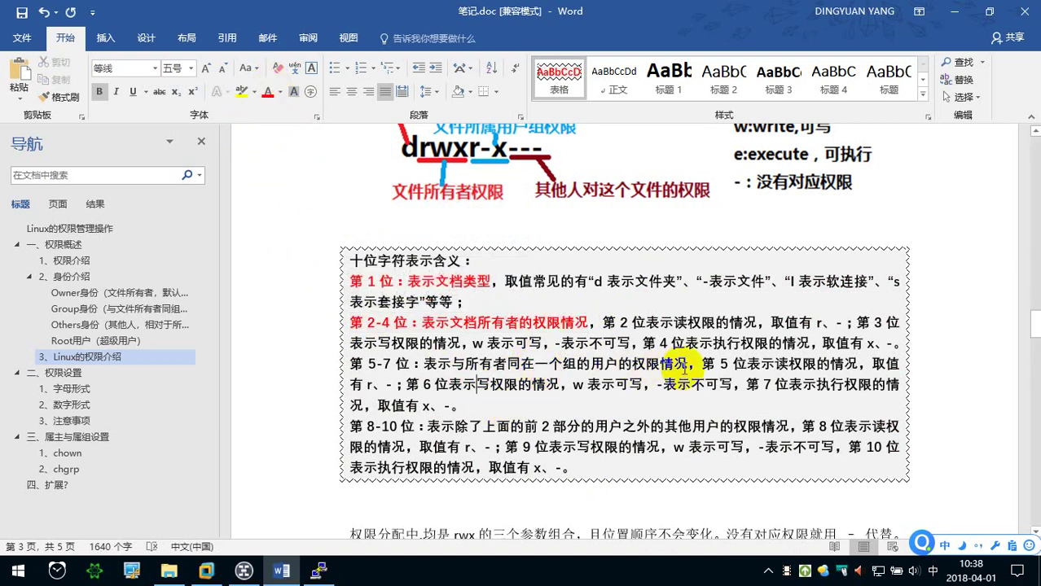
drag(687, 364, 344, 363)
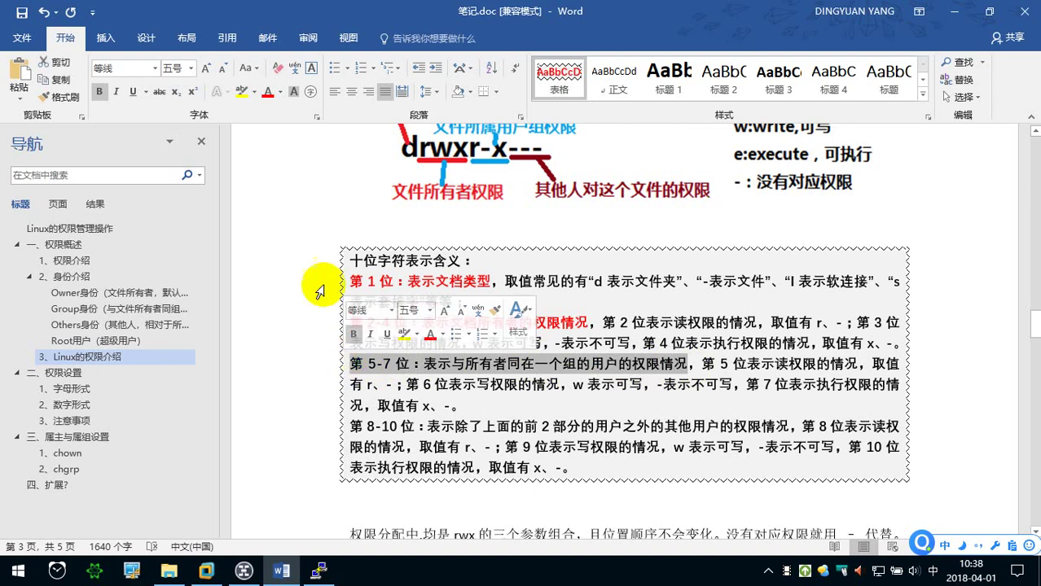
click(269, 91)
click(500, 368)
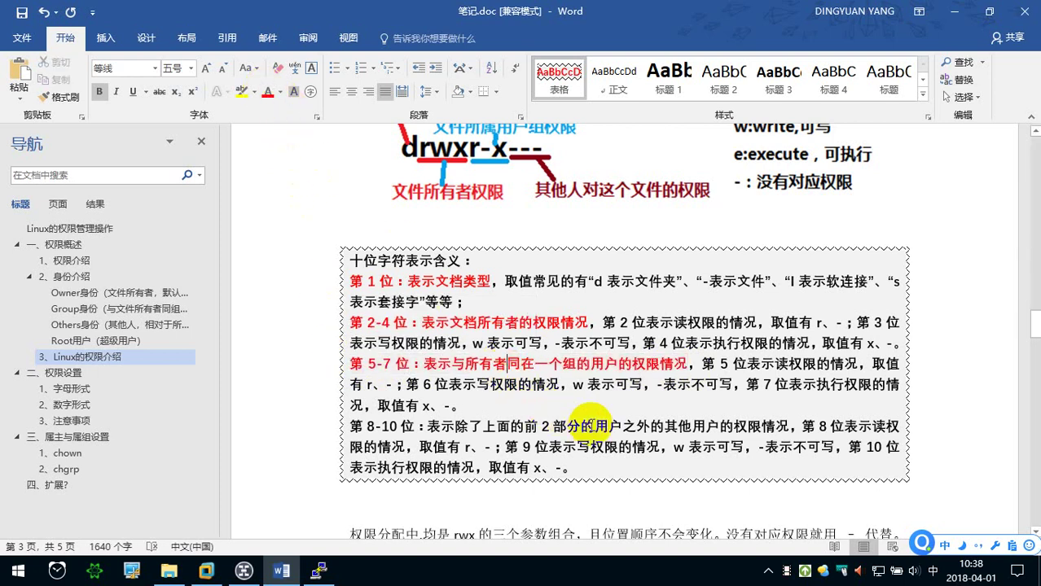
drag(788, 427, 347, 425)
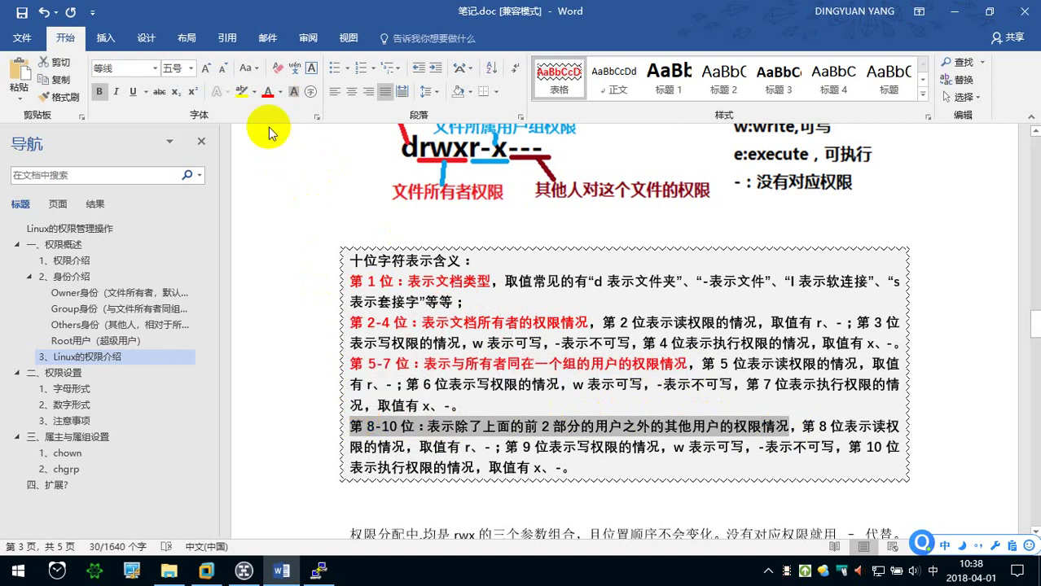
click(268, 91)
click(472, 326)
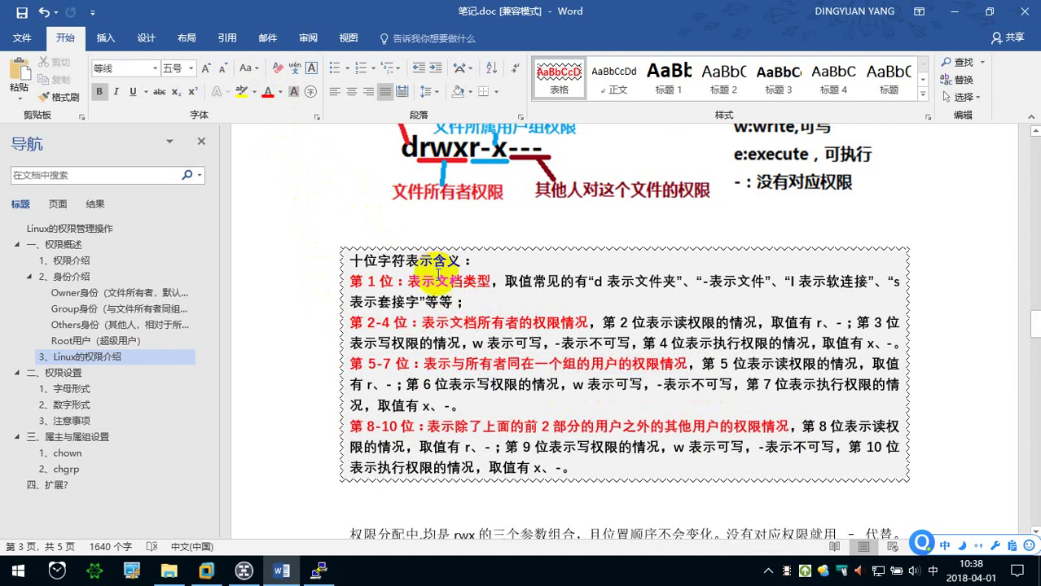
scroll(438, 277, up, 1)
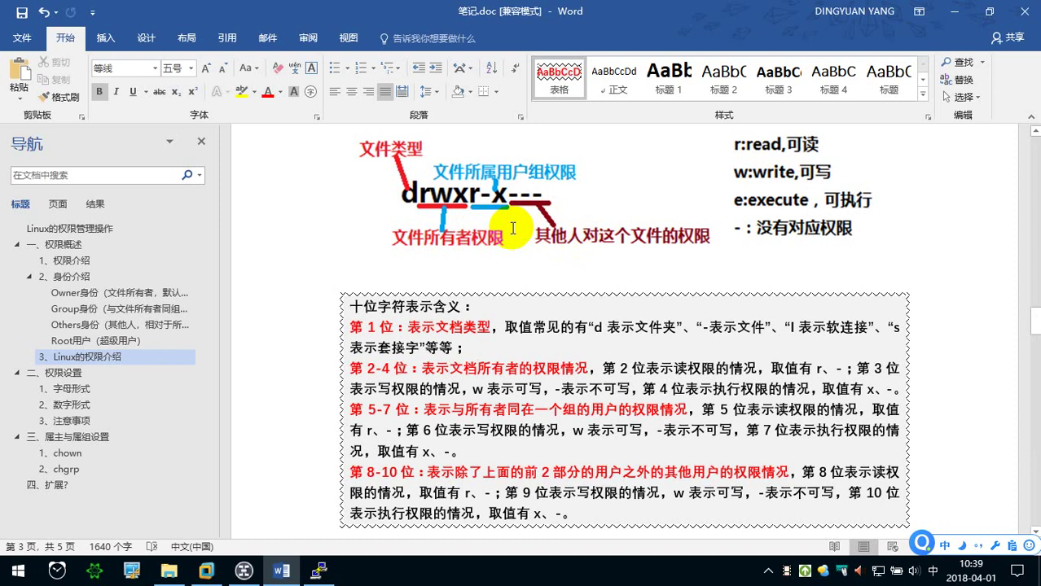
scroll(505, 224, down, 1)
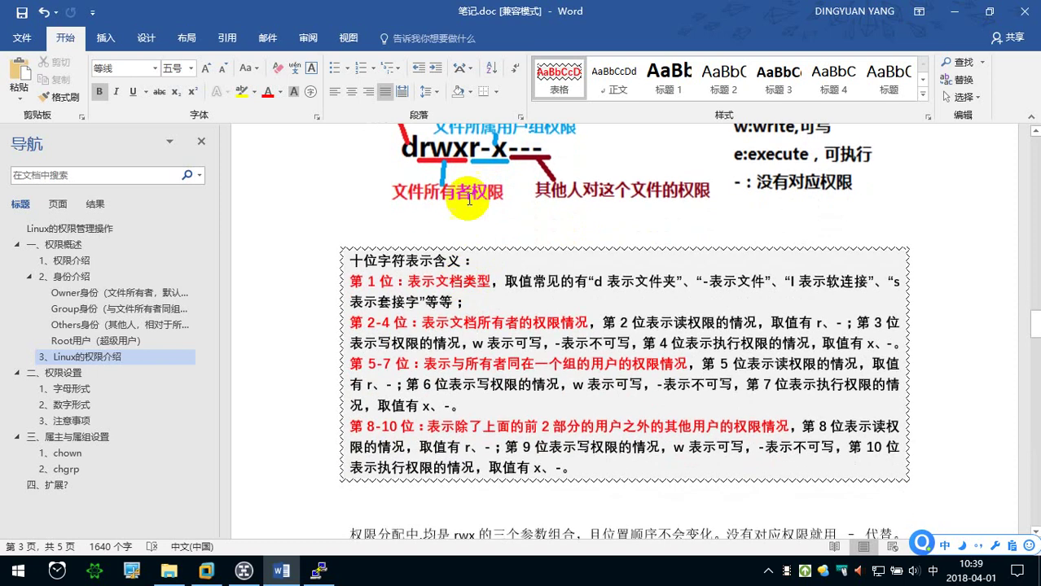
scroll(465, 174, up, 2)
scroll(437, 196, down, 1)
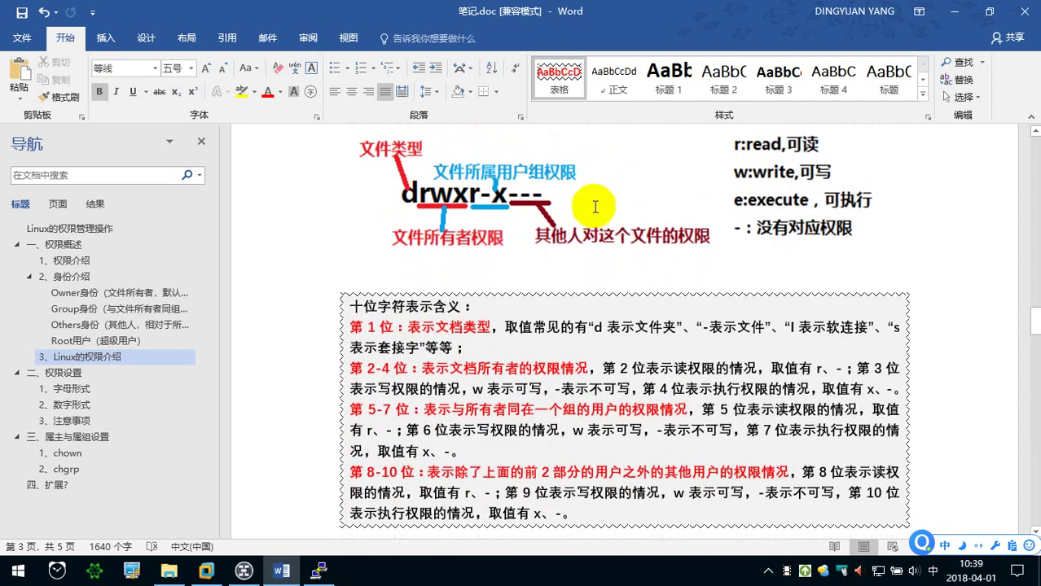
scroll(479, 310, down, 1)
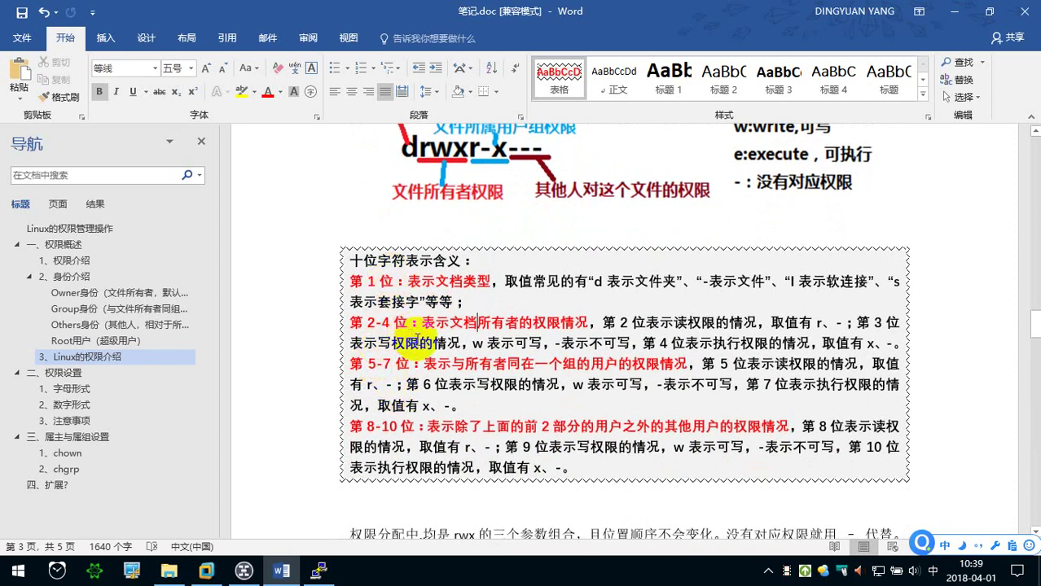
scroll(415, 339, up, 1)
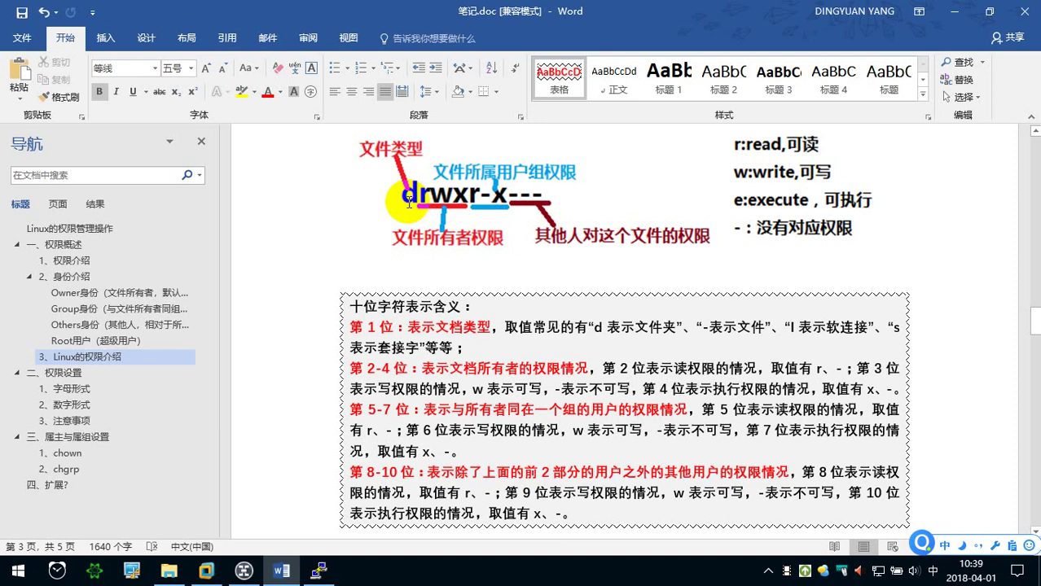
scroll(399, 261, down, 3)
- Delete the empty line directly under the explanation box and scroll through to check the result
scroll(375, 342, down, 1)
click(377, 364)
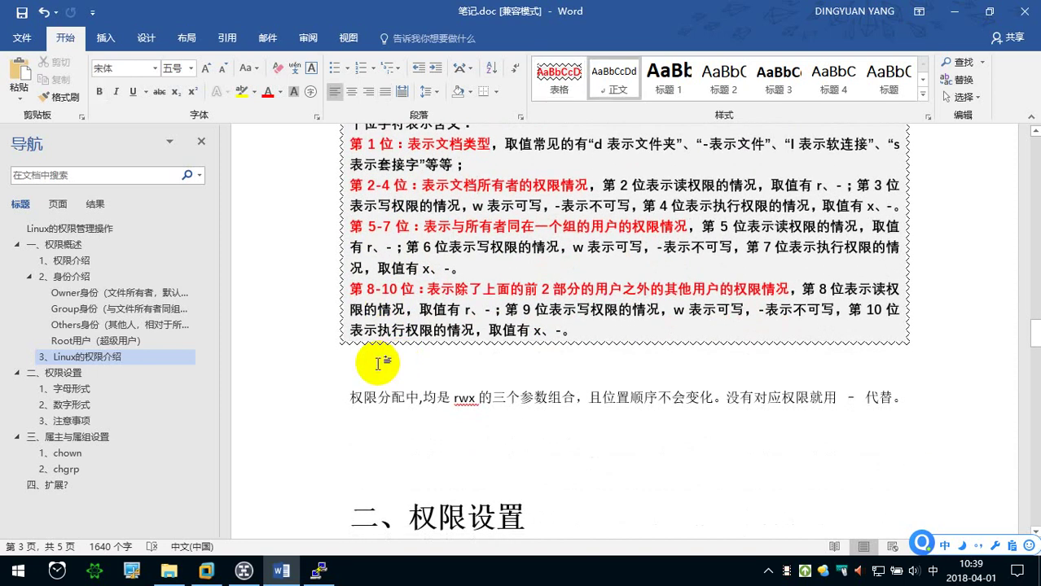
key(BackSpace)
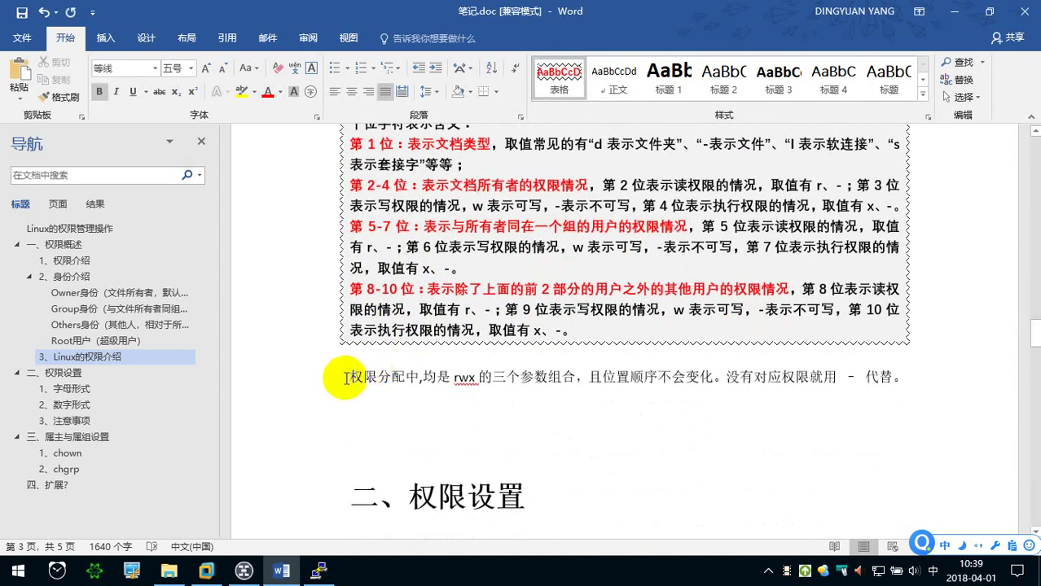
scroll(381, 342, up, 2)
scroll(475, 244, up, 1)
scroll(471, 226, up, 2)
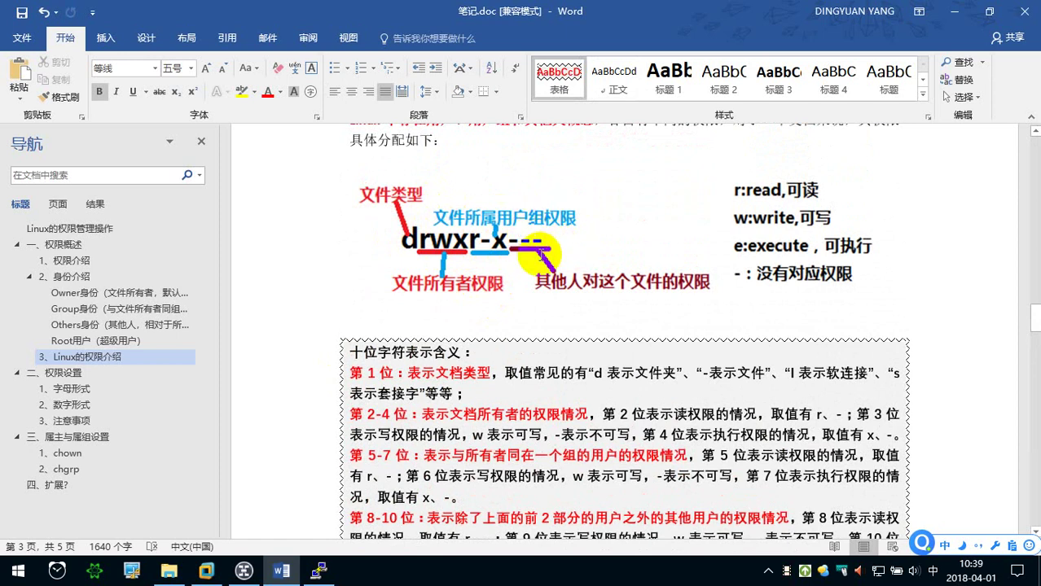
scroll(529, 228, down, 1)
scroll(537, 253, down, 1)
scroll(496, 285, down, 1)
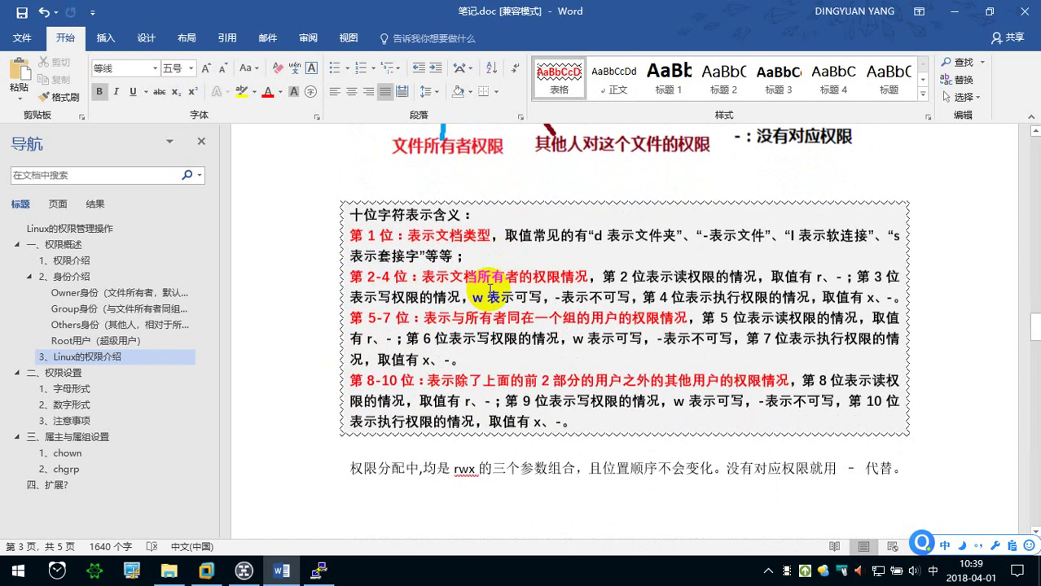
scroll(465, 301, down, 1)
scroll(408, 350, down, 2)
click(388, 309)
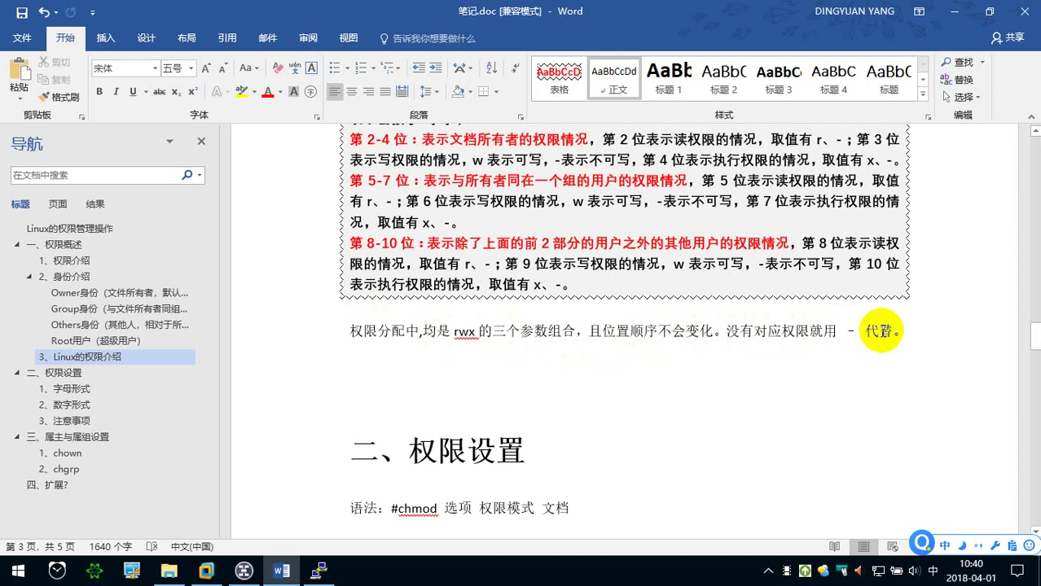
- Make 且位置顺序不会变化 bold and red, then bring up the PuTTY terminal
drag(588, 331, 713, 330)
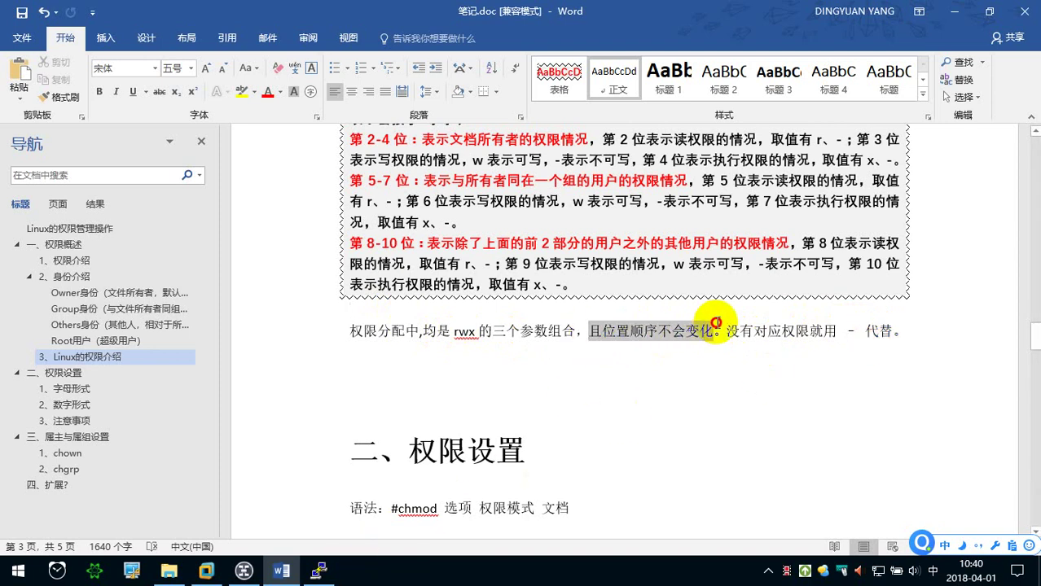
click(99, 91)
click(267, 91)
click(492, 378)
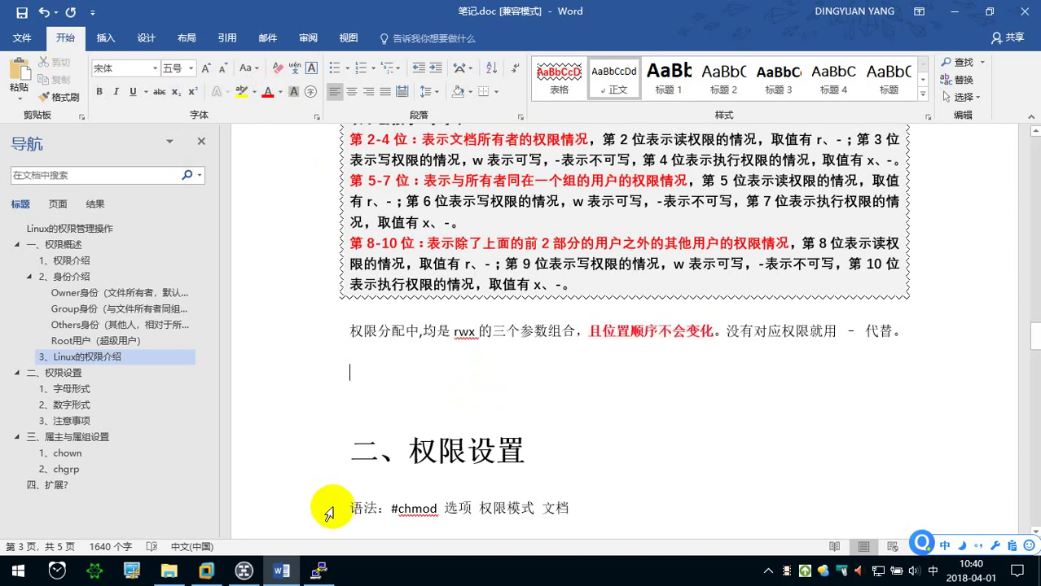
click(315, 573)
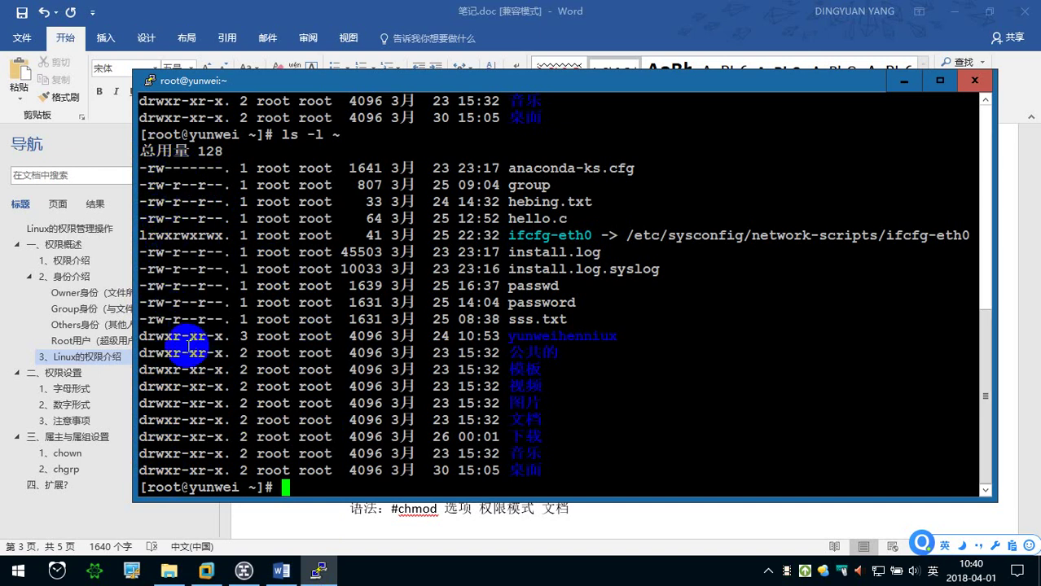
- Bring the Word notes back in front of the terminal listing
click(215, 503)
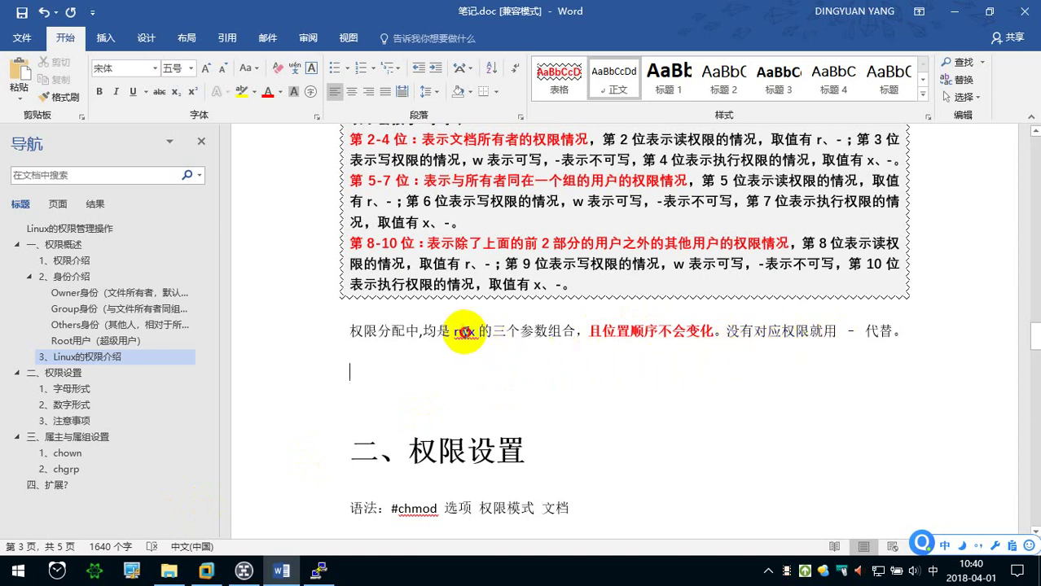
- Delete the extra blank line below the rwx paragraph and switch back to PuTTY
click(466, 332)
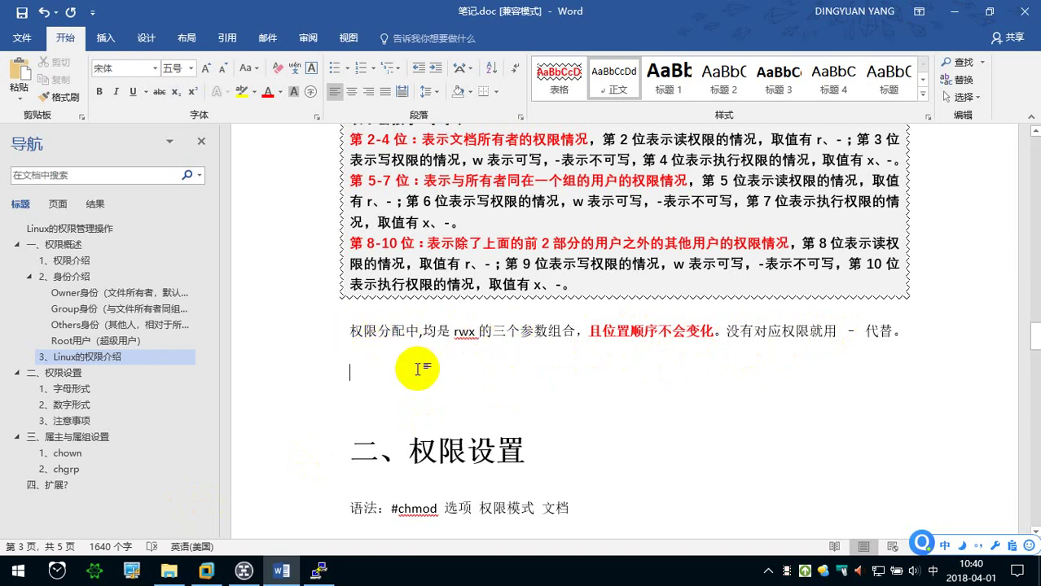
key(BackSpace)
scroll(419, 369, up, 1)
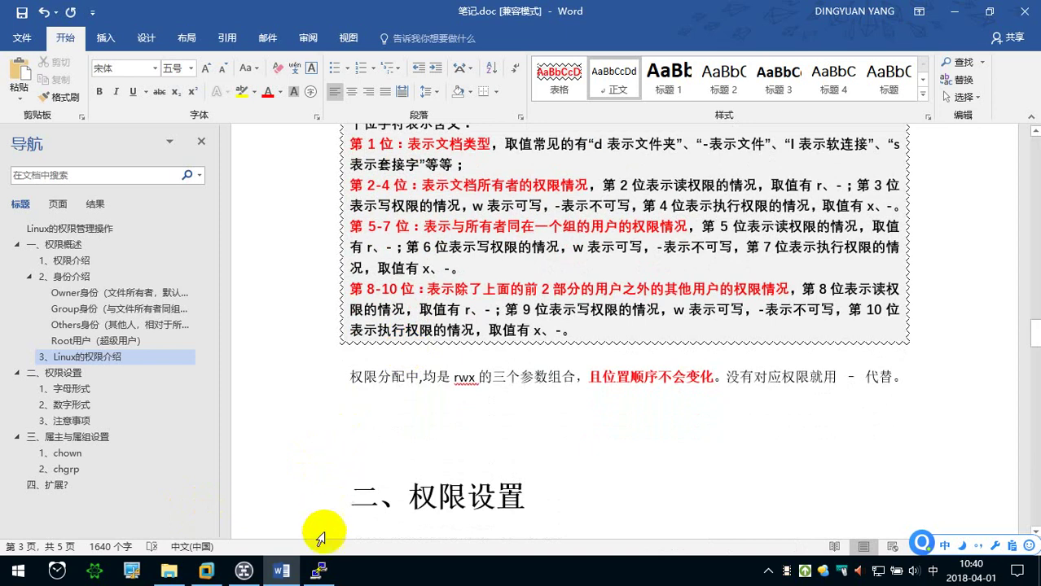
click(318, 570)
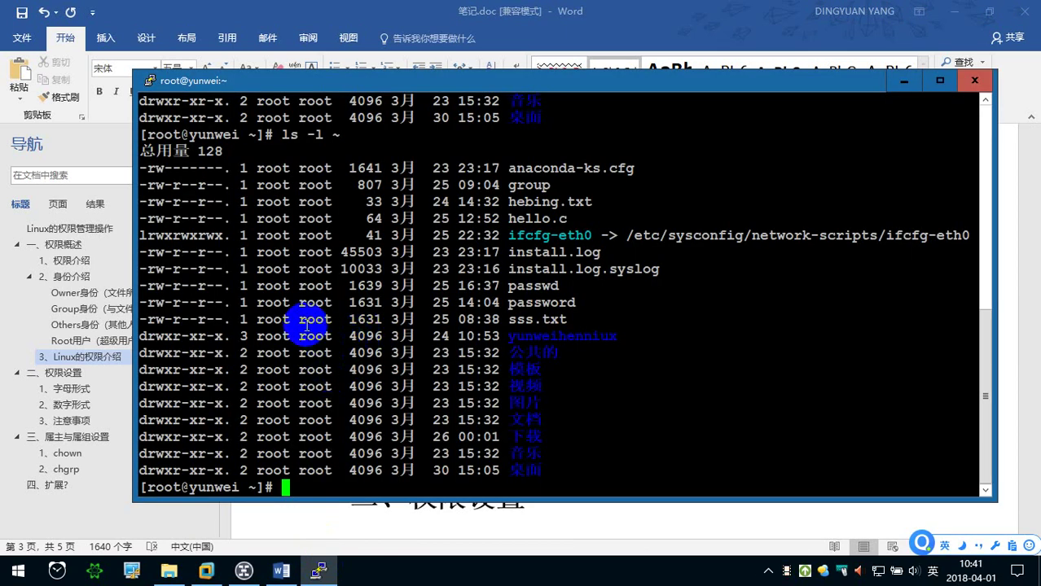
- Screenshot the drwxr-xr-x yunweihenniux line of the ls -l listing, redoing a mistaken first capture
key(ctrl+alt+a)
mouse_move(138, 220)
mouse_down()
mouse_move(295, 257)
mouse_move(274, 262)
mouse_up()
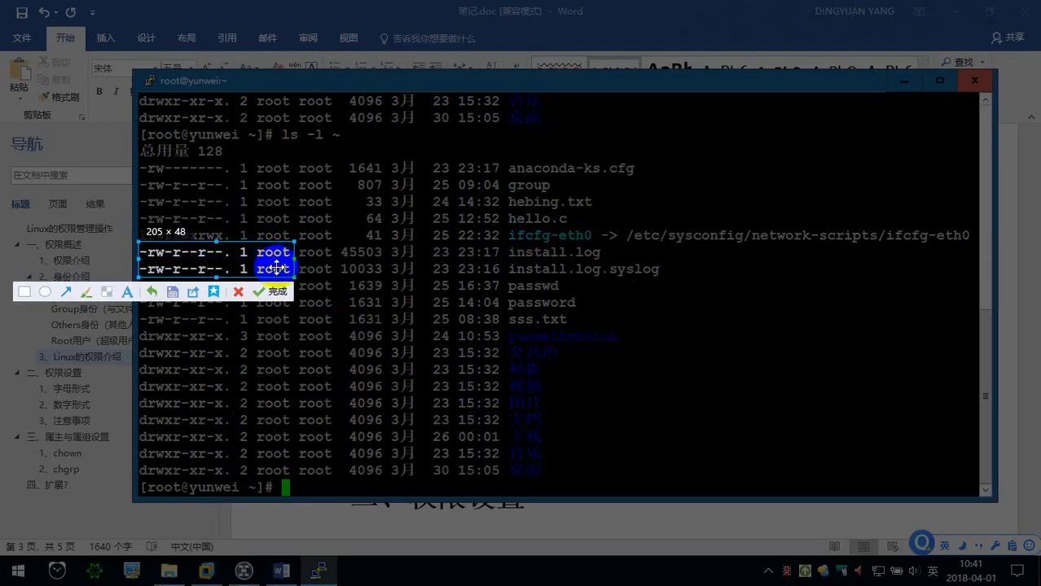
key(Escape)
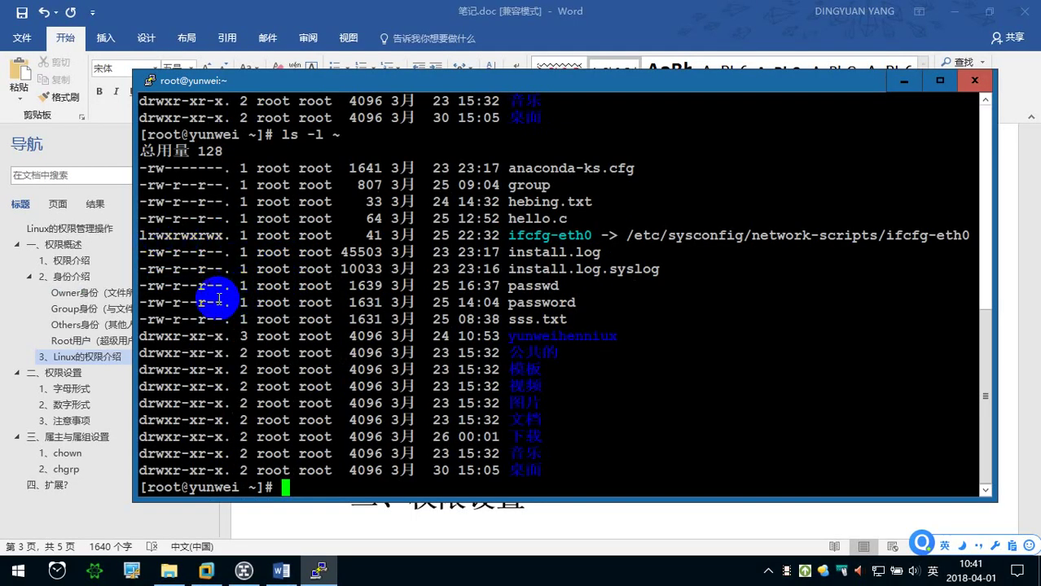
key(ctrl+alt+a)
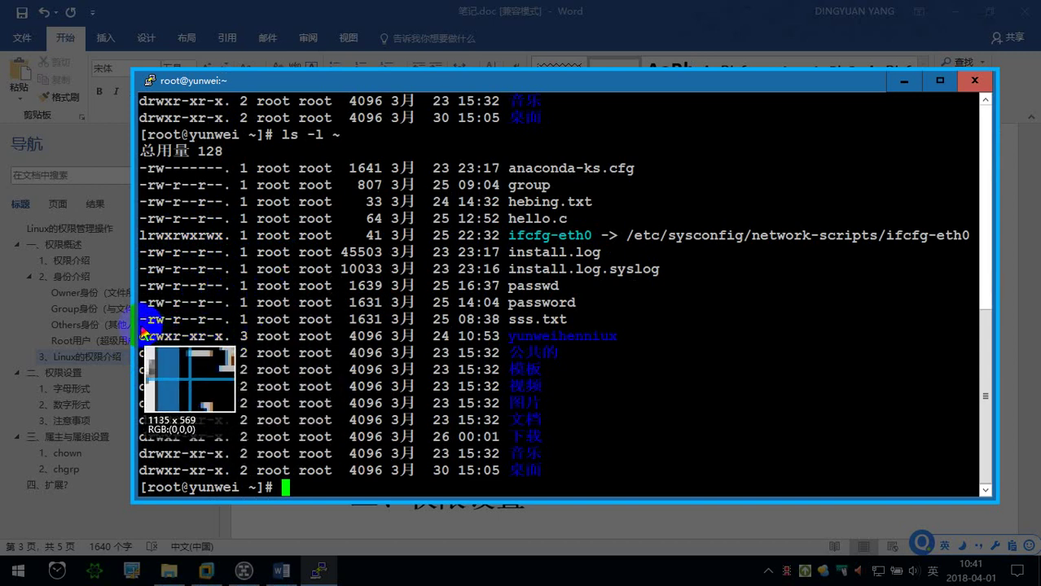
drag(140, 330, 651, 345)
click(632, 363)
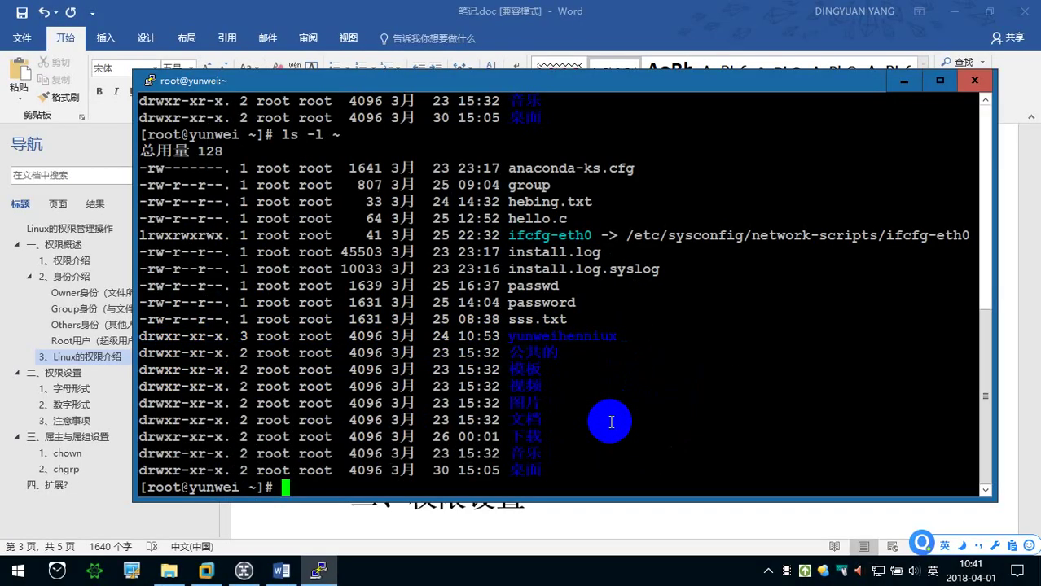
click(601, 513)
- Type the question 例如：以下一个文档权限是怎么样的？ on the blank line below the paragraph
click(511, 409)
text(li'ru)
key(space)
text(：x)
key(BackSpace)
text(yixia)
key(space)
text(yige)
key(space)
text(wene)
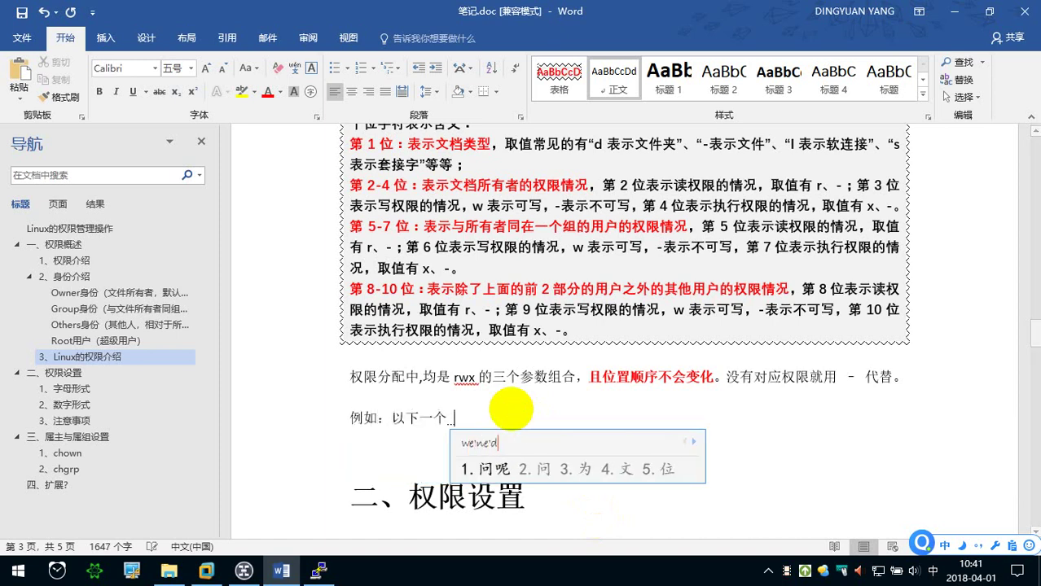
text(ang quanxian shi zenmeyang)
key(BackSpace)
key(BackSpace)
text(de)
key(space)
text(？)
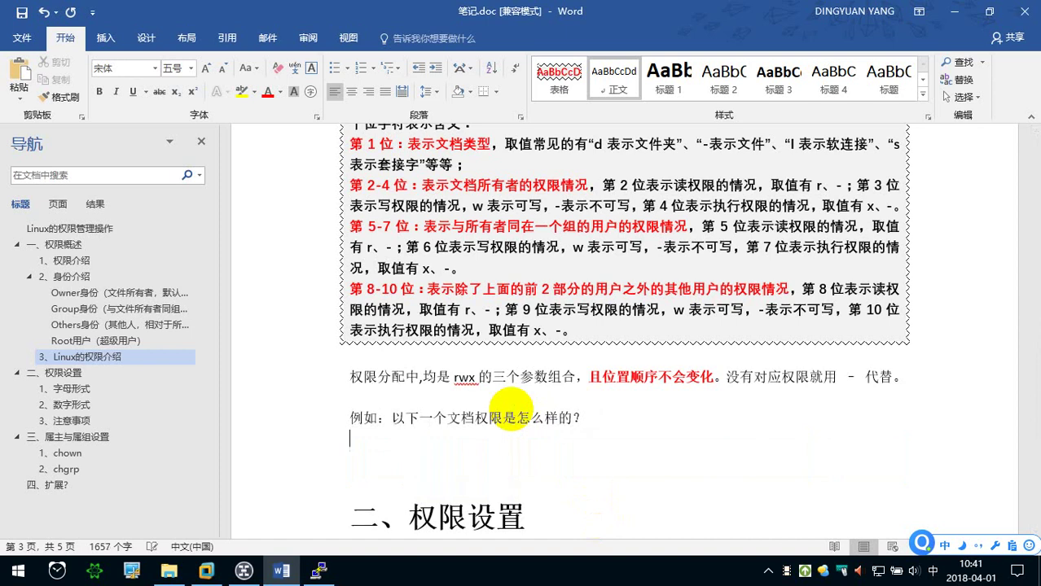
- Paste the captured ls -l line beneath the question, followed by an empty line
key(ctrl+v)
click(499, 449)
key(Right)
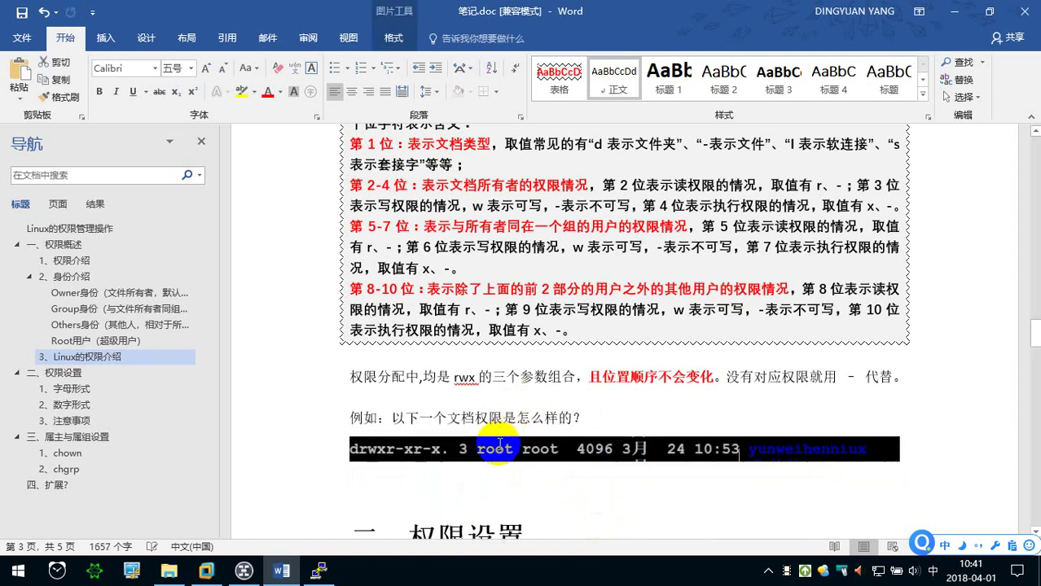
key(Return)
scroll(465, 399, down, 2)
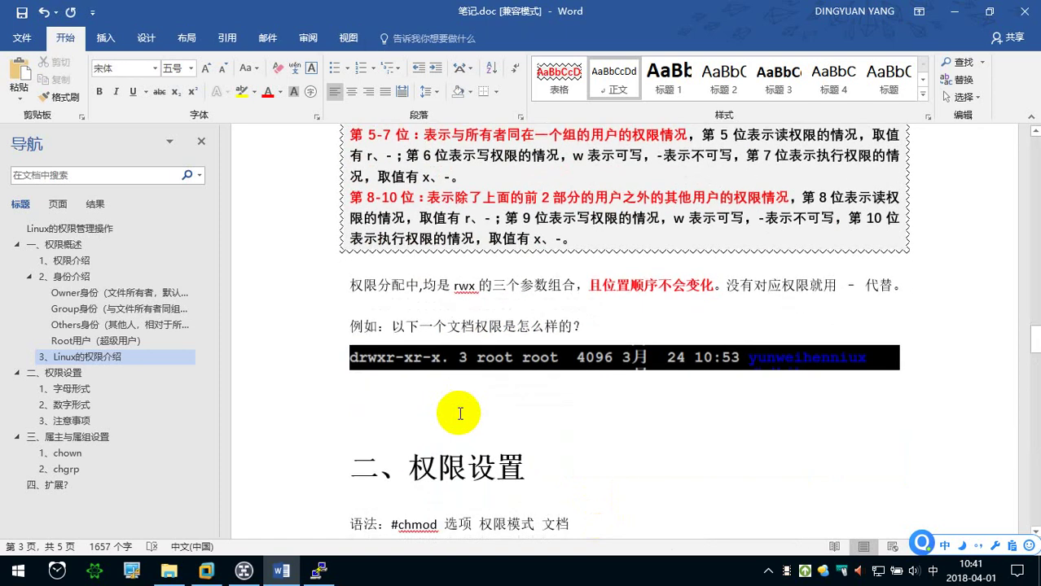
- Make the example question bold with a yellow highlight
drag(602, 326, 350, 325)
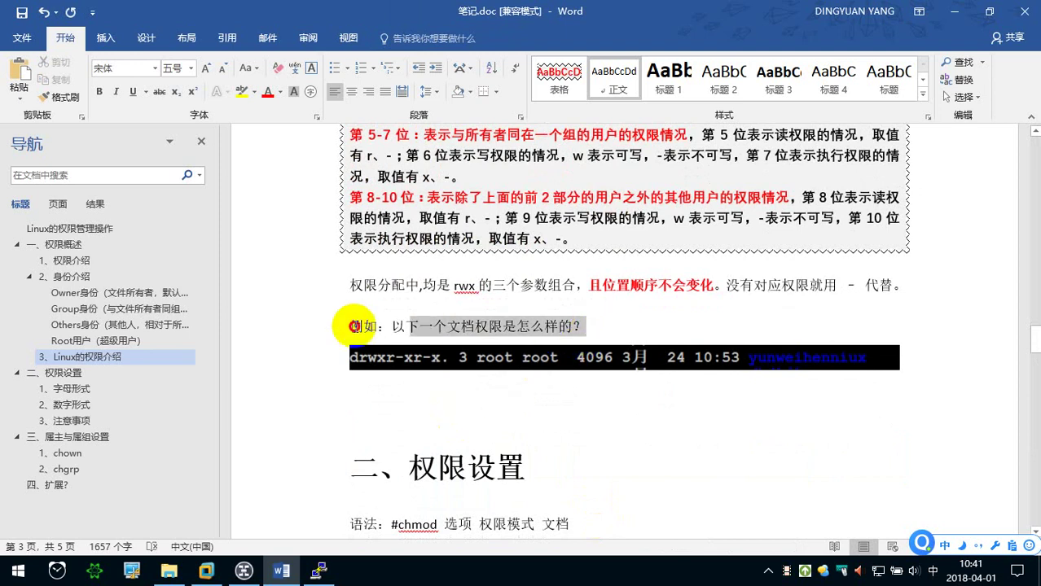
click(98, 91)
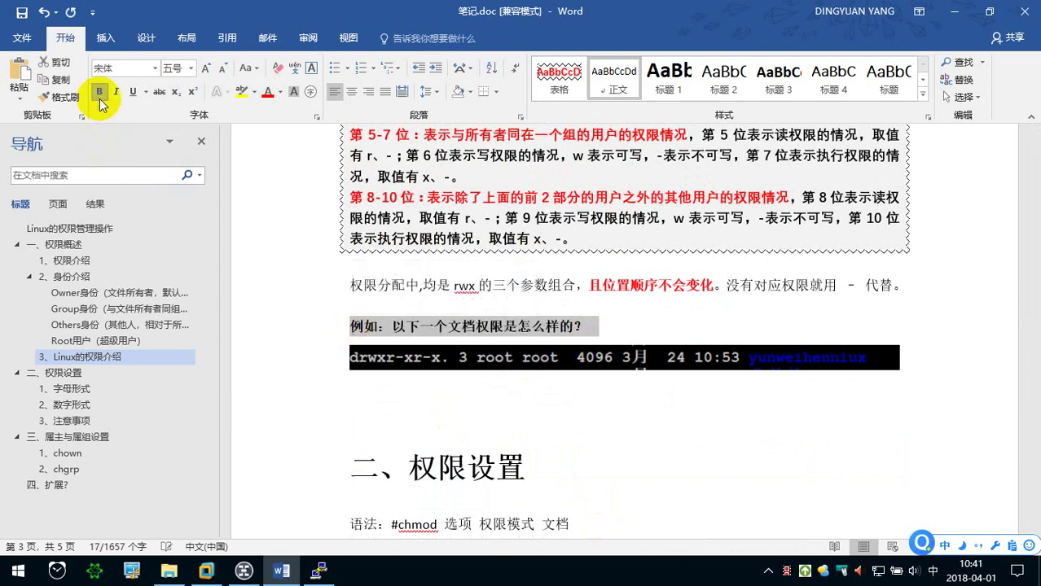
click(241, 91)
click(372, 388)
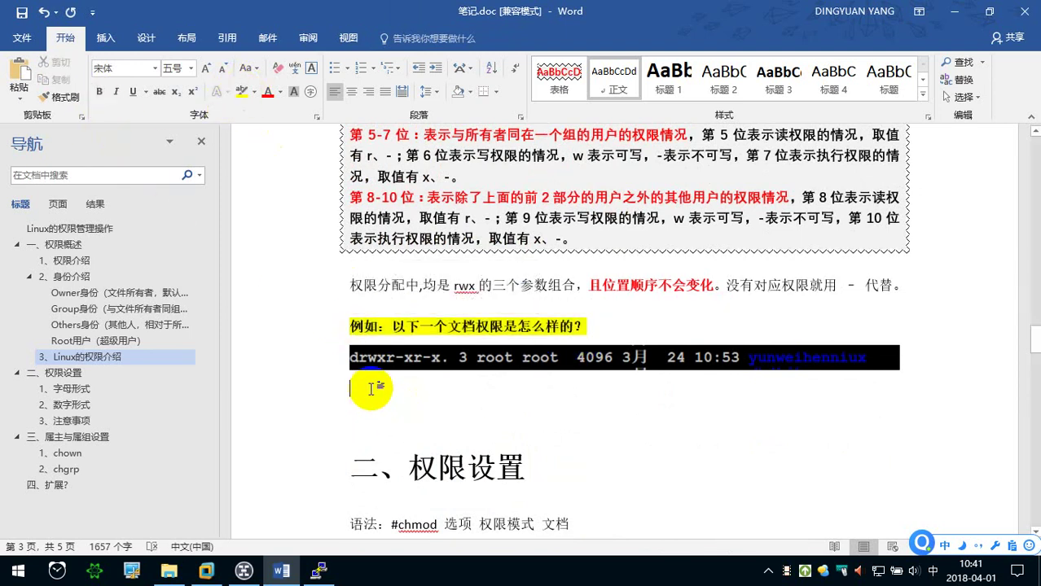
- Type item a (其实是文件夹类型) and item b: the owner has full read, write, execute rights
text(a. )
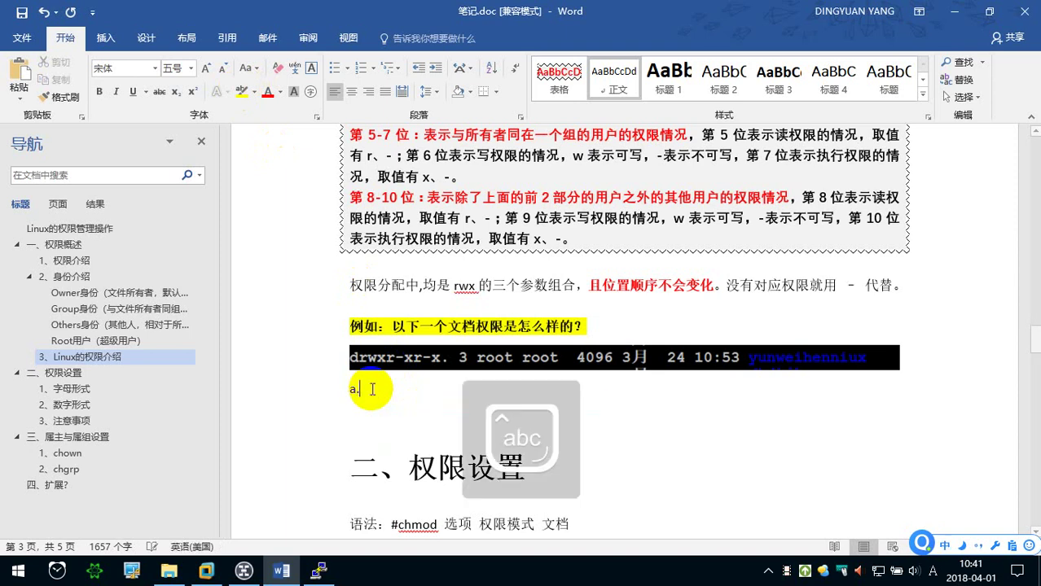
text(其实是)
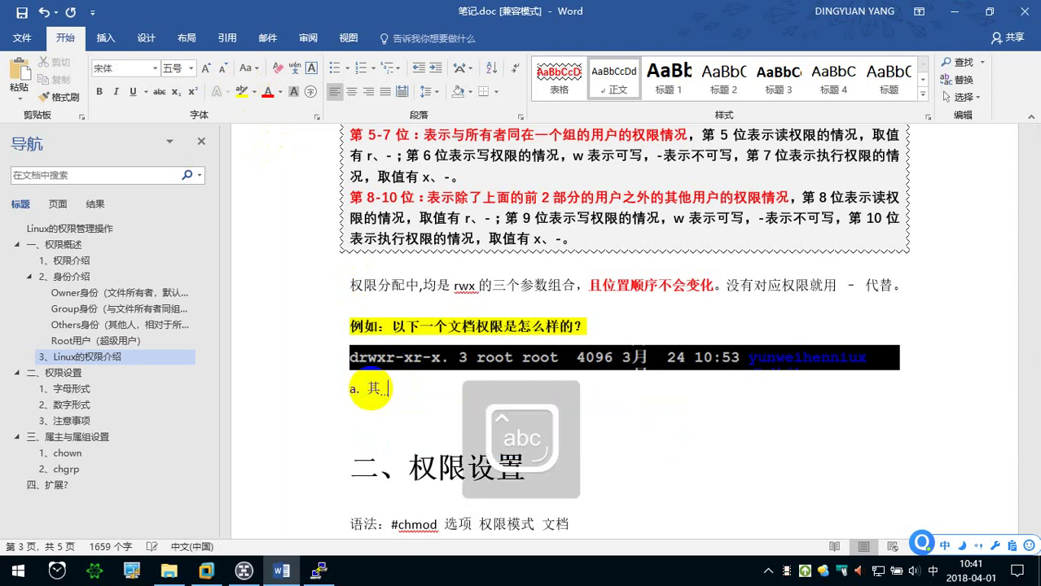
text(文件夹le类型)
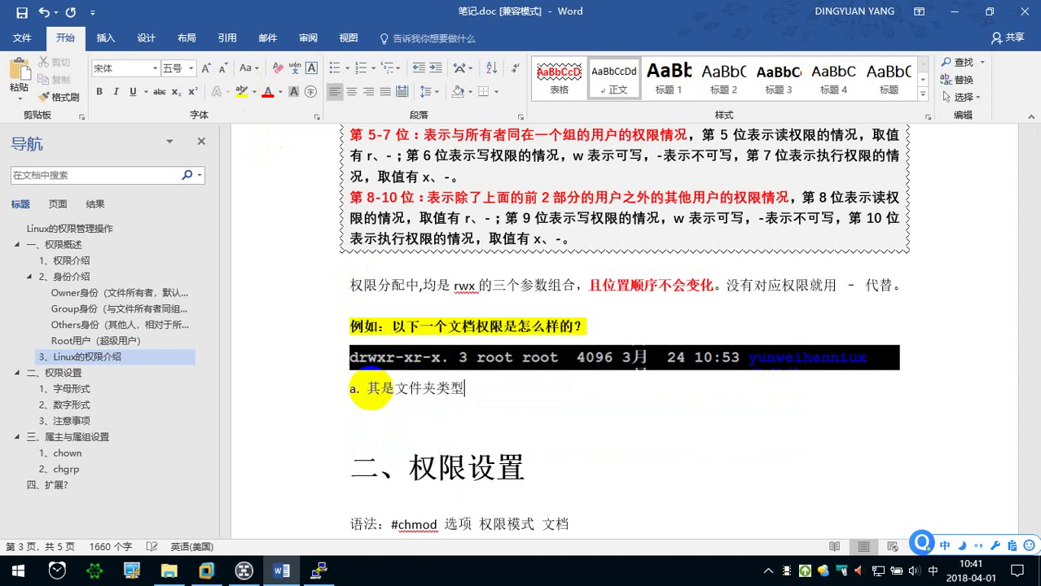
key(Return)
text(b)
key(shift)
text(.)
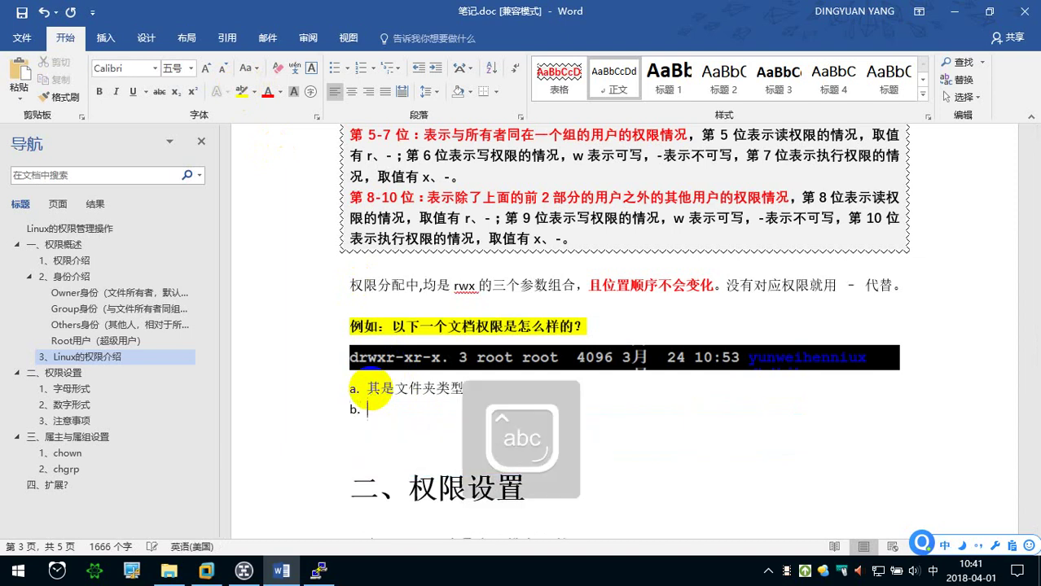
text(所有者：)
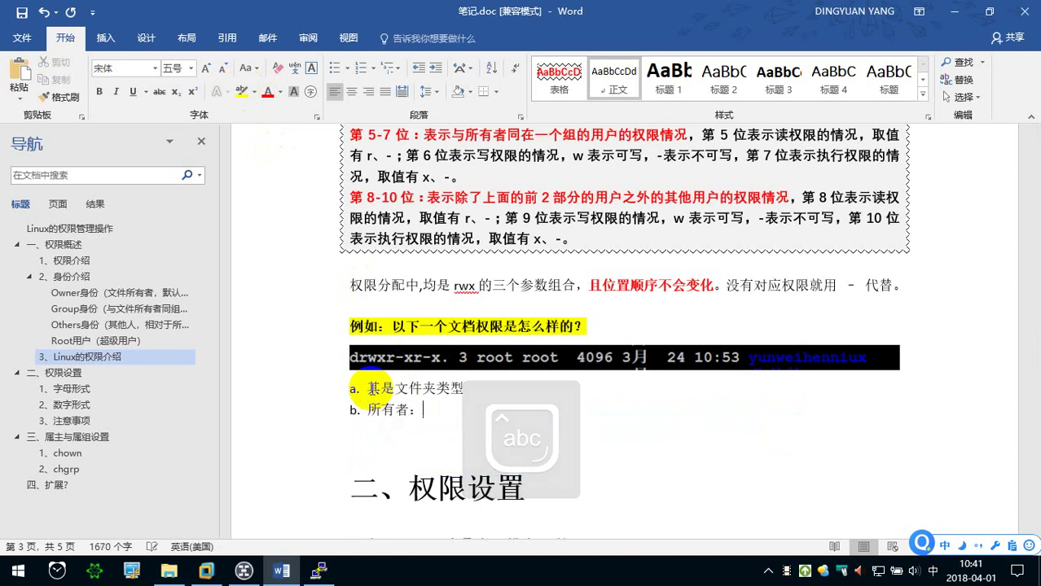
text(拥有)
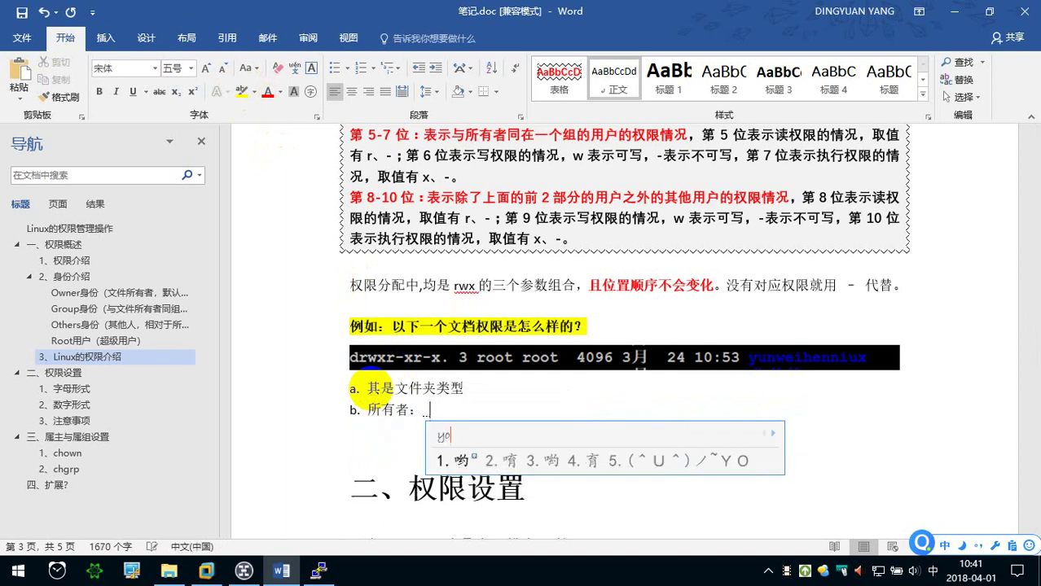
text(quan全部quanxian权限)
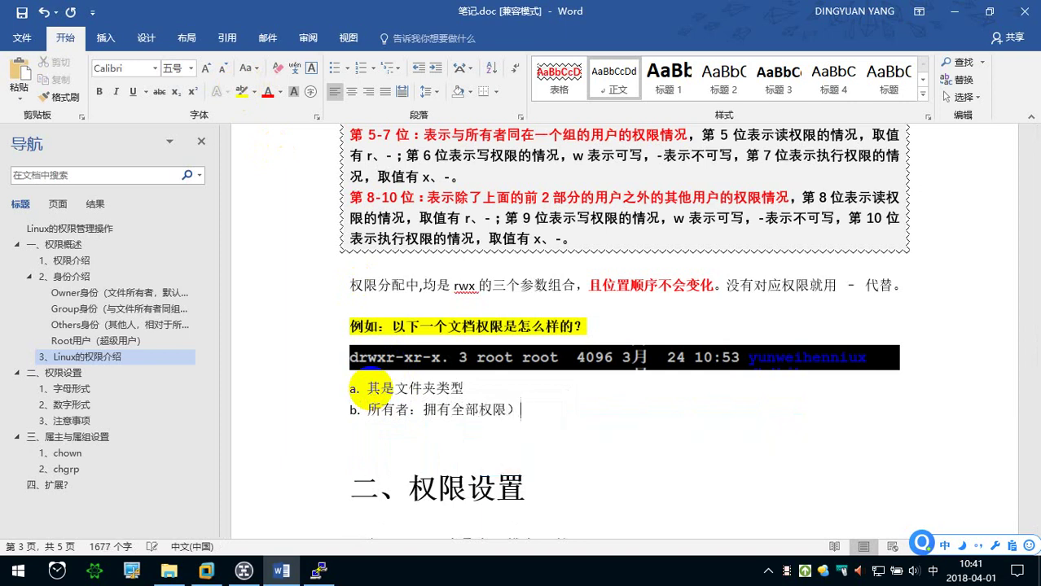
text(读写执行)
- Add item c describing the group users' (同组用户) read and execute permissions
key(Return)
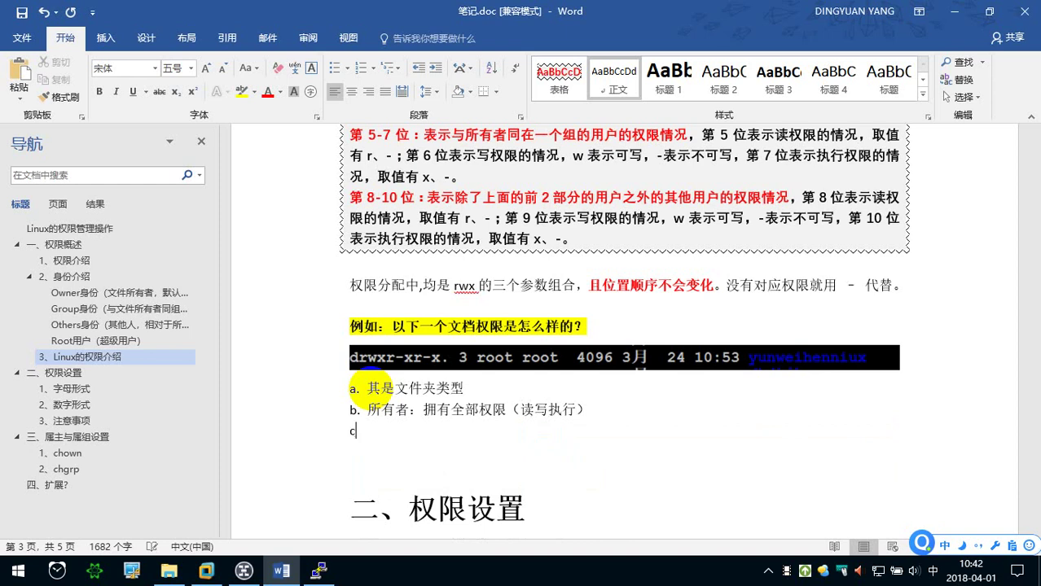
key(shift)
text(.)
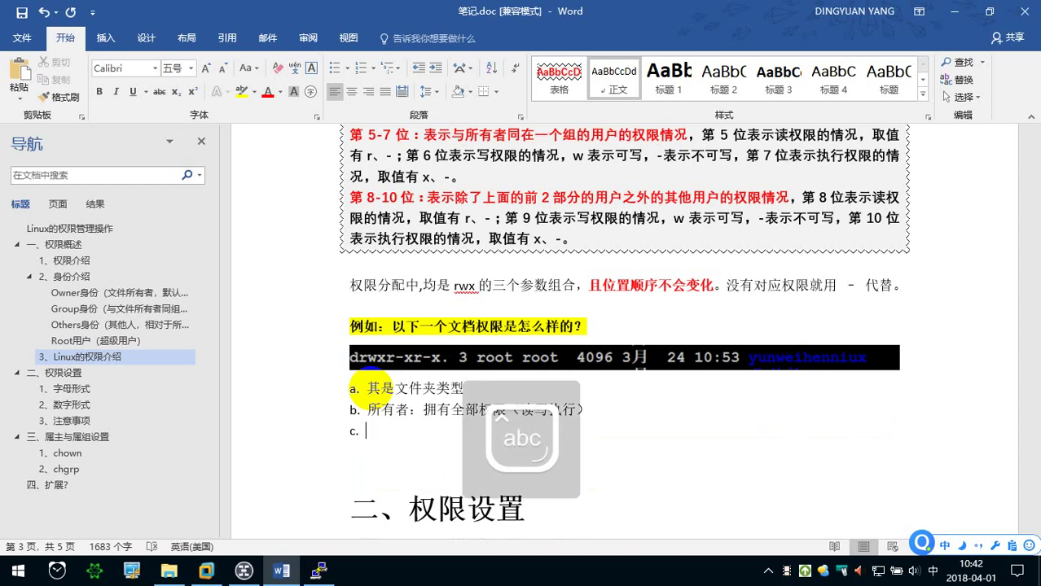
text(tongzu)
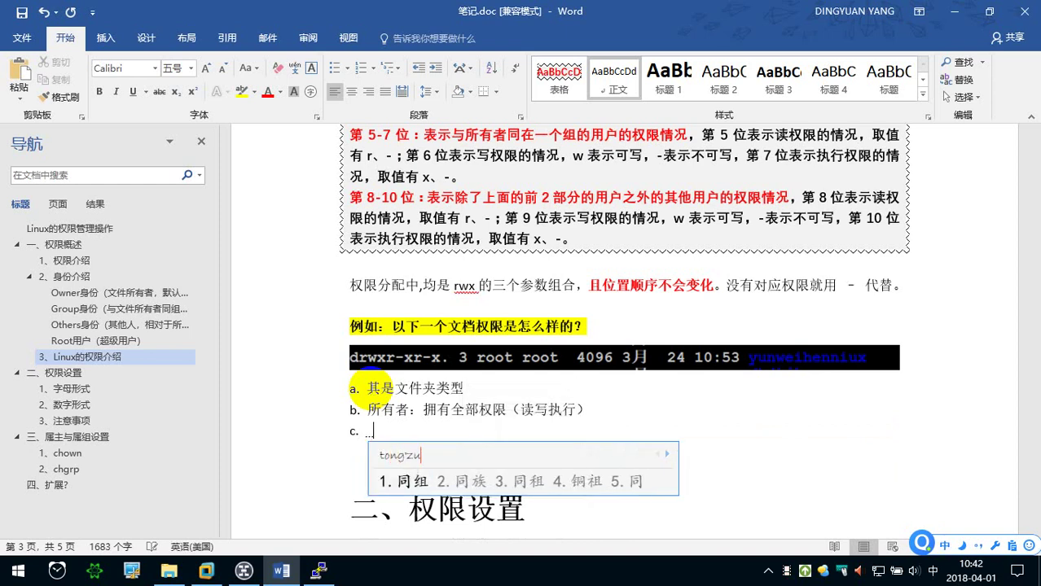
key(space)
text(yonghu)
key(space)
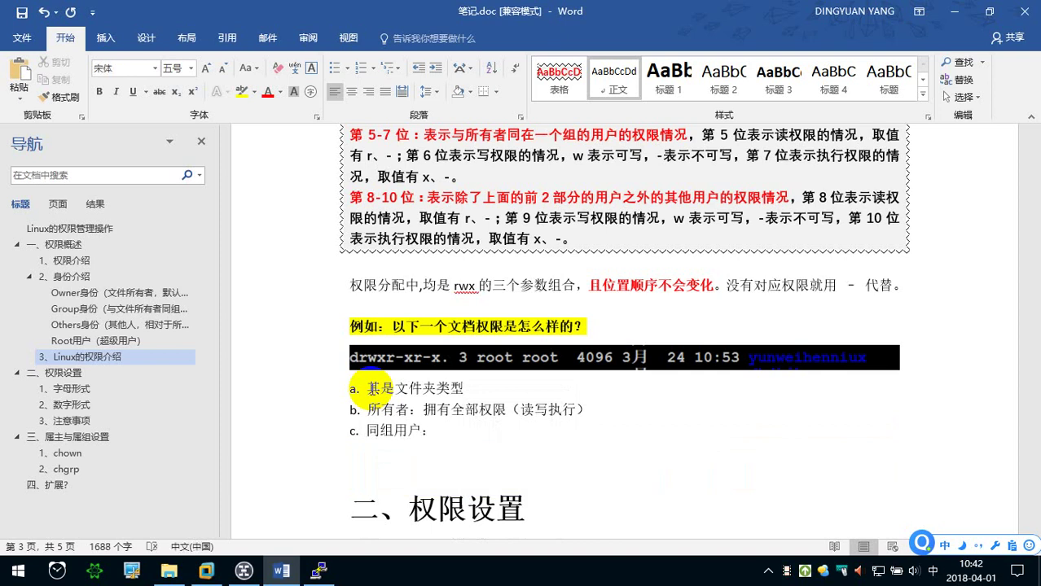
text(...)
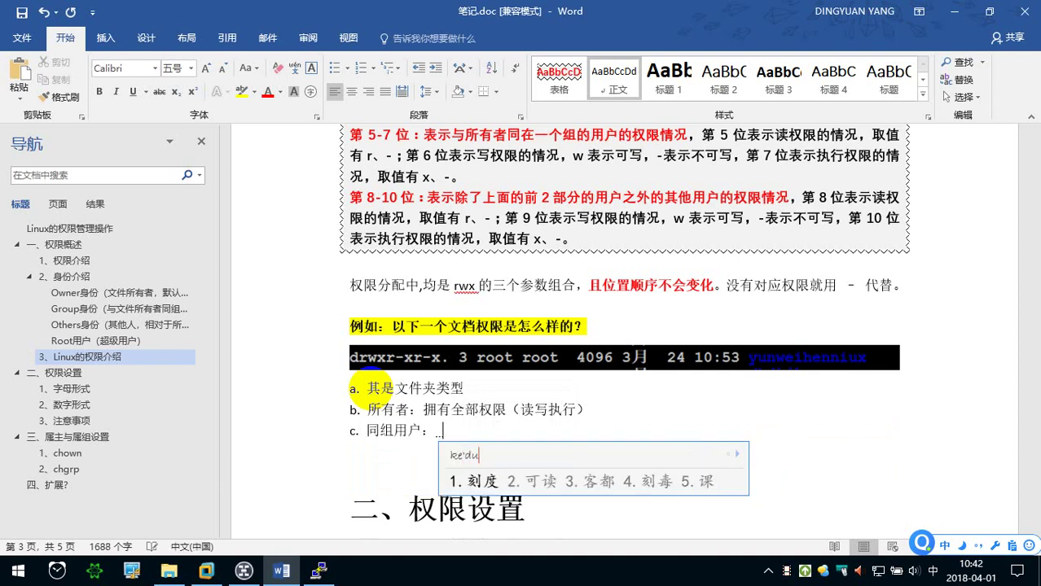
key(space)
text(ke)
key(space)
text(zhixing)
key(space)
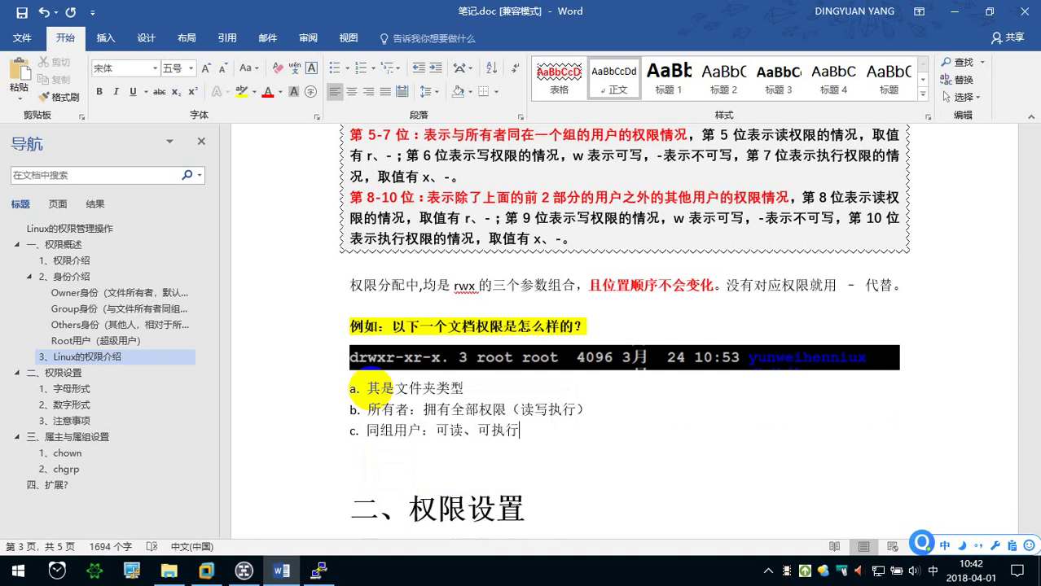
- Add item d: 其他用户：可读、可执行, then start a new line
key(Return)
text(. qita)
key(space)
text(yonghu)
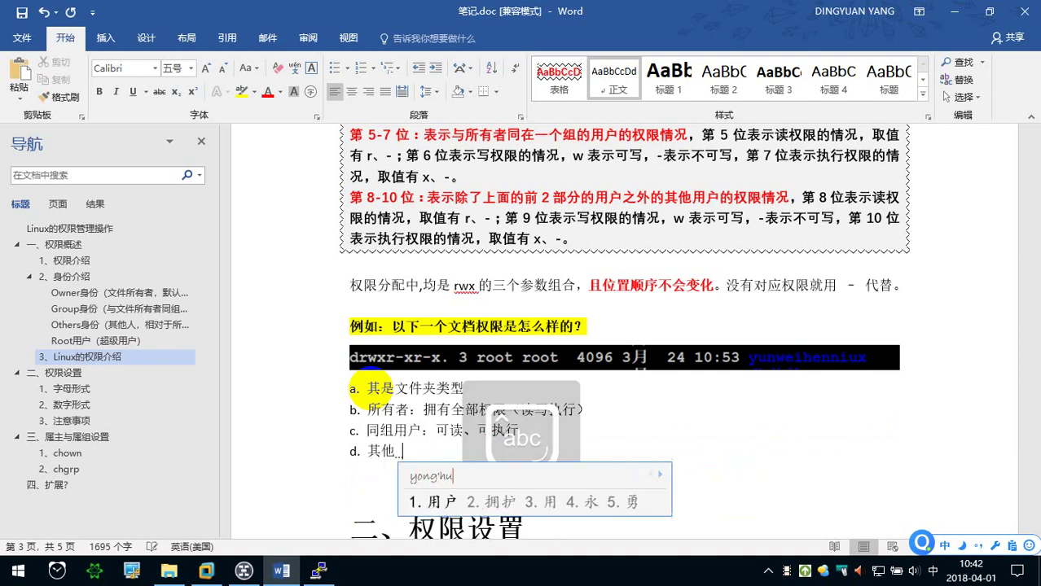
key(space)
text(:kedu)
key(Escape)
text(kedu2)
key(backslash)
text(ke'zhi'x)
key(space)
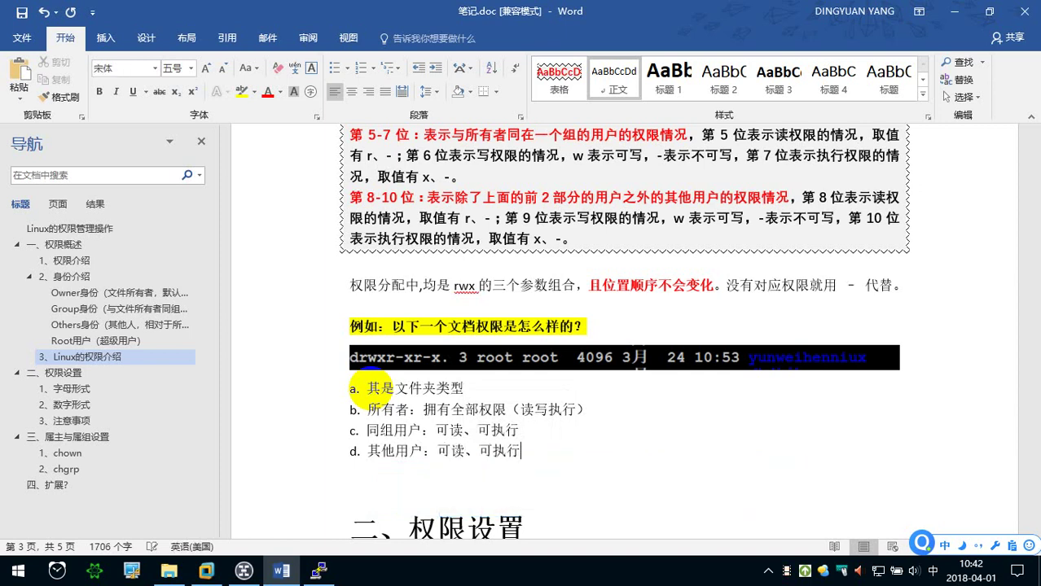
key(Return)
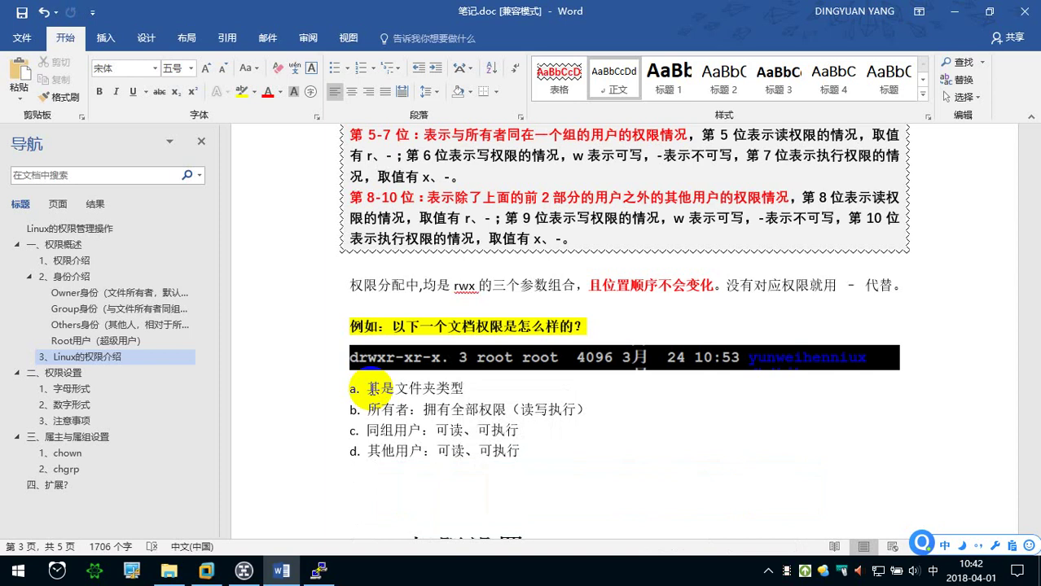
- After checking the listing in PuTTY, delete the empty line beneath item d in Word
click(319, 570)
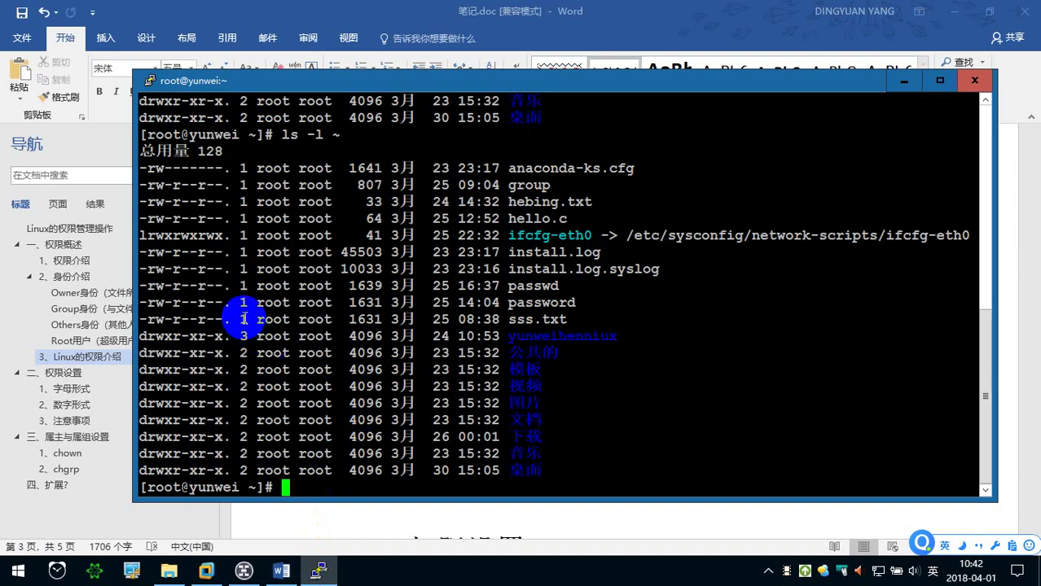
click(388, 510)
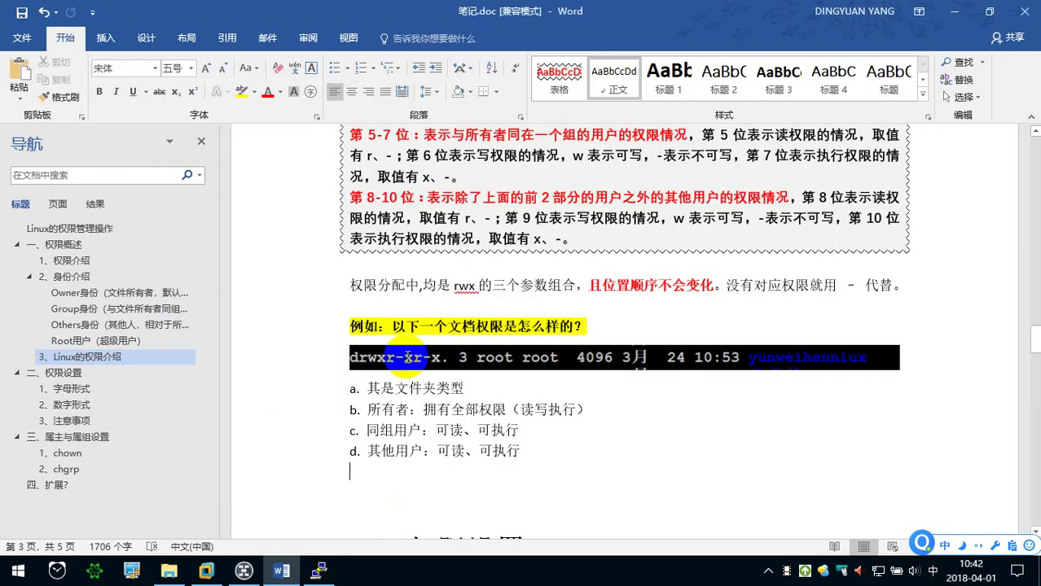
scroll(407, 356, up, 1)
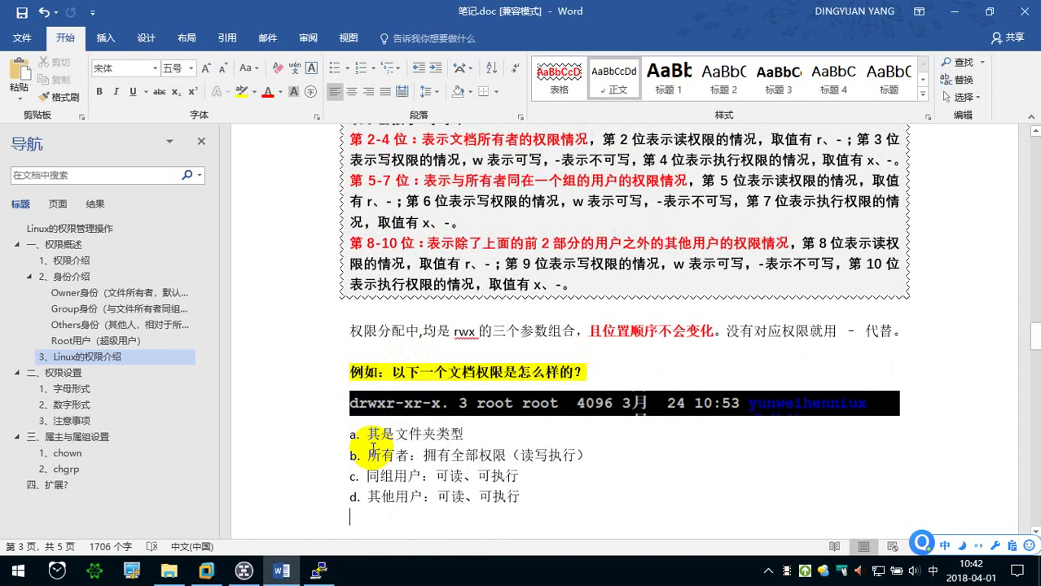
scroll(373, 448, down, 1)
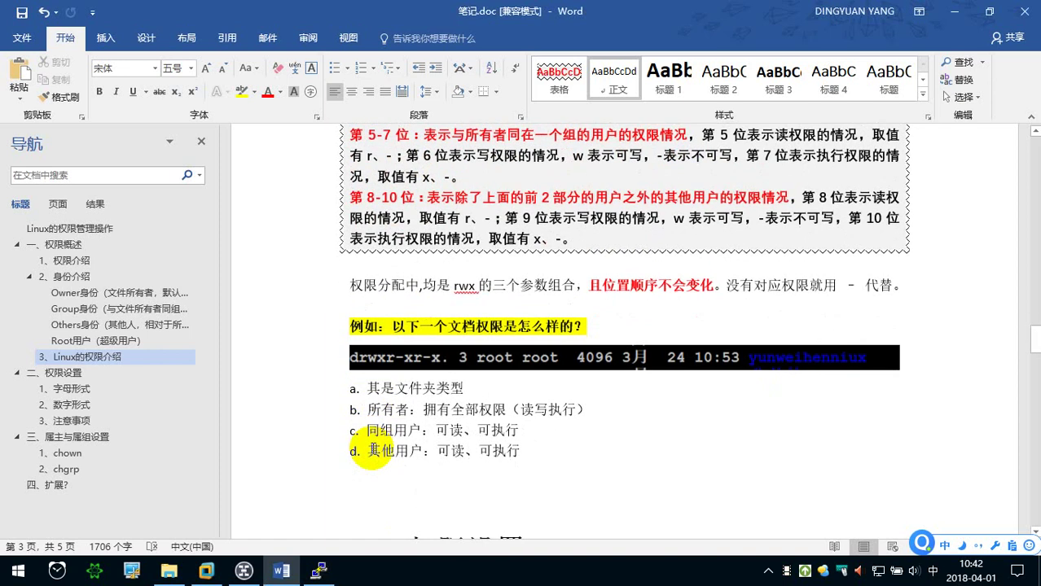
scroll(380, 469, down, 1)
click(380, 469)
scroll(381, 469, down, 2)
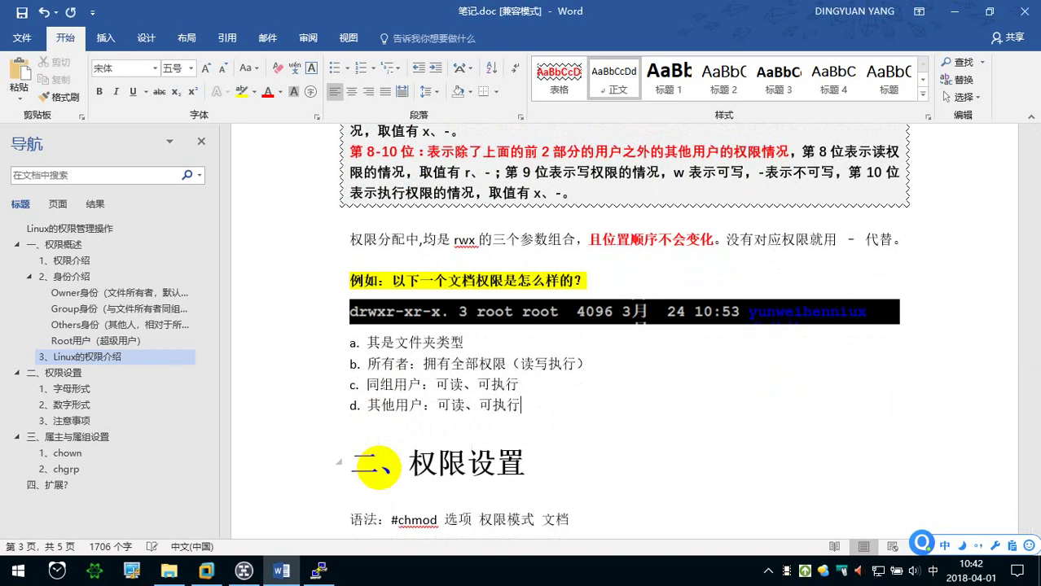
scroll(396, 421, up, 3)
key(BackSpace)
scroll(397, 421, up, 1)
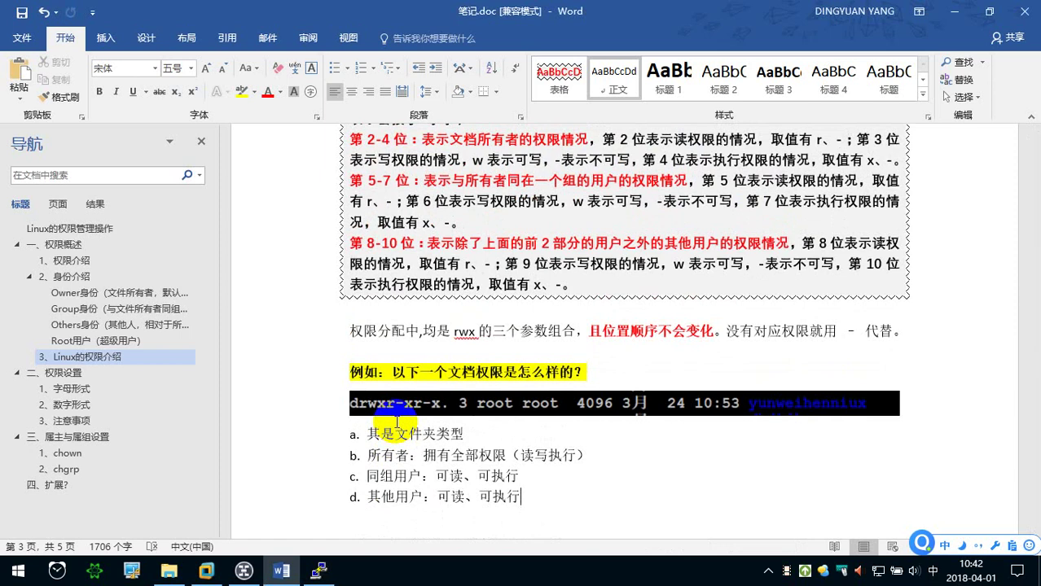
- Run ll in the PuTTY root session to show the home directory's long listing
click(318, 570)
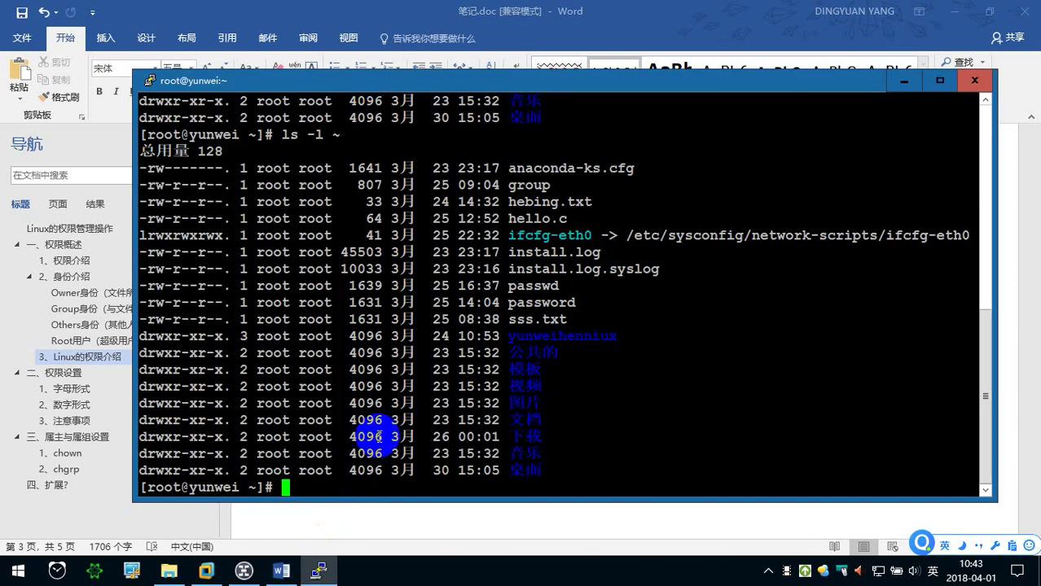
text(ll)
key(Return)
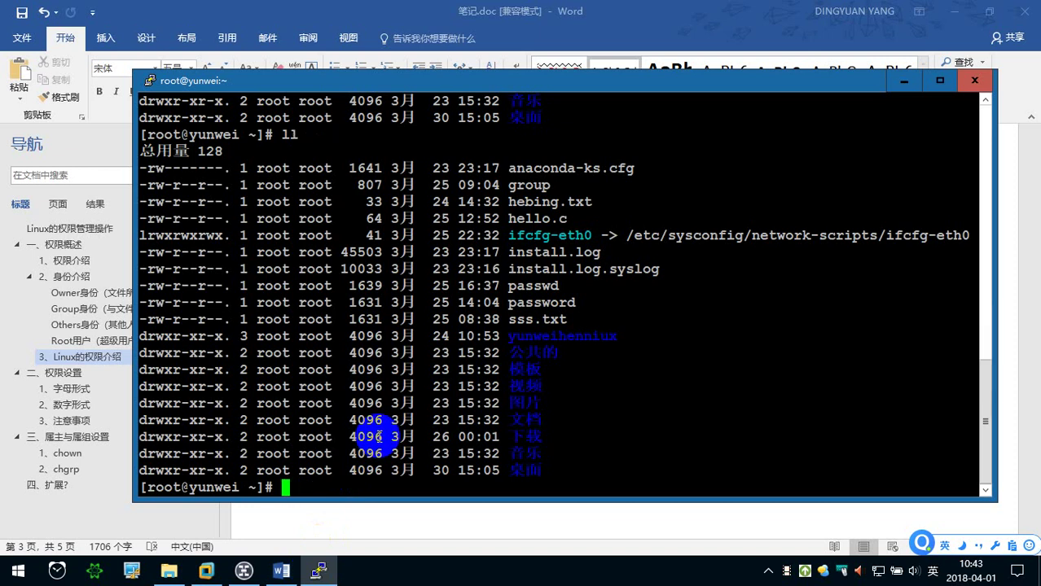